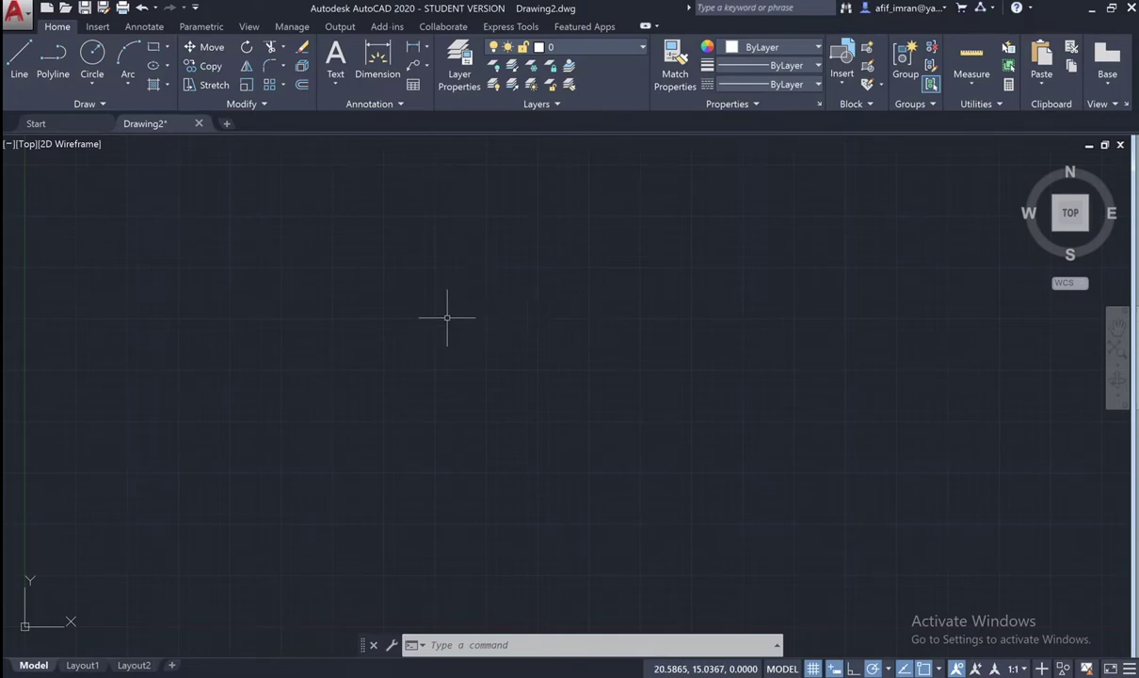
# Browse to the 08 Advanced Objects folder and select the Dynamic Block Practice drawing
pyautogui.click(63, 8)
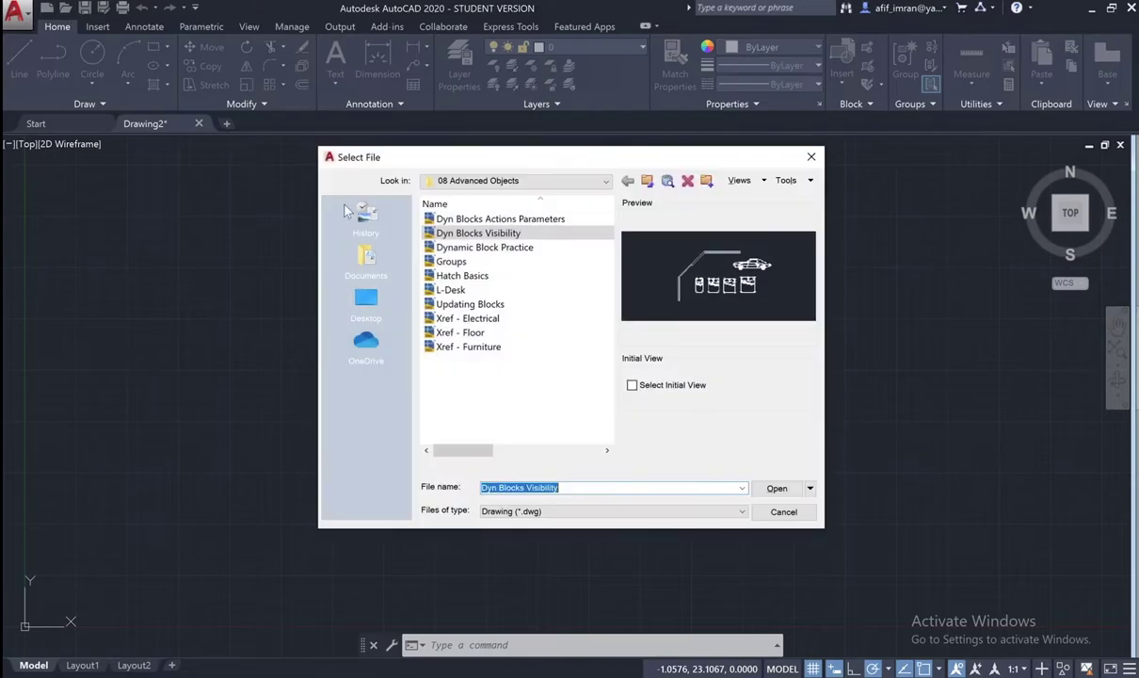
pyautogui.click(471, 248)
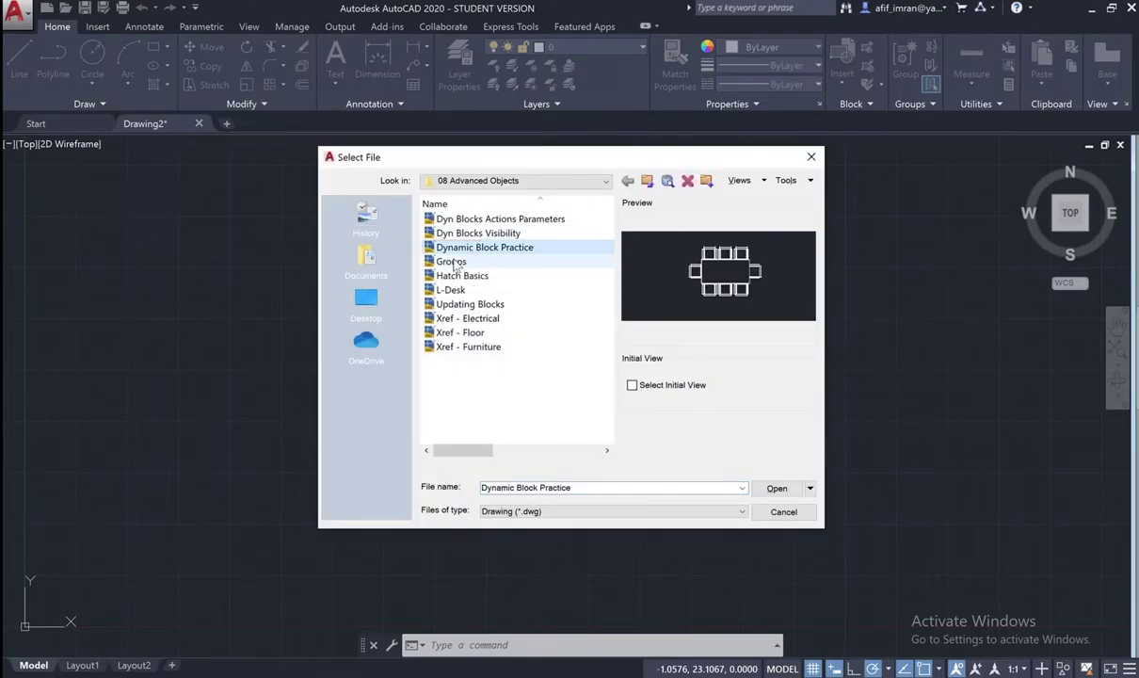
# Open Dynamic Block Practice.dwg and window-select the upper-right chair to inspect it, then cancel
pyautogui.doubleClick(514, 248)
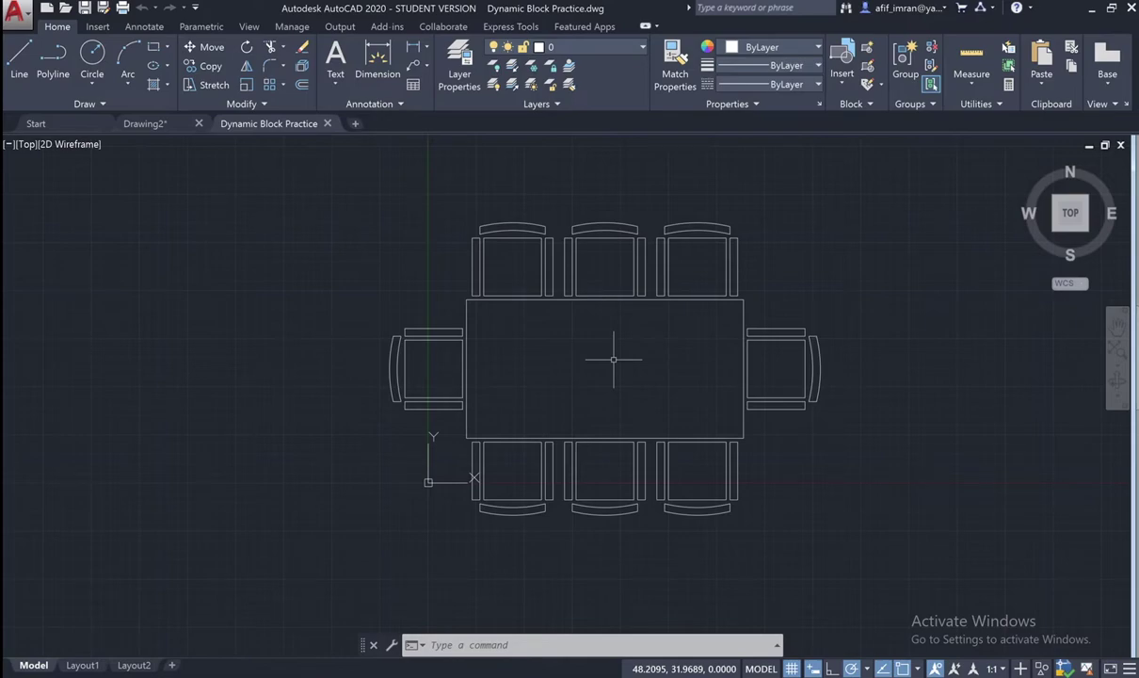
pyautogui.click(753, 226)
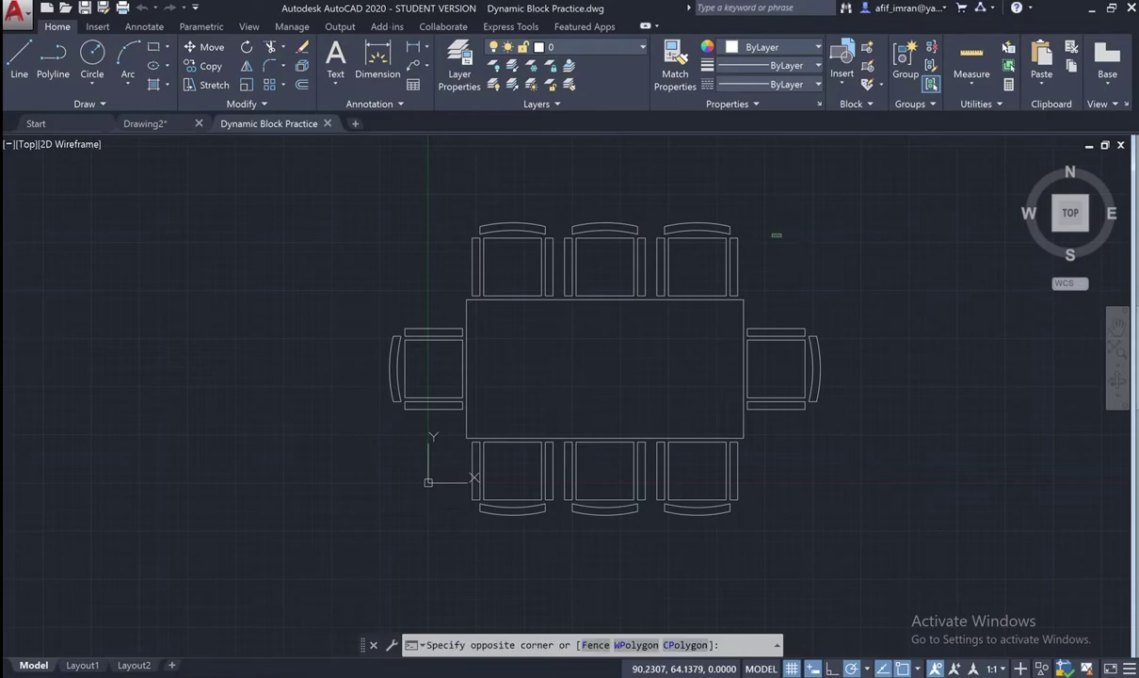
pyautogui.click(704, 292)
pyautogui.press('Escape')
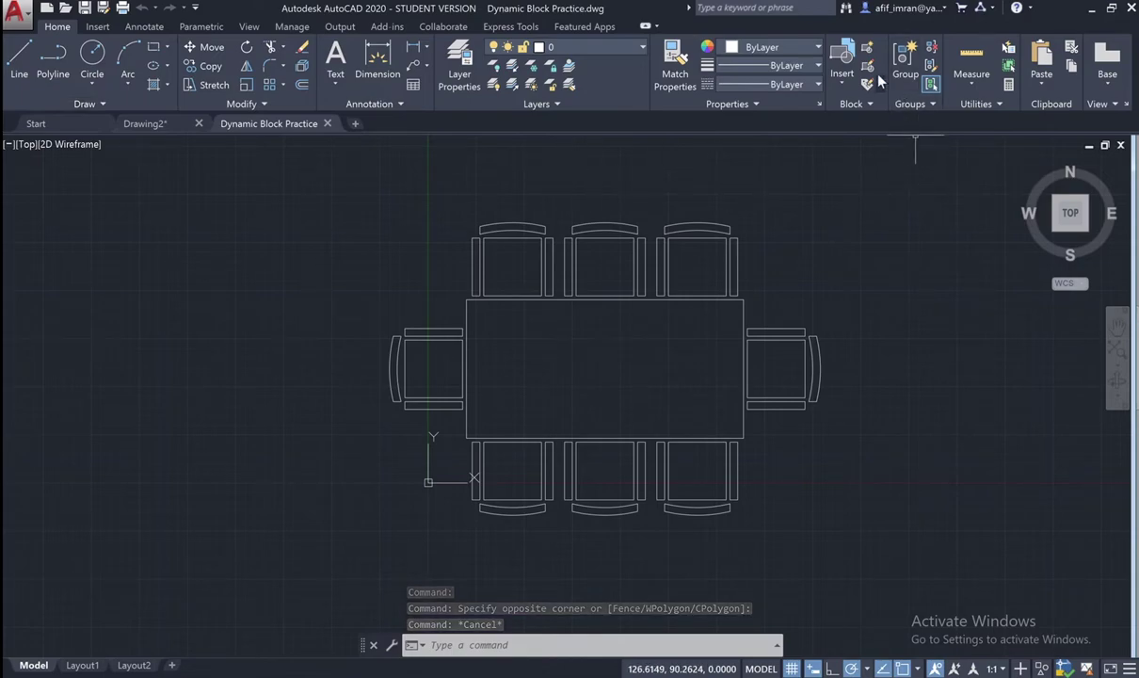
pyautogui.click(867, 48)
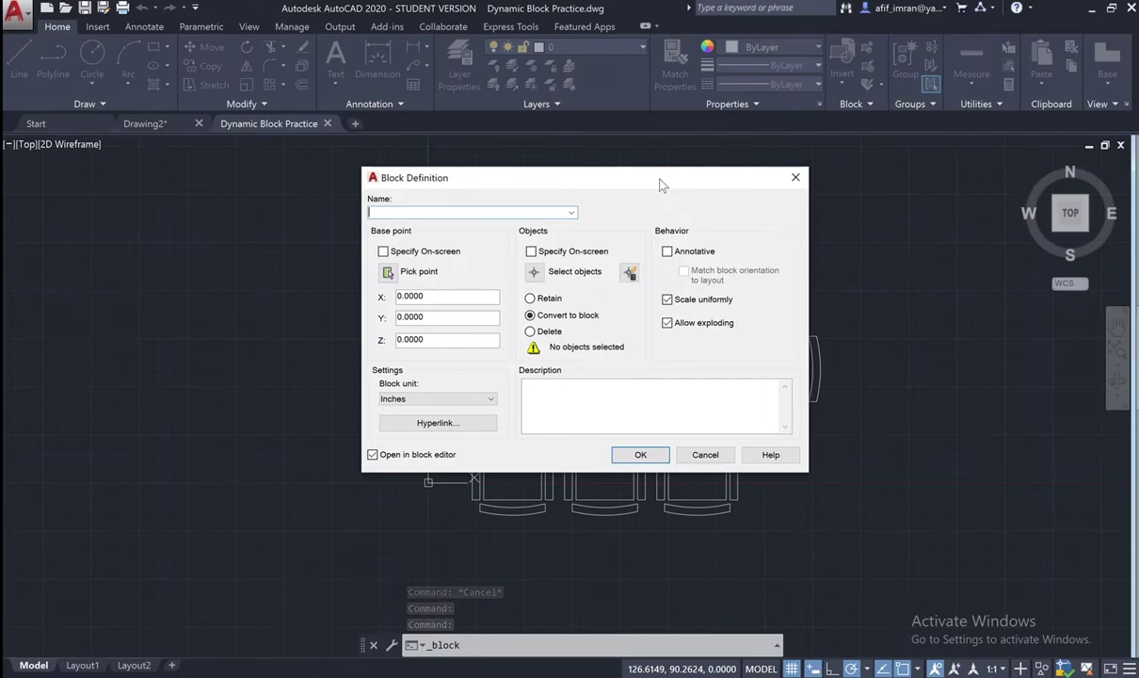
# Define block CONFERENCE TABLE-DYN based at the table's top-left corner, including all 57 table-and-chair objects
pyautogui.write('CON')
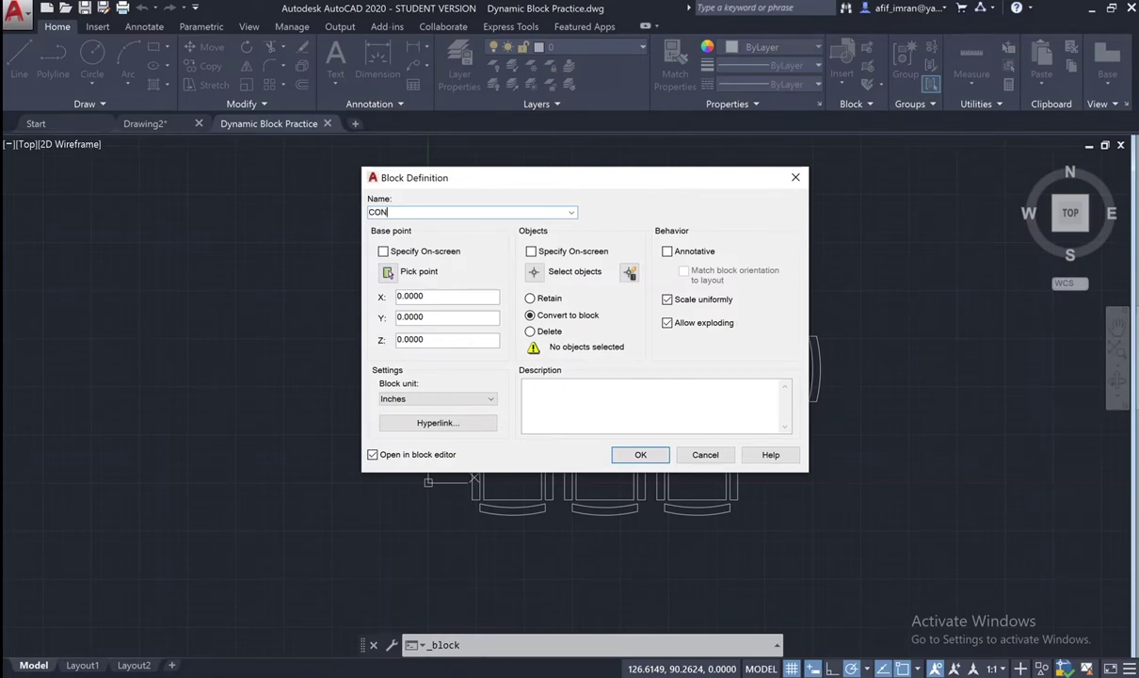
pyautogui.write('FERENCE T')
pyautogui.write('ABLE')
pyautogui.write('-DYN')
pyautogui.click(388, 272)
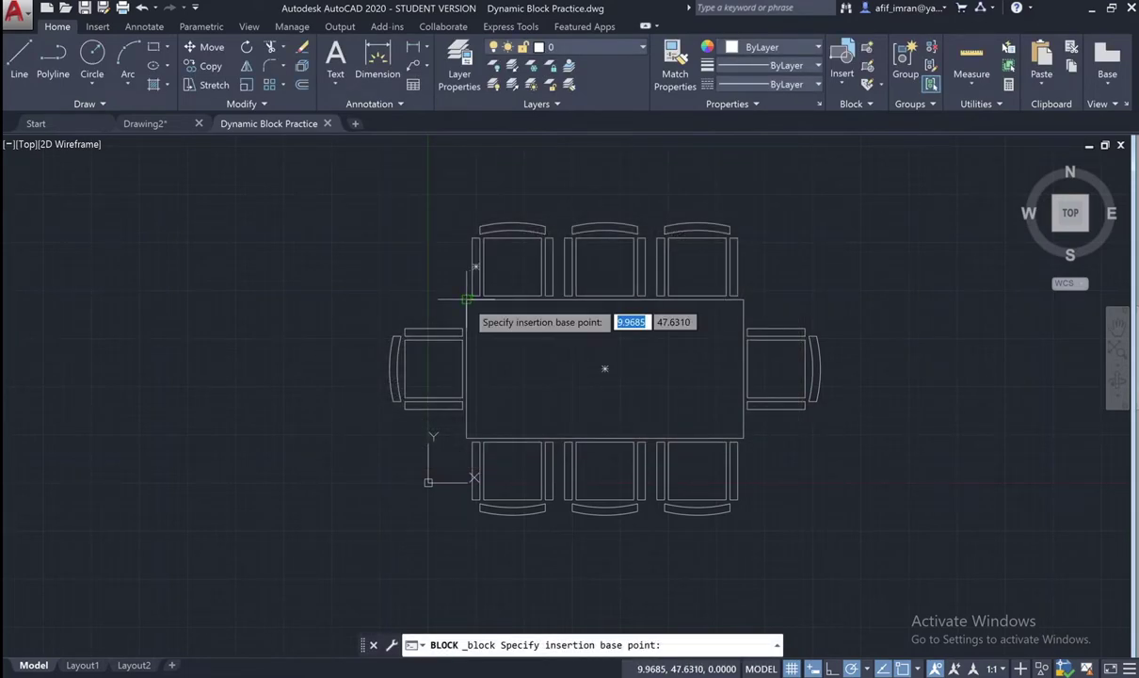
pyautogui.click(467, 299)
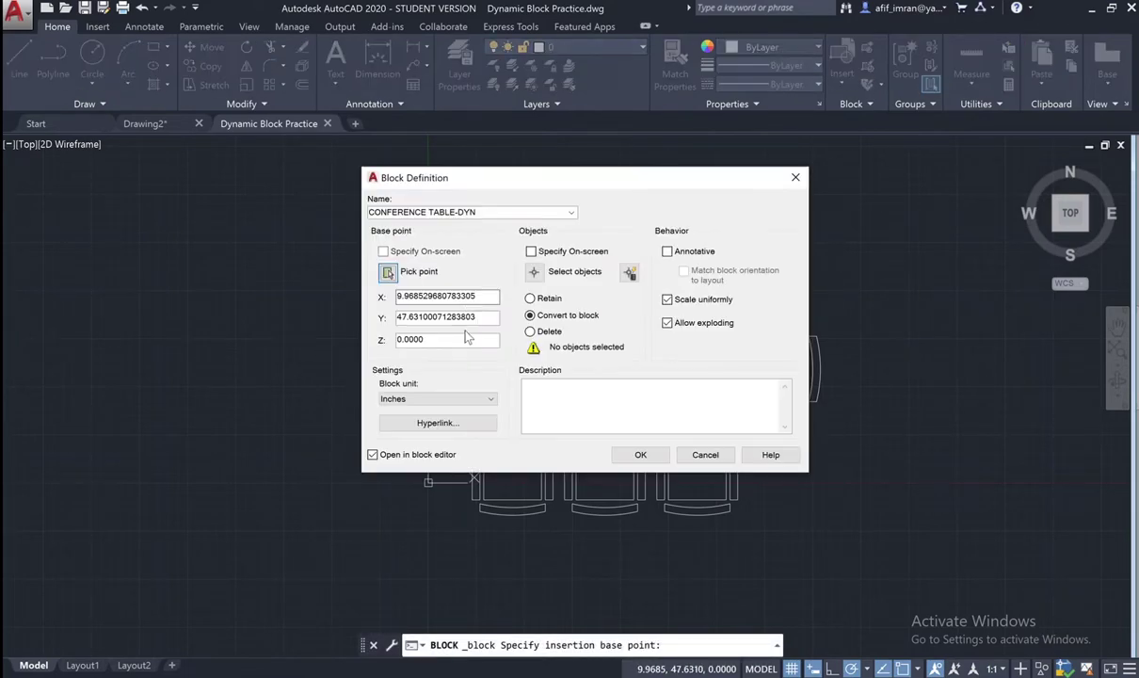
pyautogui.click(537, 273)
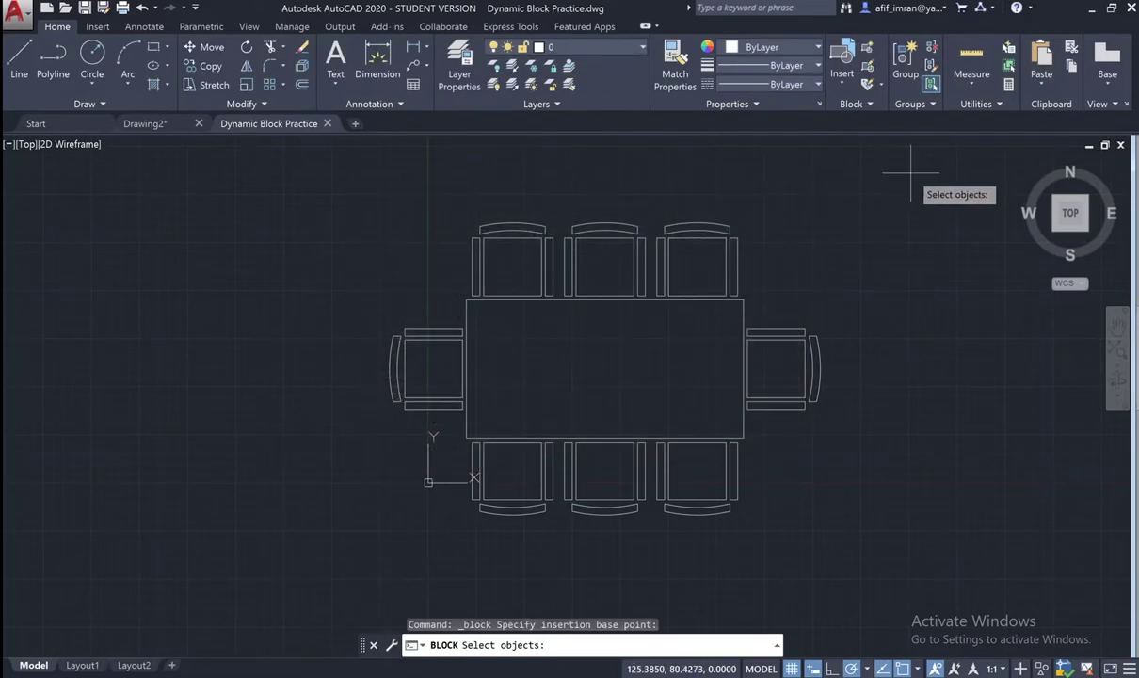
pyautogui.click(911, 172)
pyautogui.click(243, 546)
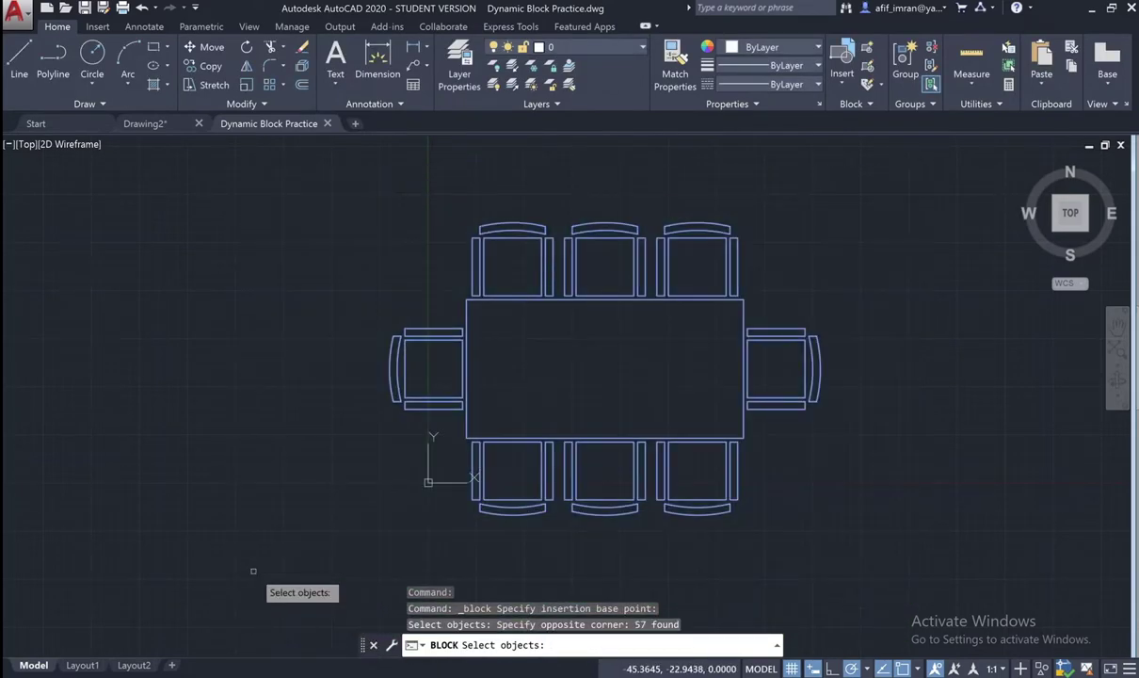
pyautogui.press('Return')
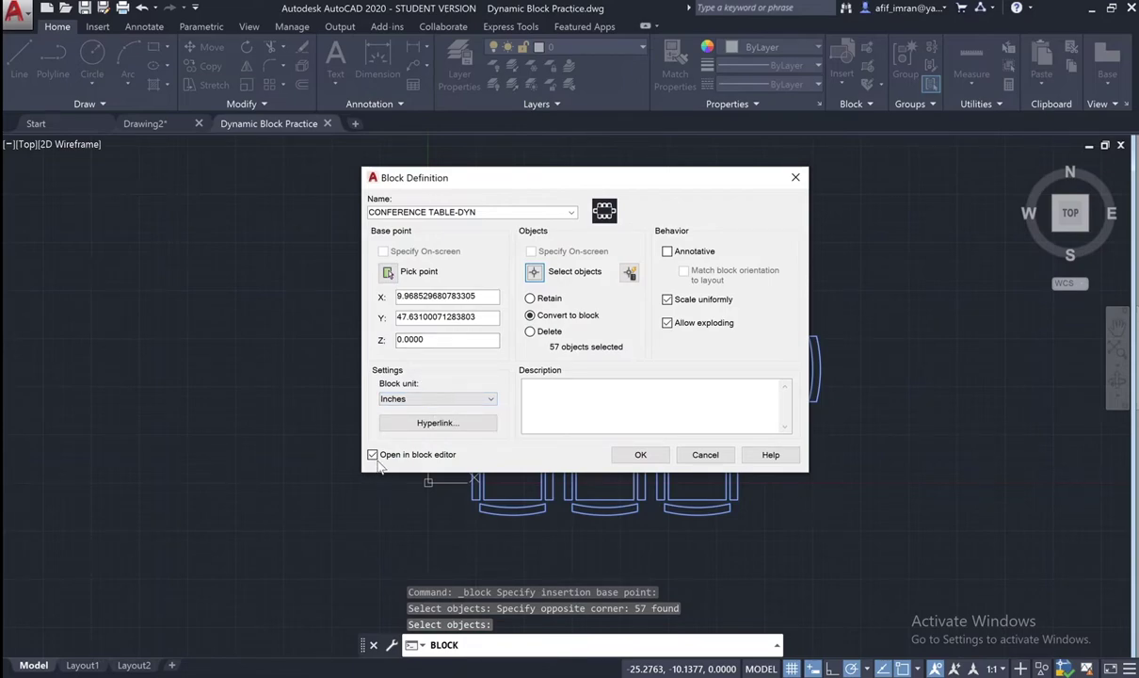
# In the Block Editor, add linear parameter Distance1 across the table's 72-unit top edge, label above
pyautogui.click(641, 456)
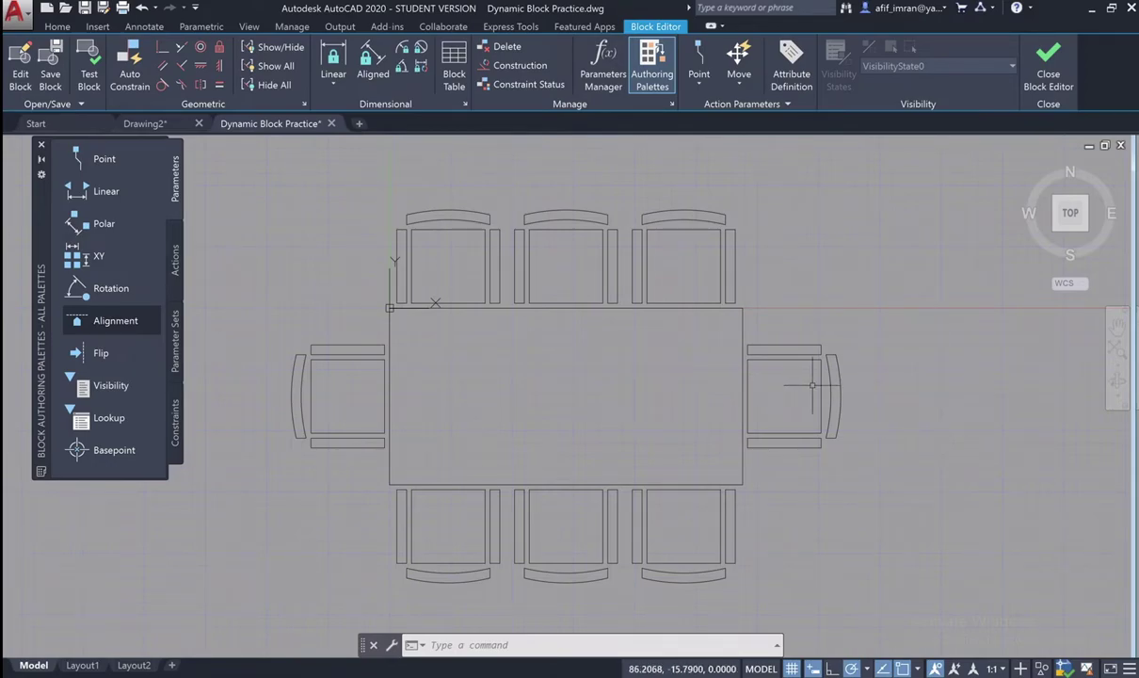
pyautogui.click(91, 192)
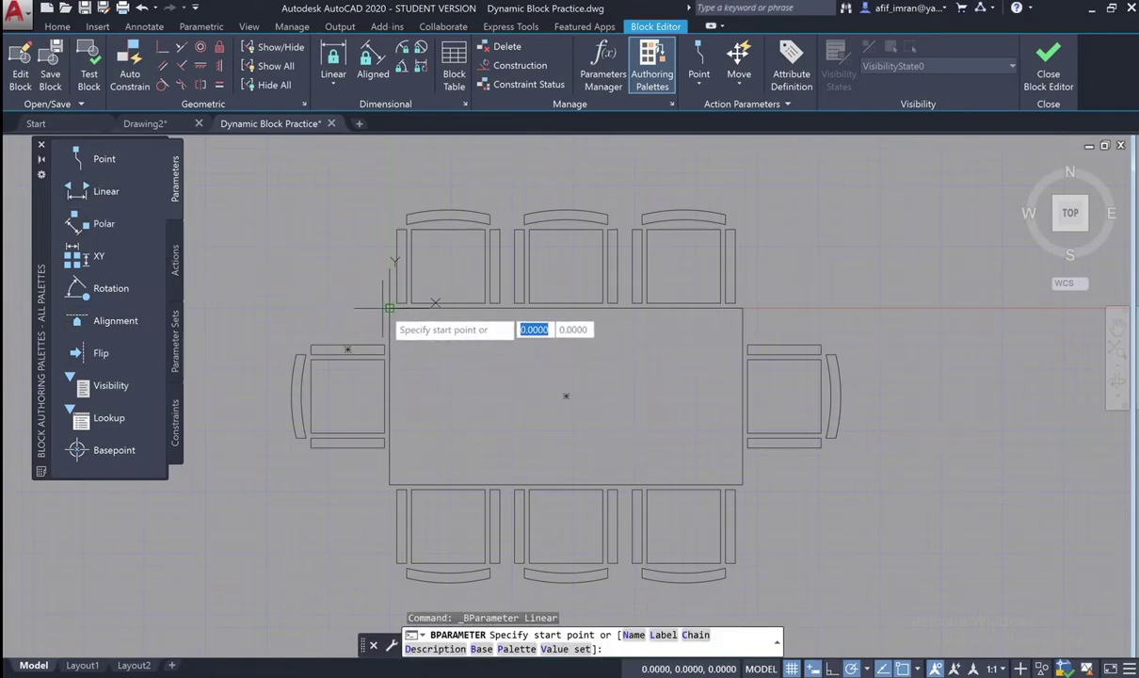
pyautogui.click(389, 308)
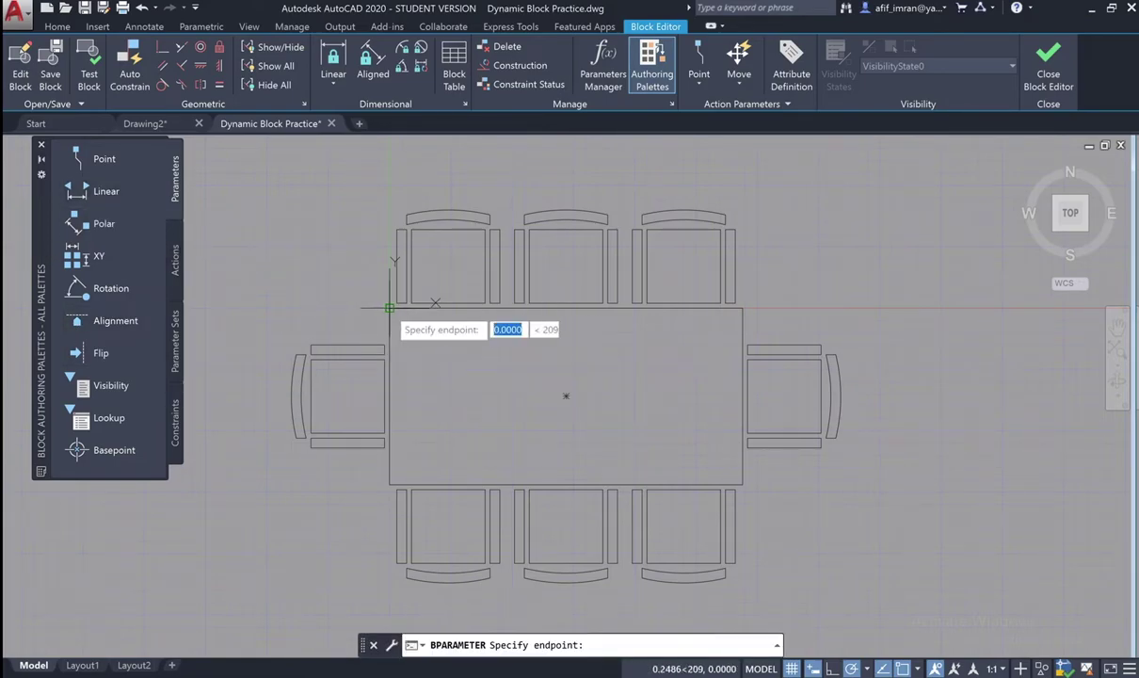
pyautogui.click(743, 308)
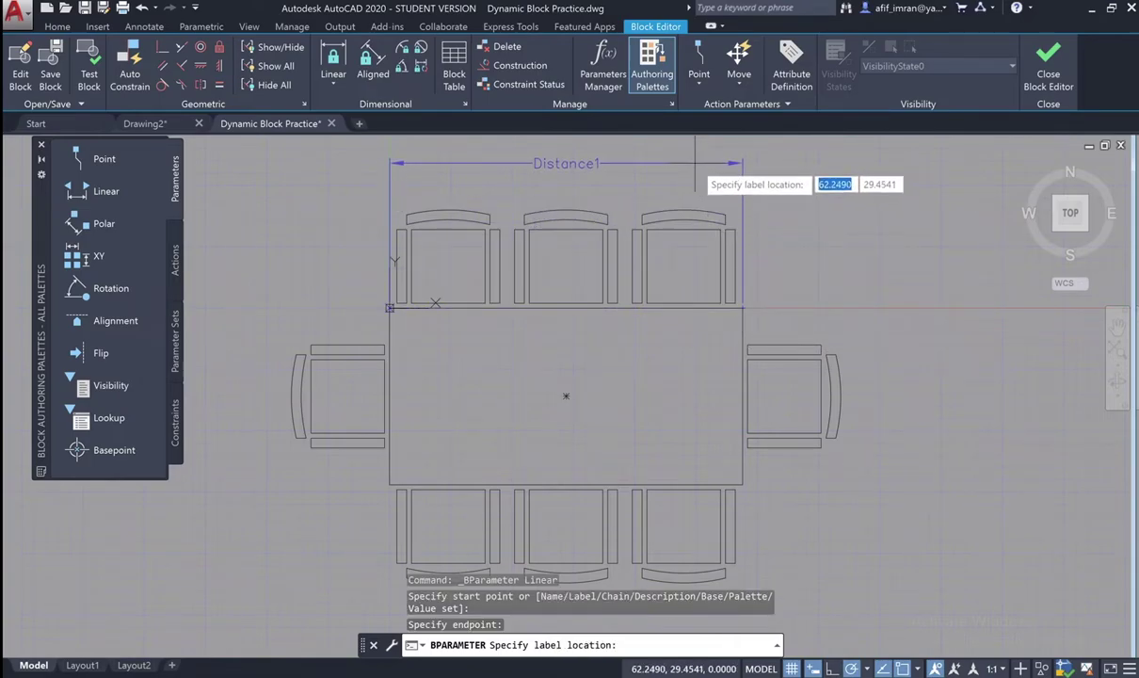
pyautogui.click(695, 163)
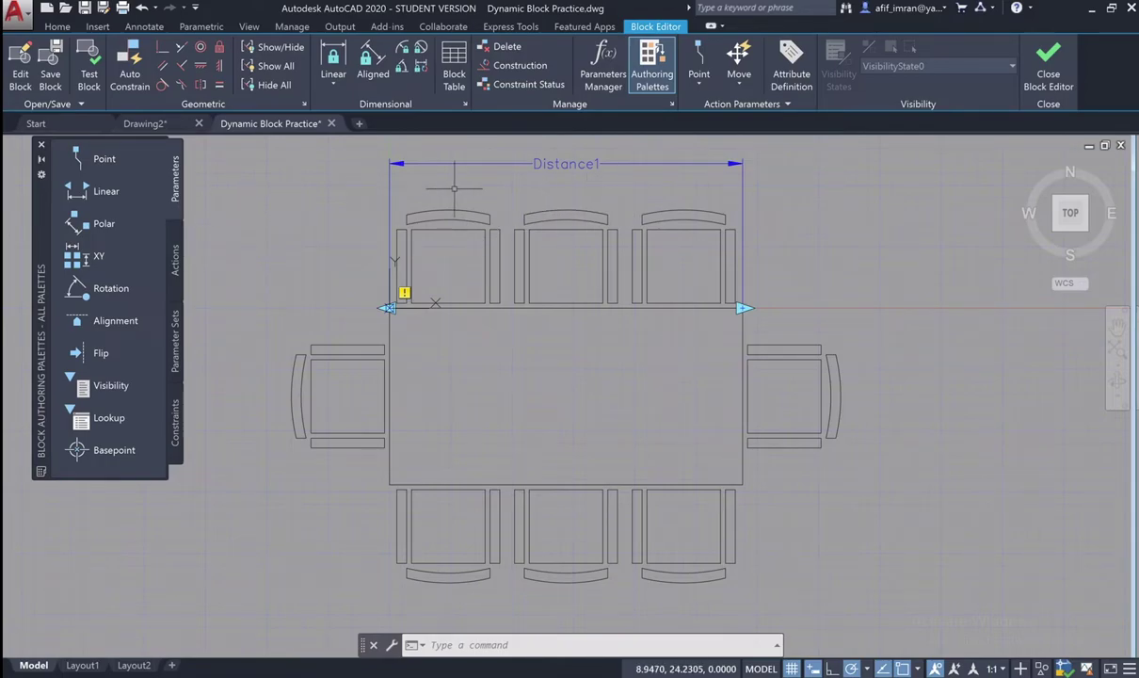
# Select the Distance1 parameter and show its properties
pyautogui.click(764, 160)
pyautogui.click(661, 180)
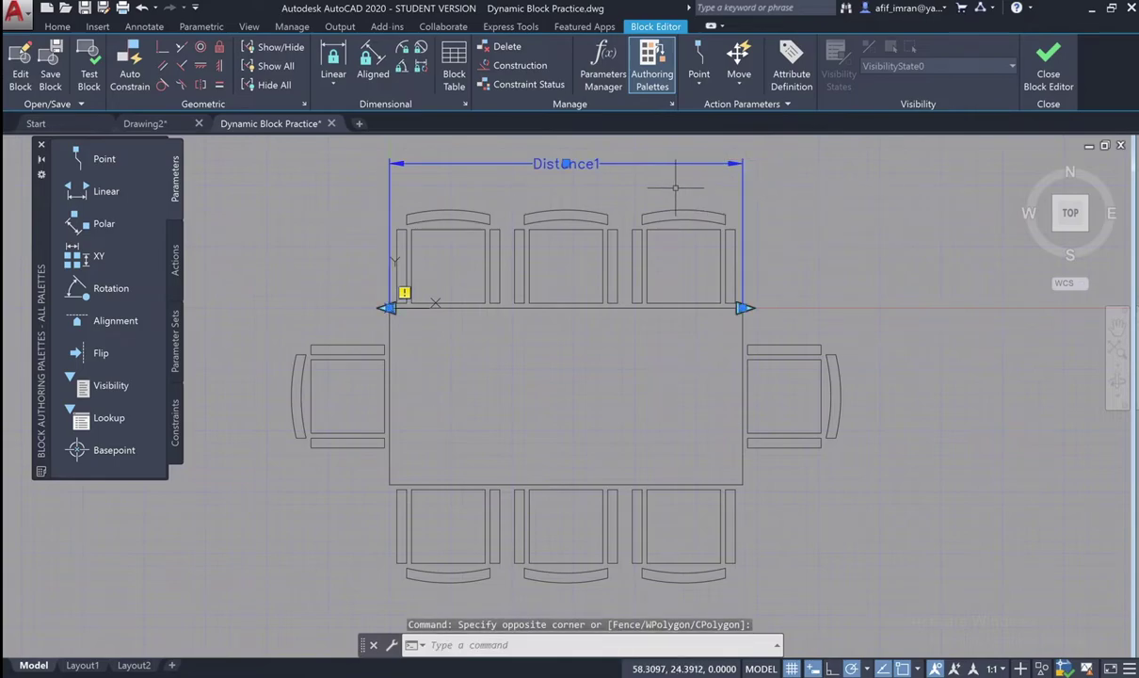
pyautogui.rightClick(660, 181)
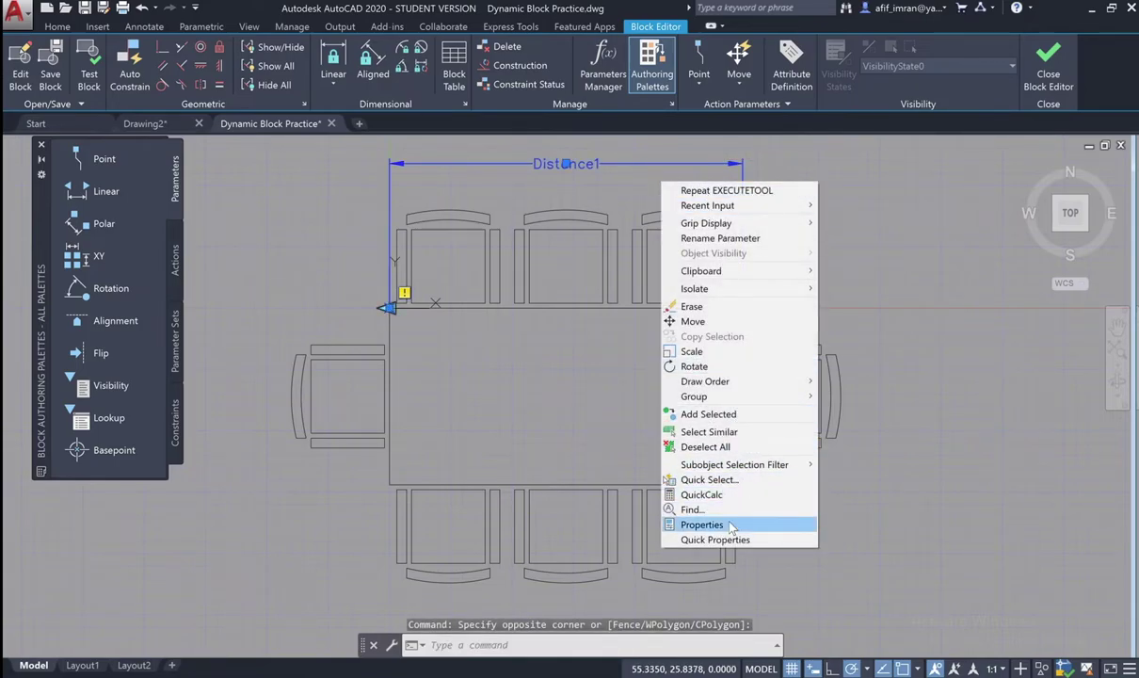
pyautogui.click(697, 524)
pyautogui.scroll(-1, 904, 415)
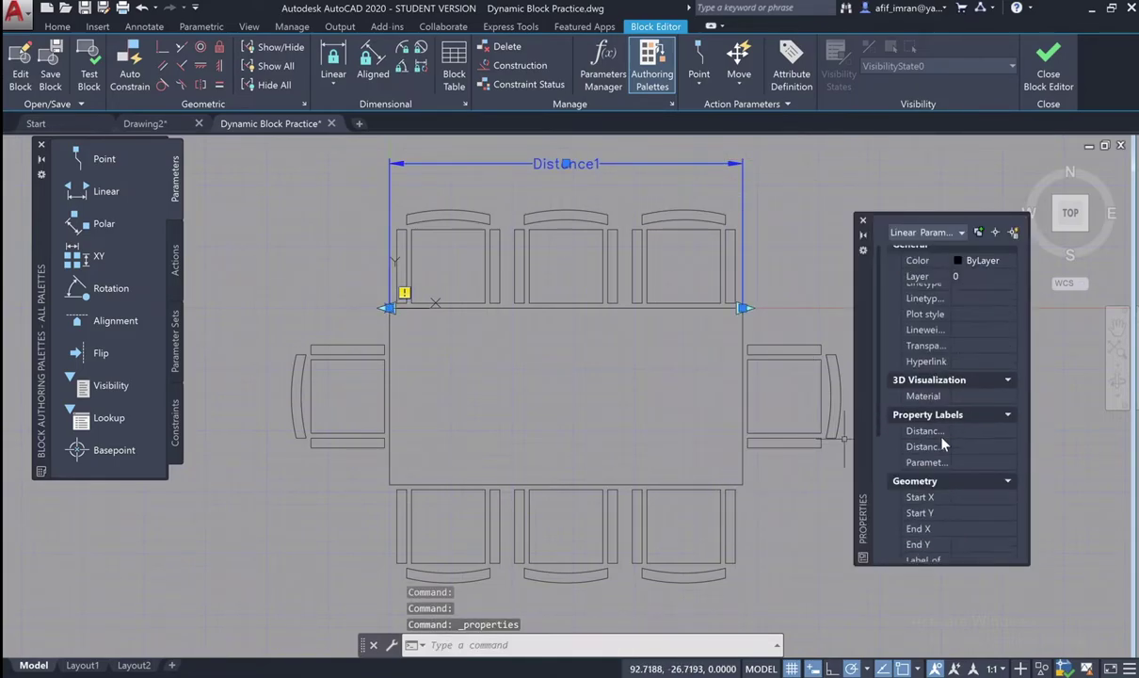
pyautogui.scroll(-3, 942, 438)
# Set Distance1 to Increment type with increment 24, minimum 48 and maximum 120
pyautogui.click(965, 505)
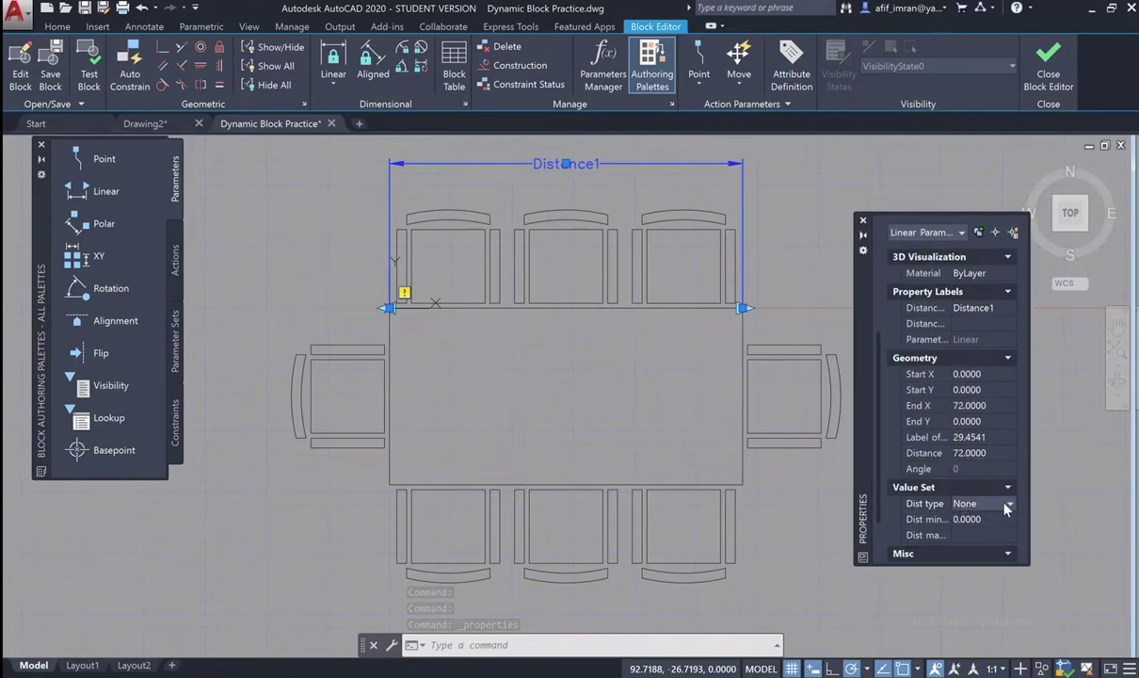
pyautogui.click(1009, 503)
pyautogui.click(974, 531)
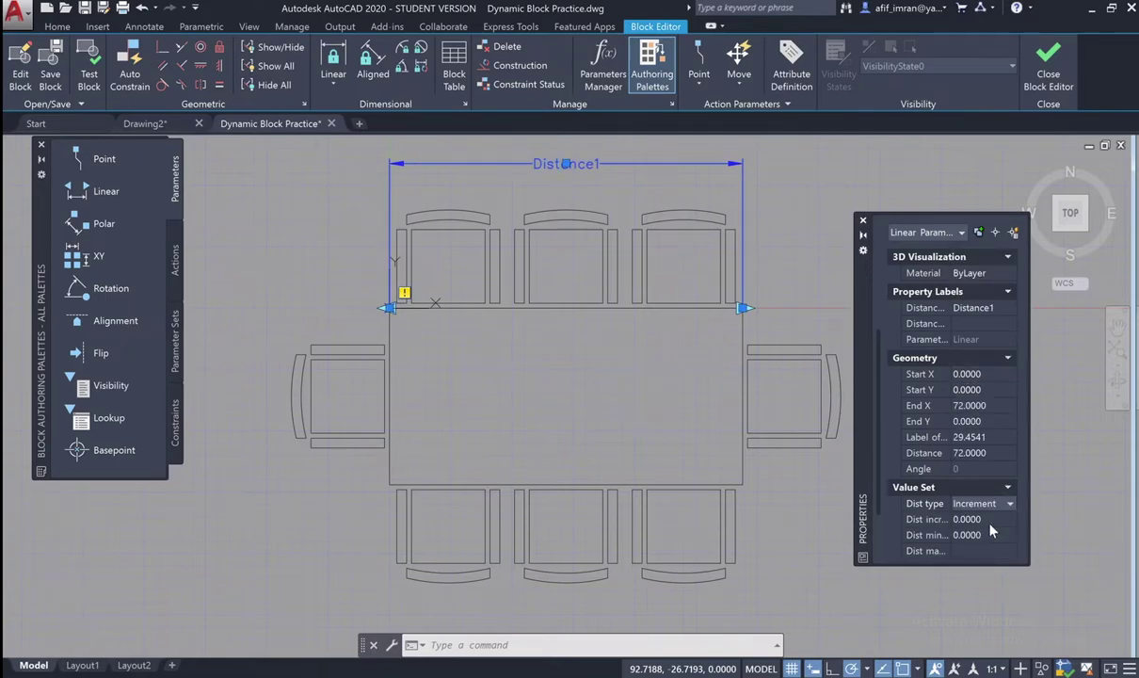
pyautogui.click(970, 519)
pyautogui.write('24')
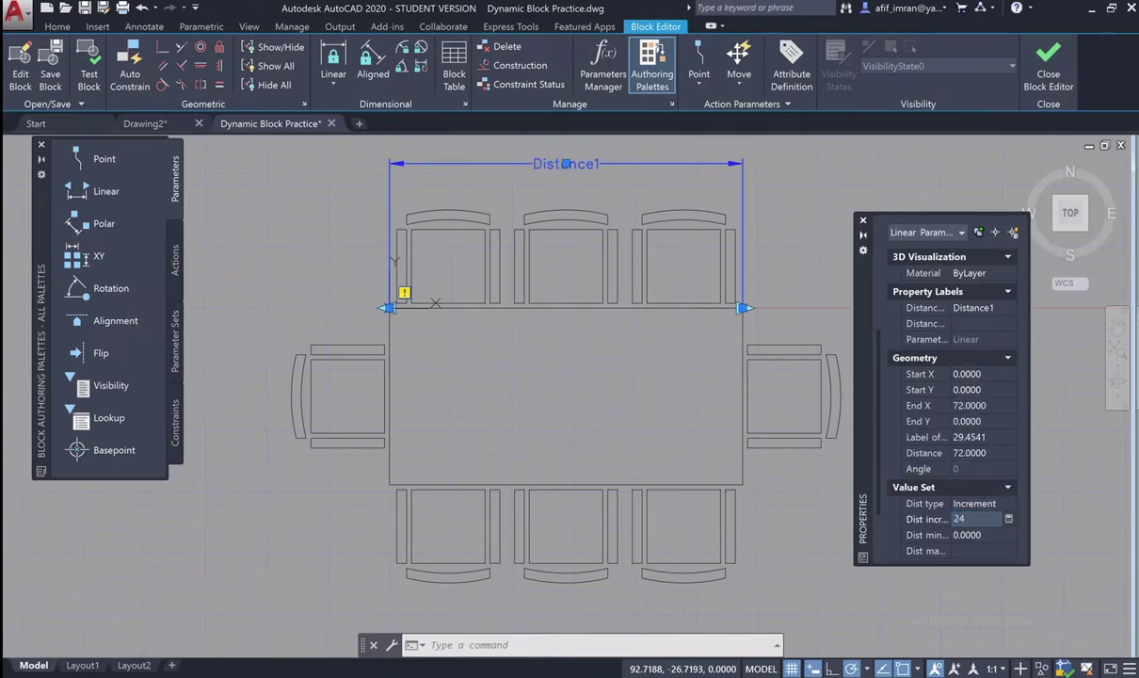
pyautogui.press('Tab')
pyautogui.write('48')
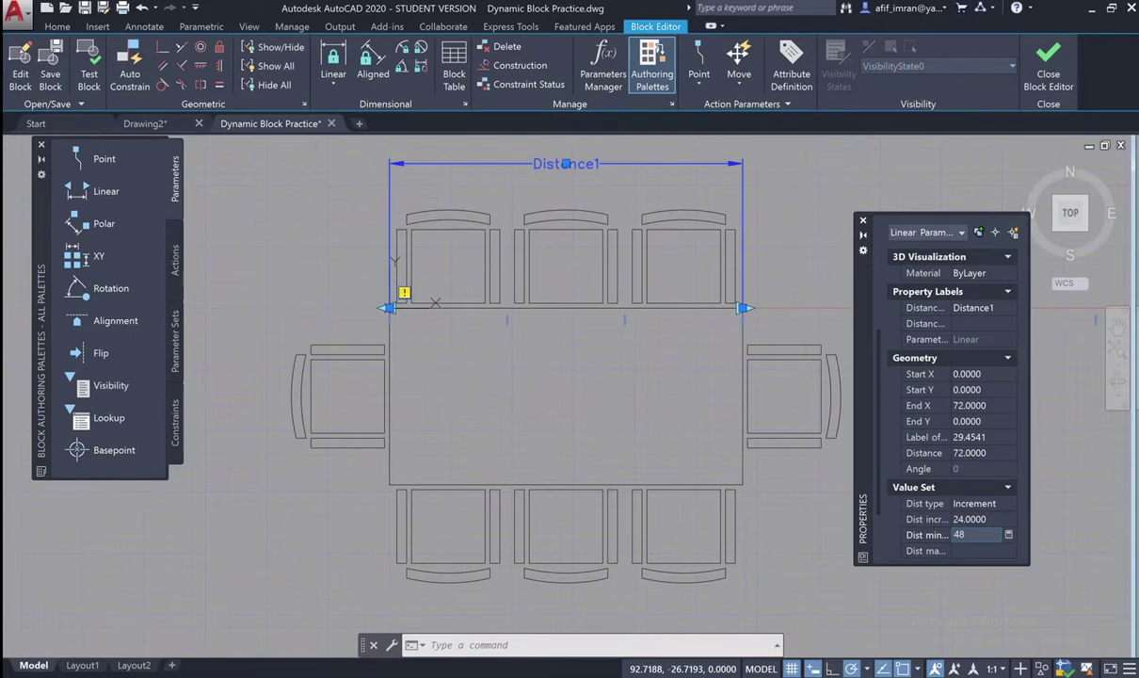
pyautogui.press('Tab')
pyautogui.write('120')
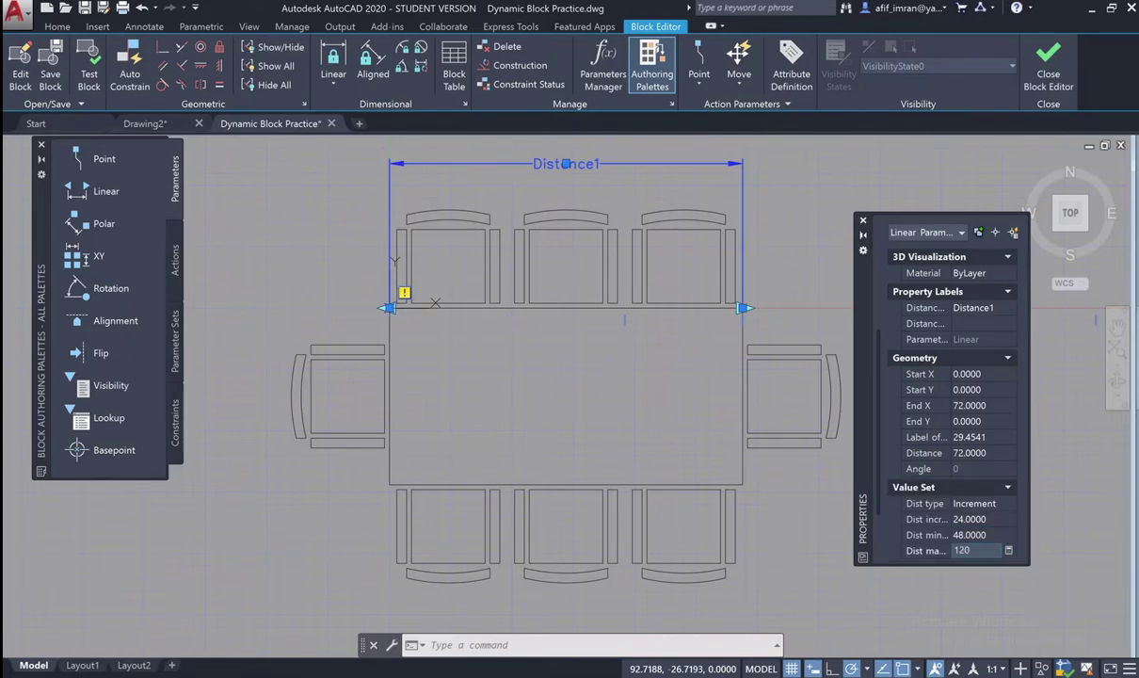
pyautogui.press('Tab')
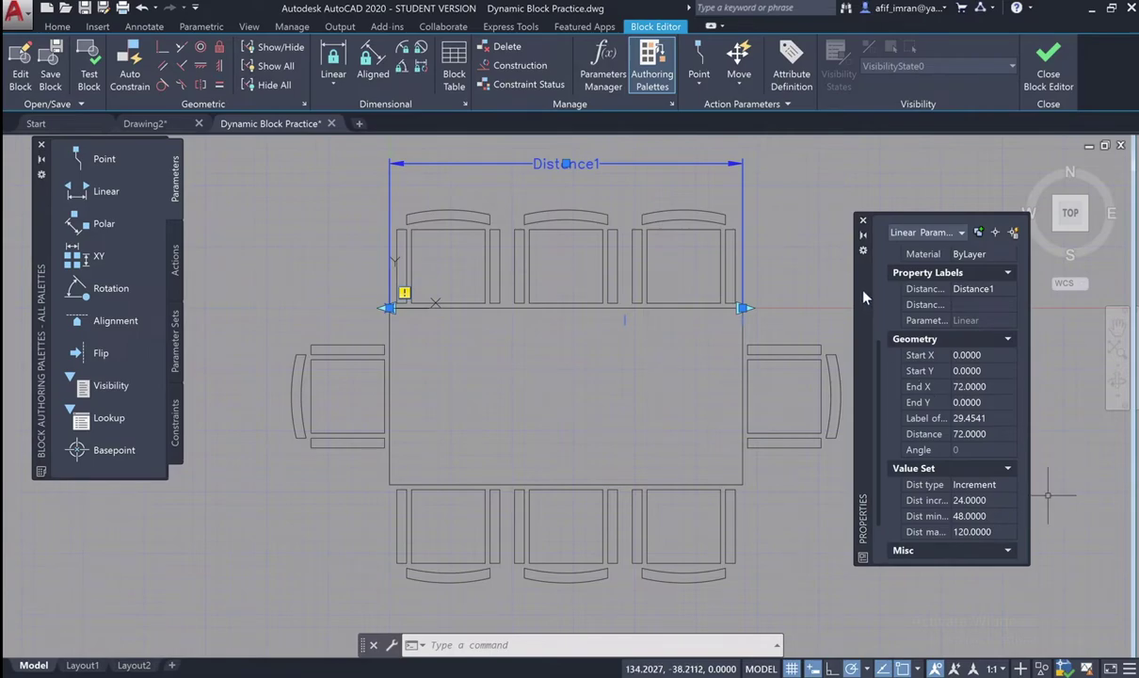
pyautogui.click(864, 224)
# Start a Stretch action tied to Distance1's right endpoint
pyautogui.press('Escape')
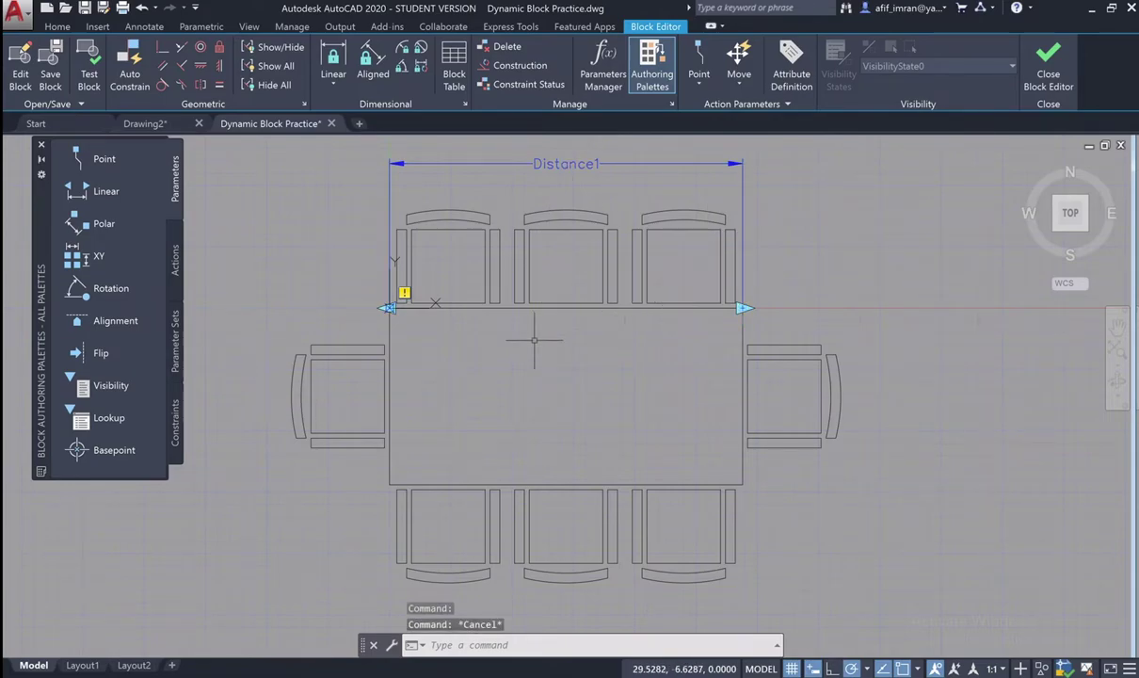
pyautogui.click(176, 260)
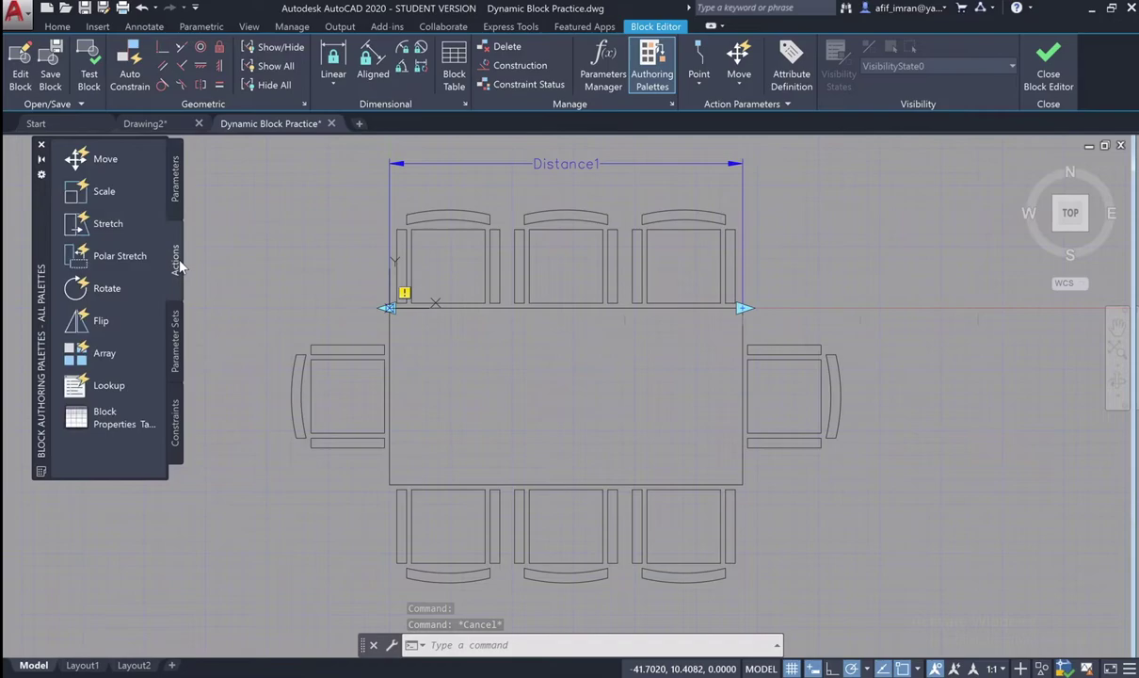
pyautogui.click(104, 223)
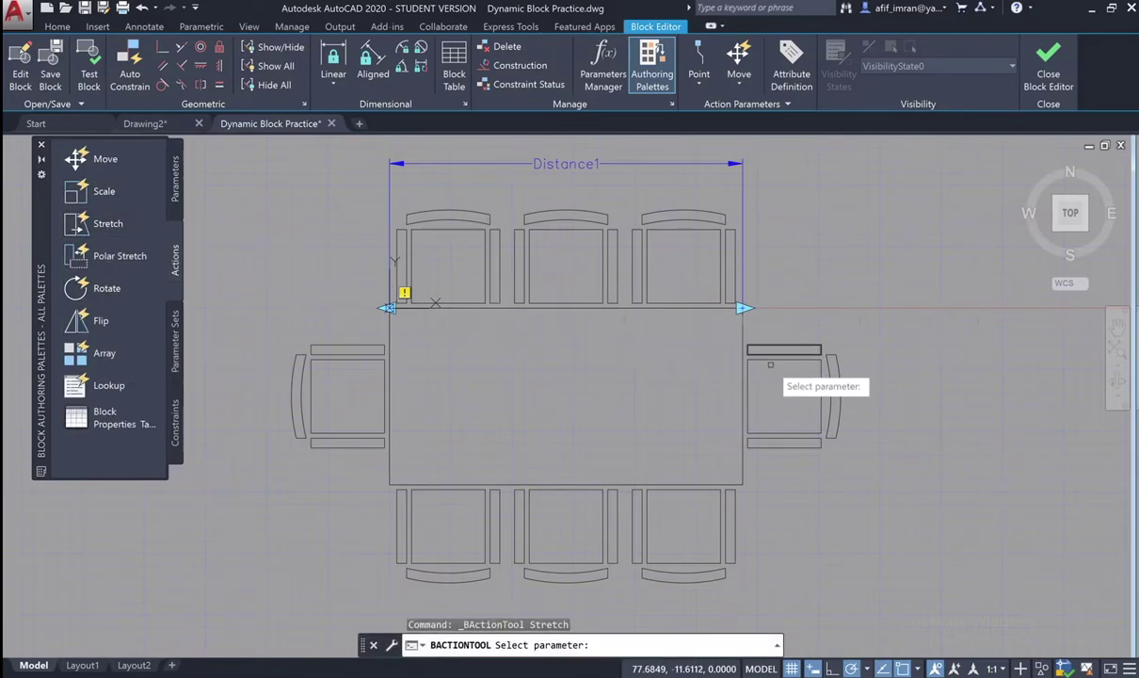
pyautogui.scroll(3, 816, 499)
pyautogui.scroll(-3, 733, 471)
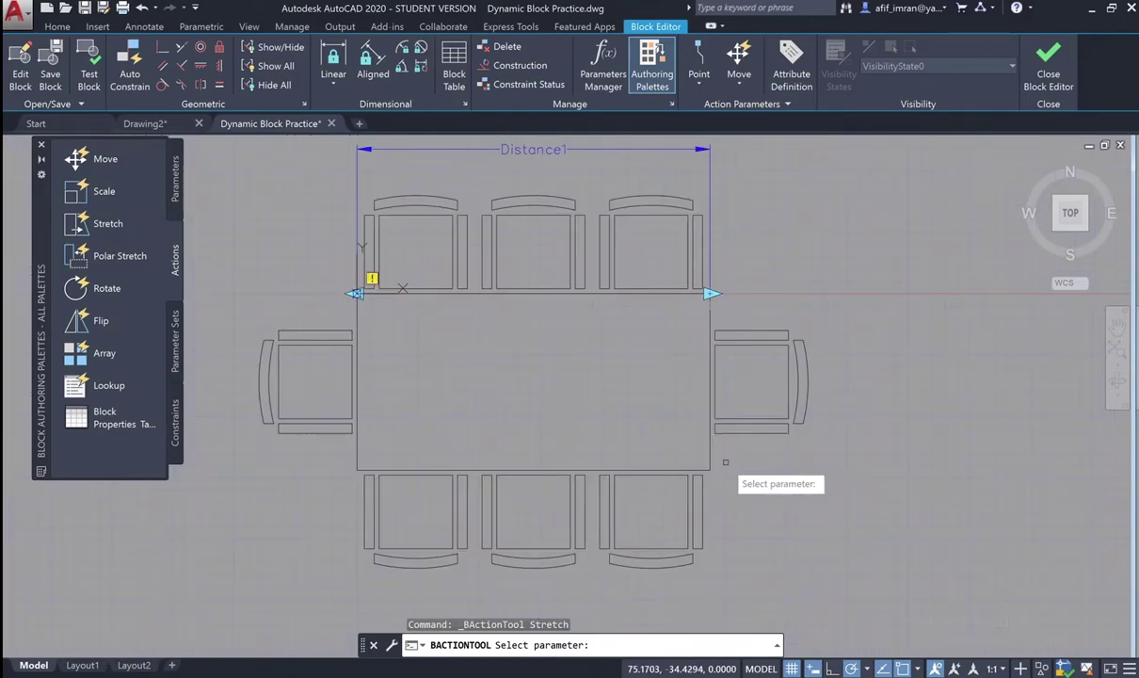
pyautogui.scroll(2, 722, 470)
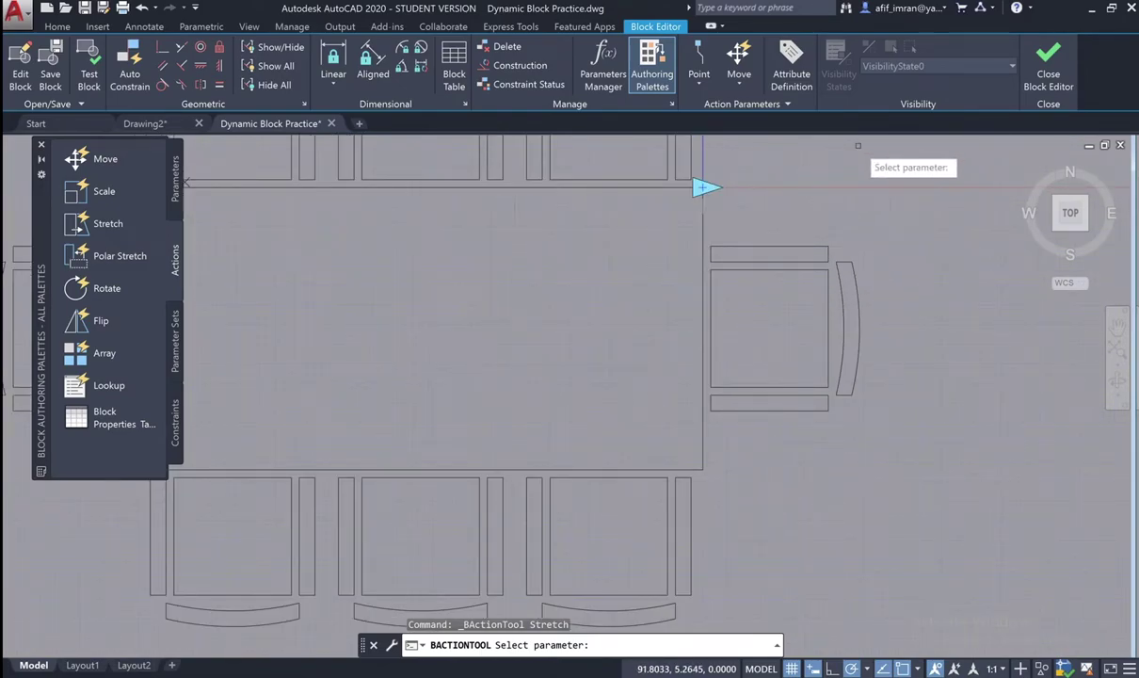
pyautogui.click(918, 158)
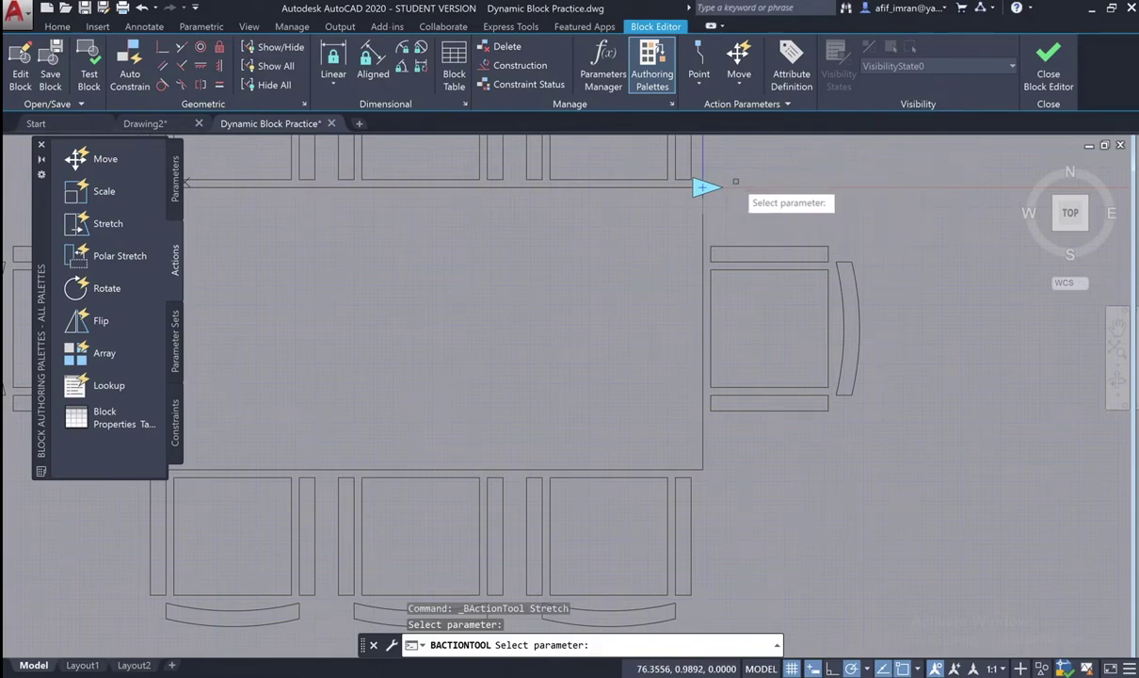
pyautogui.scroll(-2, 711, 475)
pyautogui.scroll(-2, 671, 338)
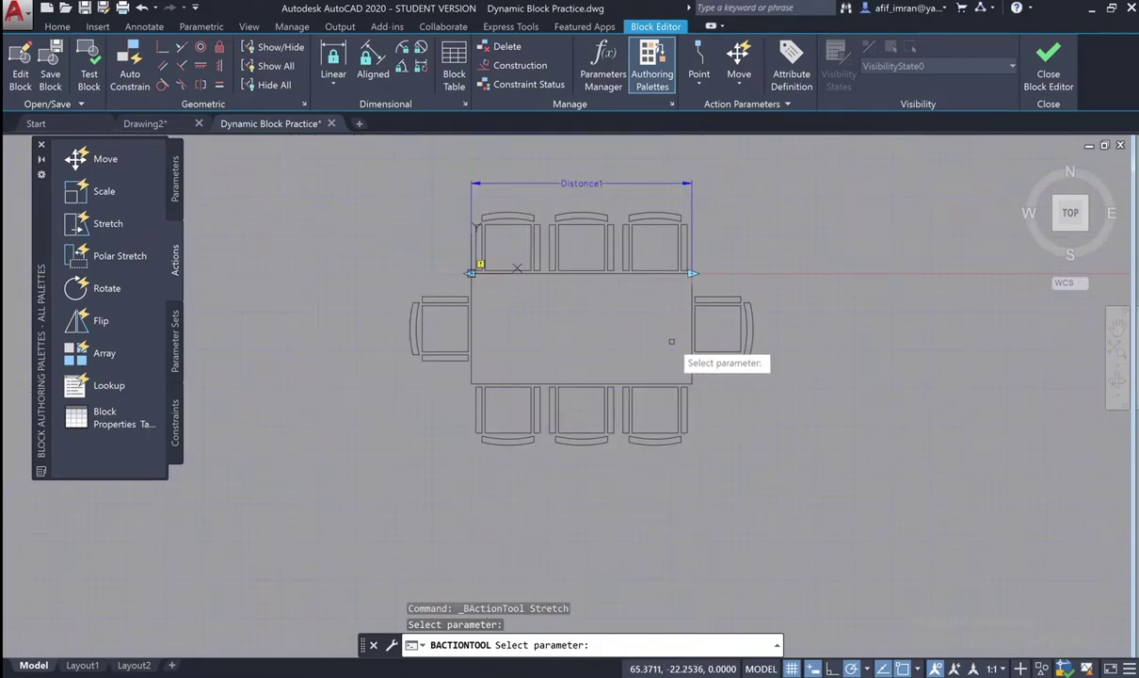
pyautogui.click(612, 183)
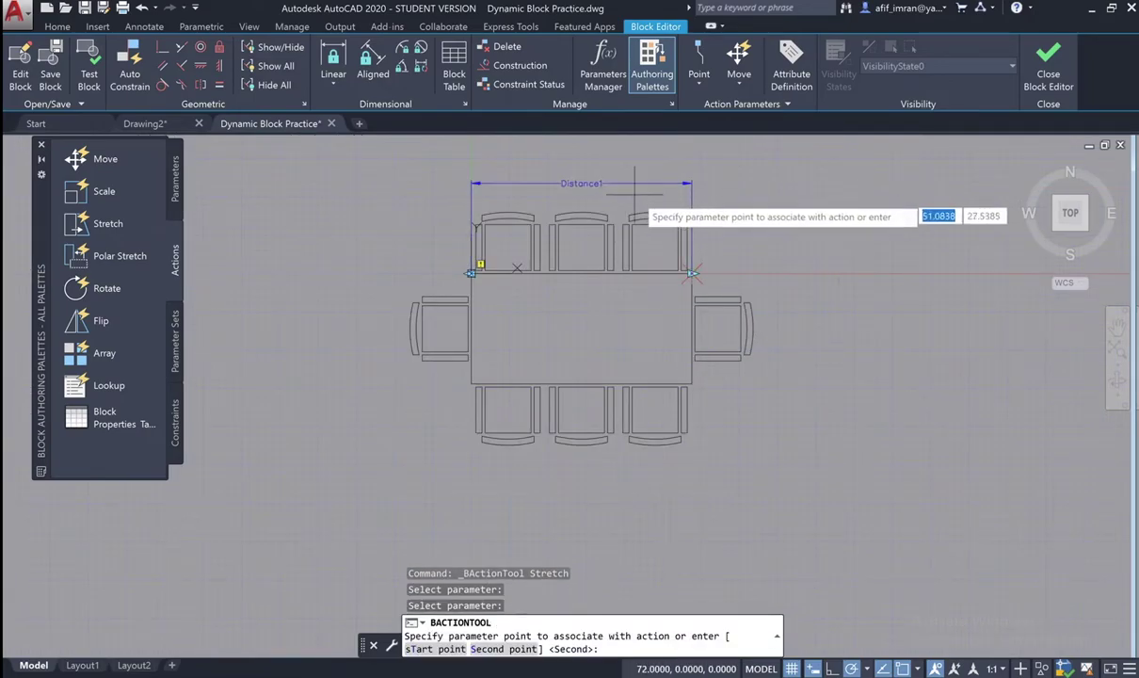
pyautogui.click(692, 273)
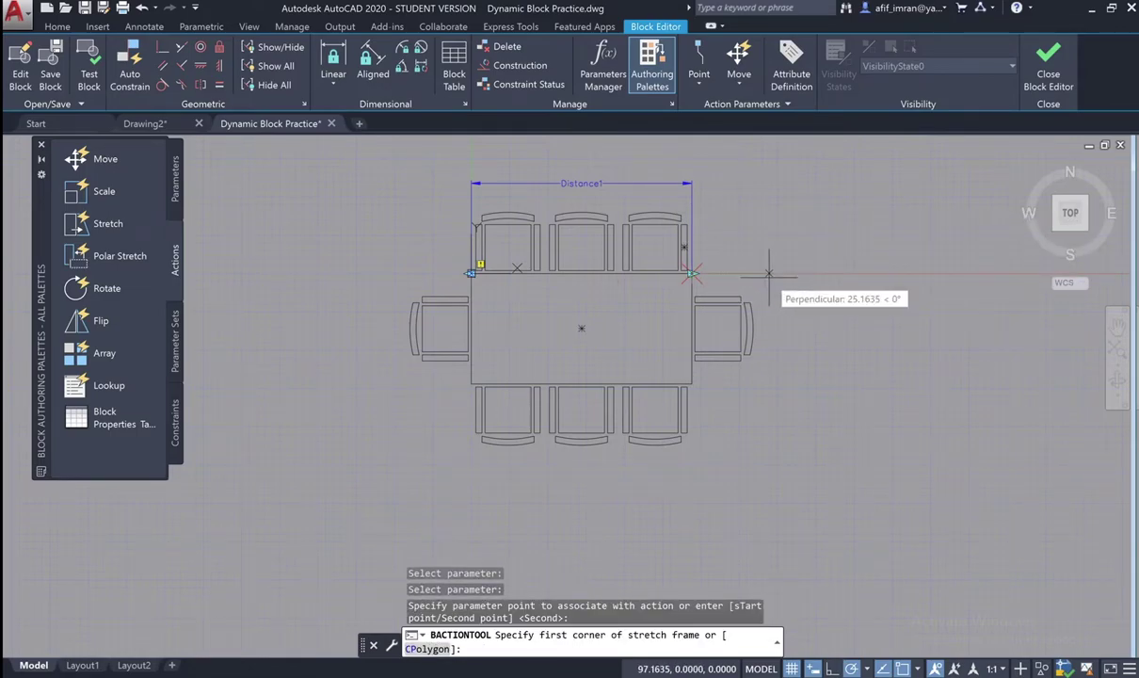
# Draw the stretch frame around the table's right end and right chair, with object snap off
pyautogui.scroll(2, 769, 273)
pyautogui.scroll(1, 762, 266)
pyautogui.scroll(-1, 737, 224)
pyautogui.scroll(2, 666, 278)
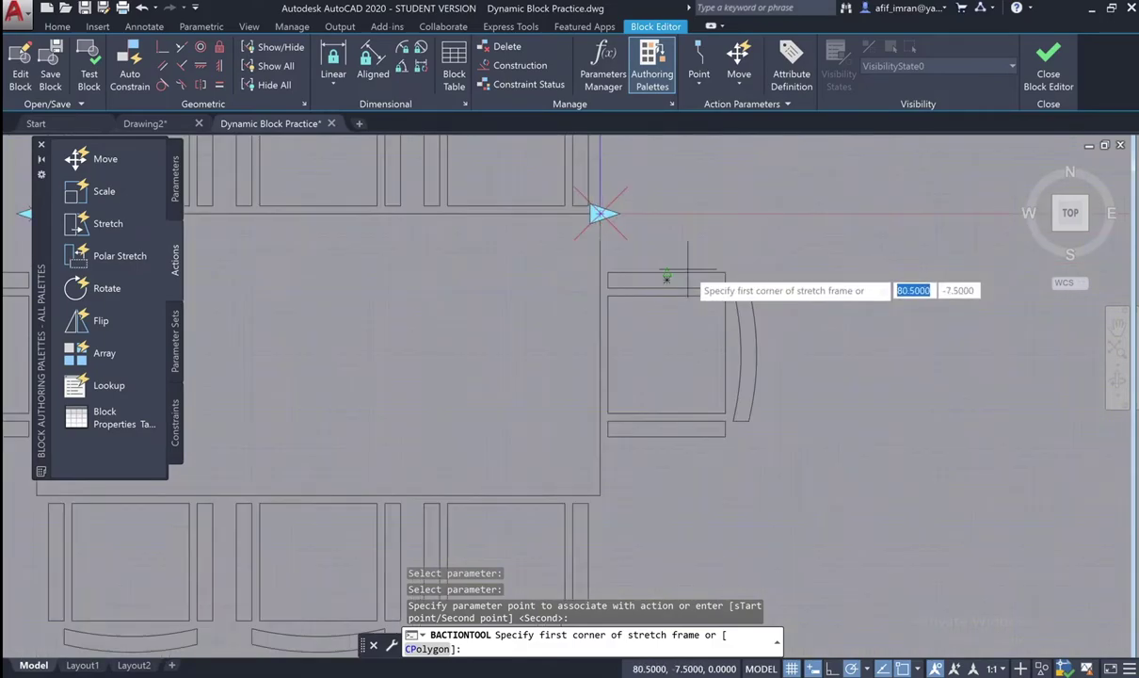
pyautogui.click(804, 164)
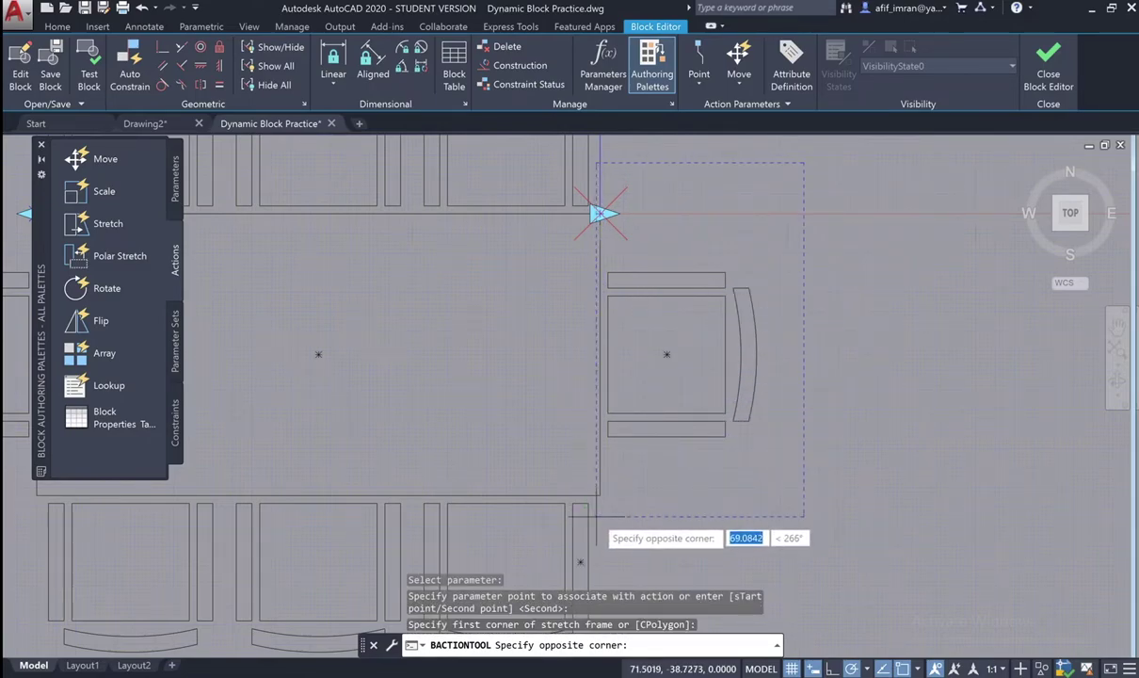
pyautogui.click(596, 516)
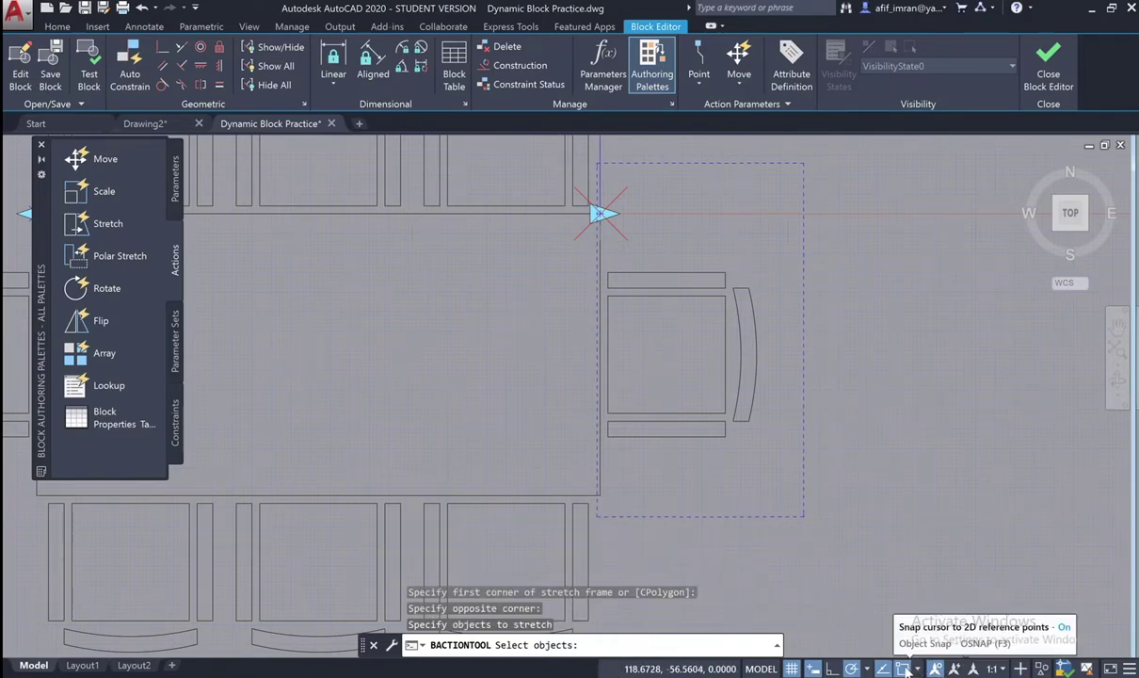
pyautogui.click(903, 668)
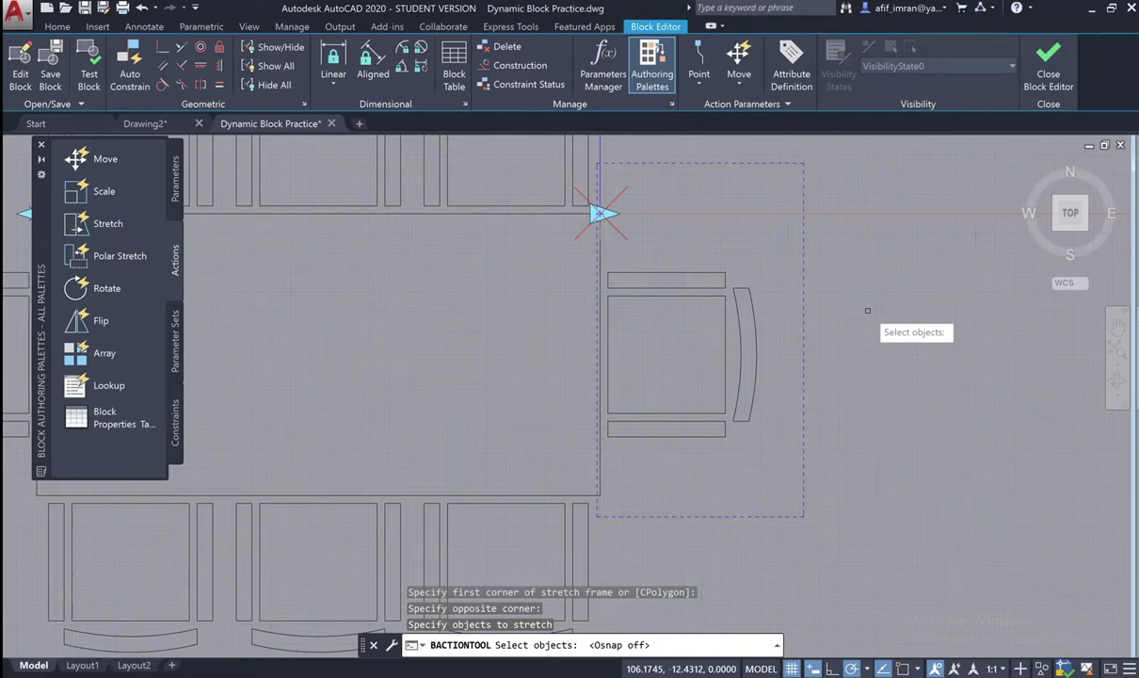
# Crossing-select the right chair and table edge (11 objects) as the objects to stretch
pyautogui.click(811, 157)
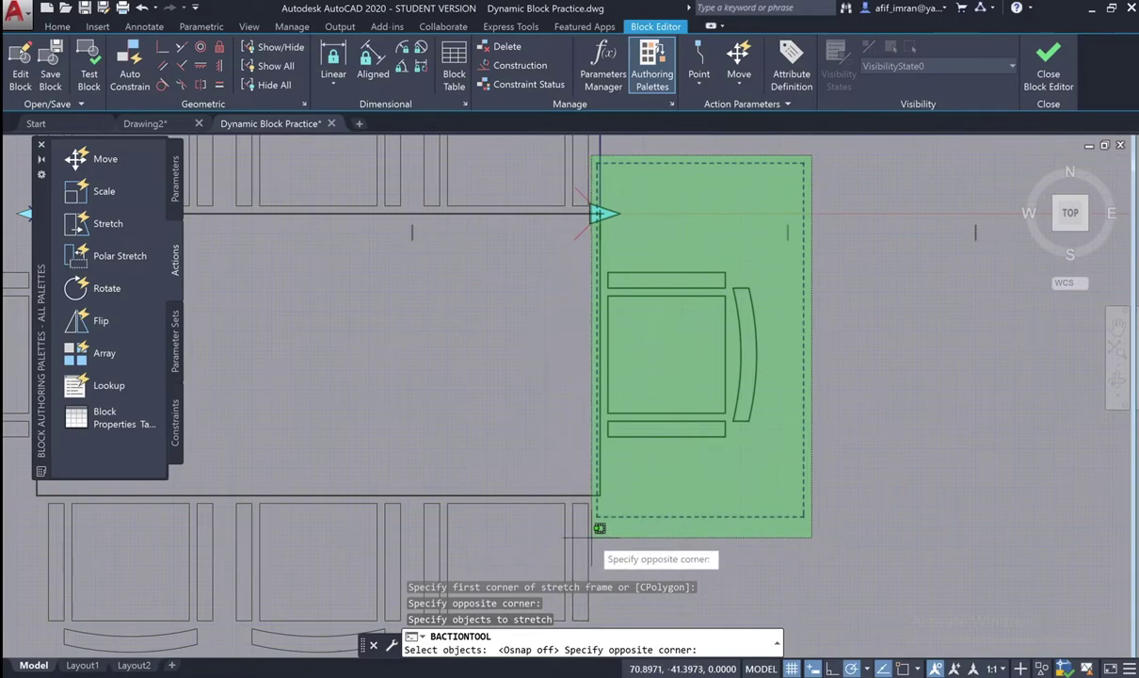
pyautogui.click(594, 537)
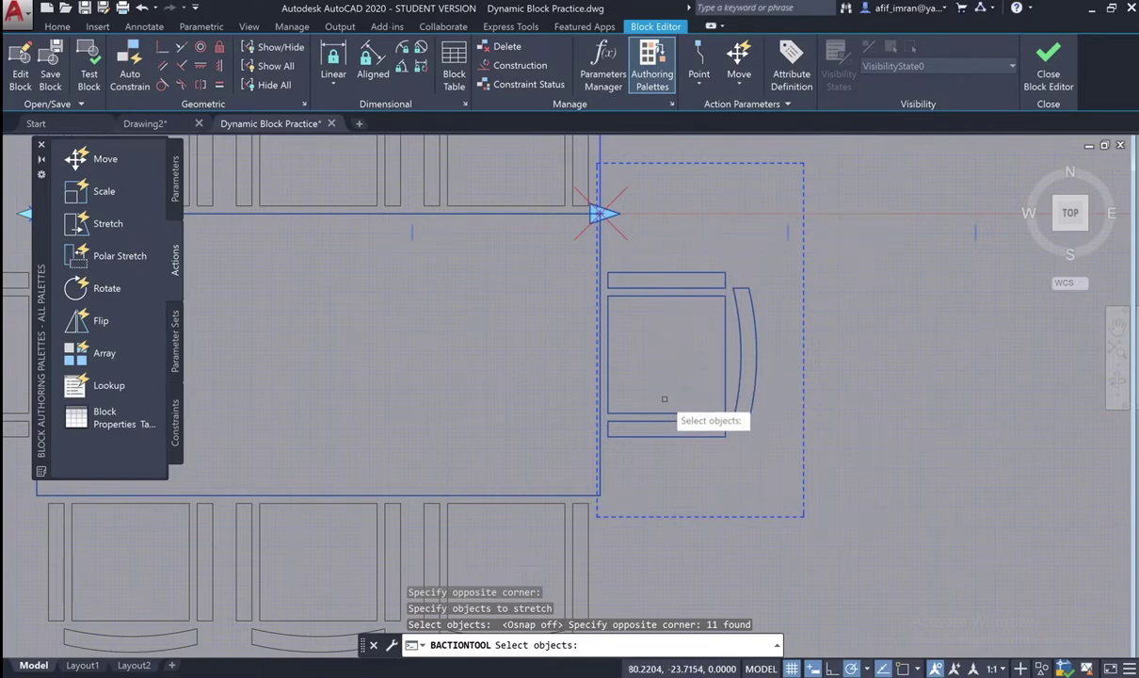
pyautogui.scroll(-2, 654, 414)
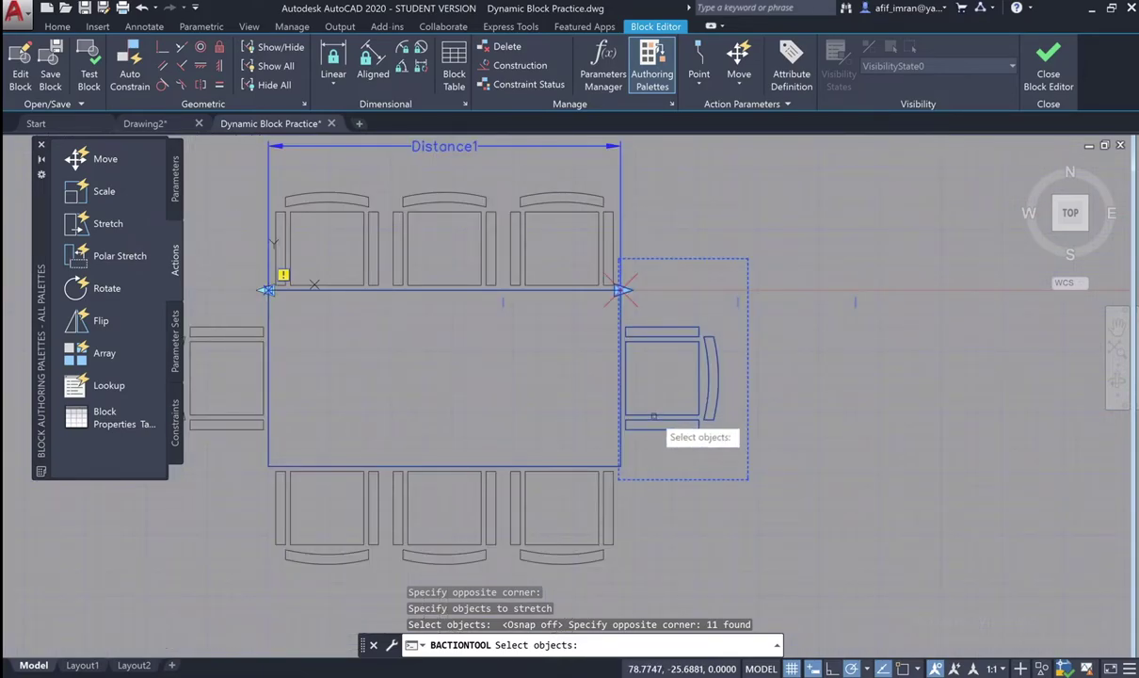
pyautogui.press('Return')
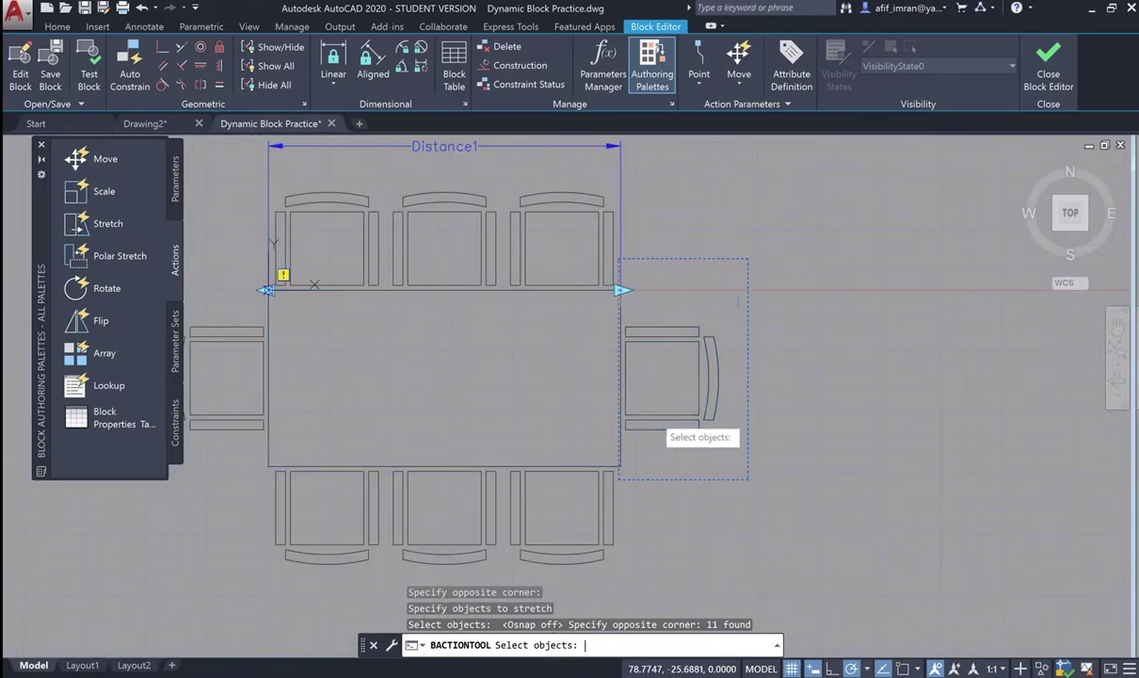
pyautogui.scroll(-2, 596, 456)
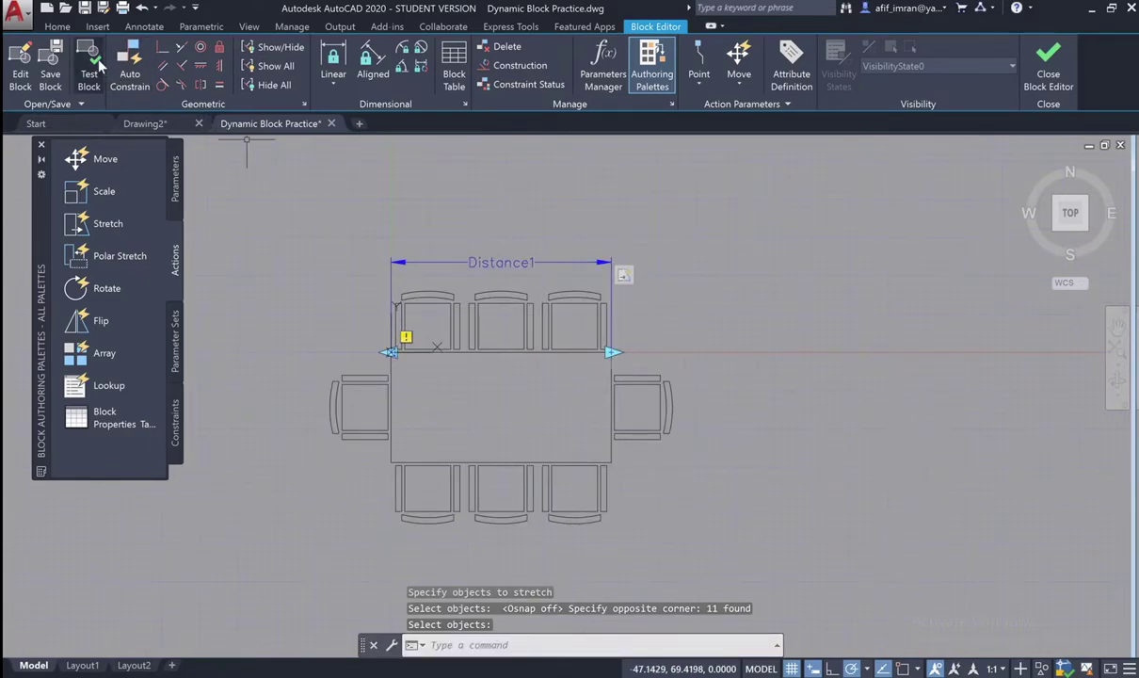
pyautogui.click(97, 61)
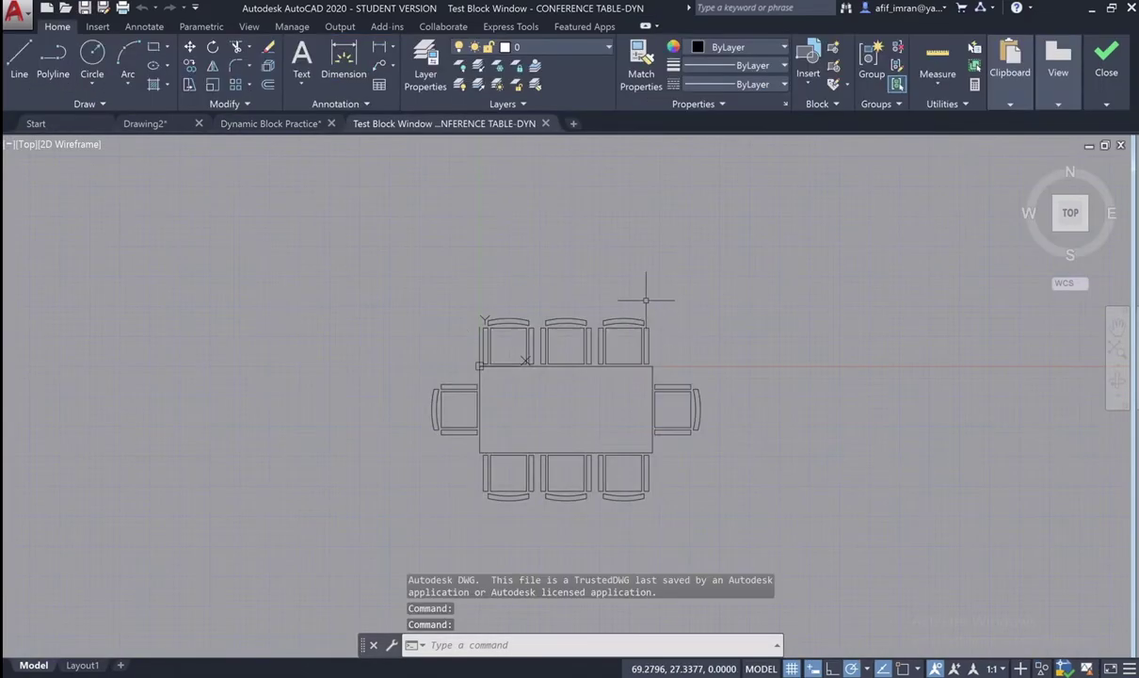
pyautogui.click(664, 400)
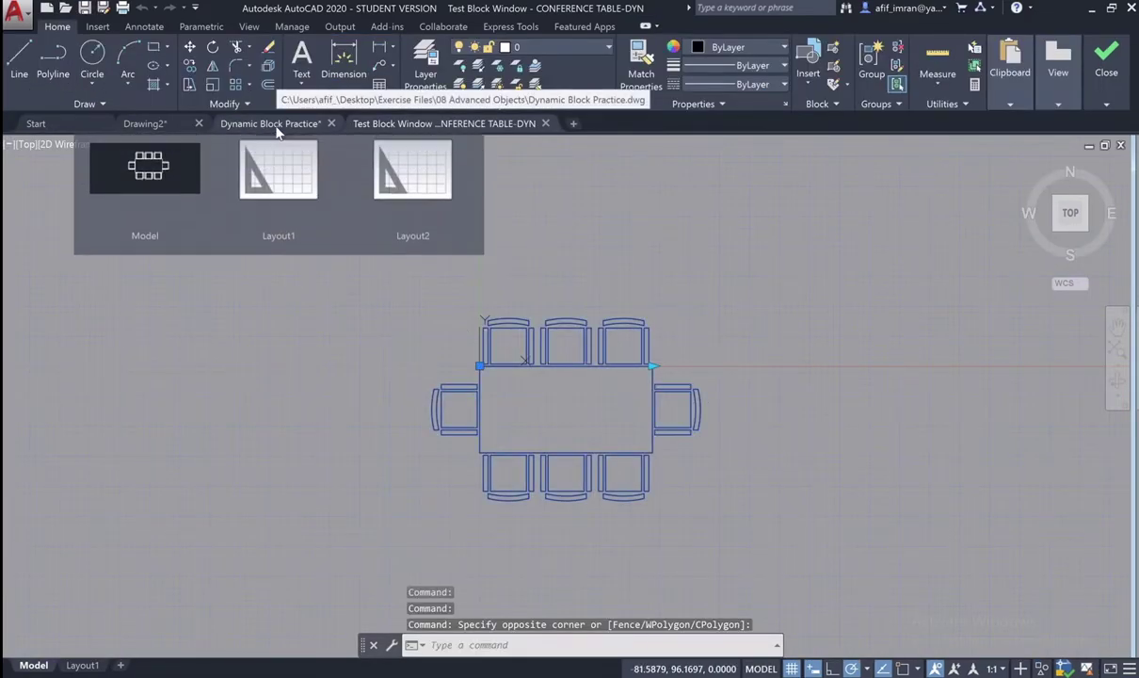
pyautogui.click(652, 365)
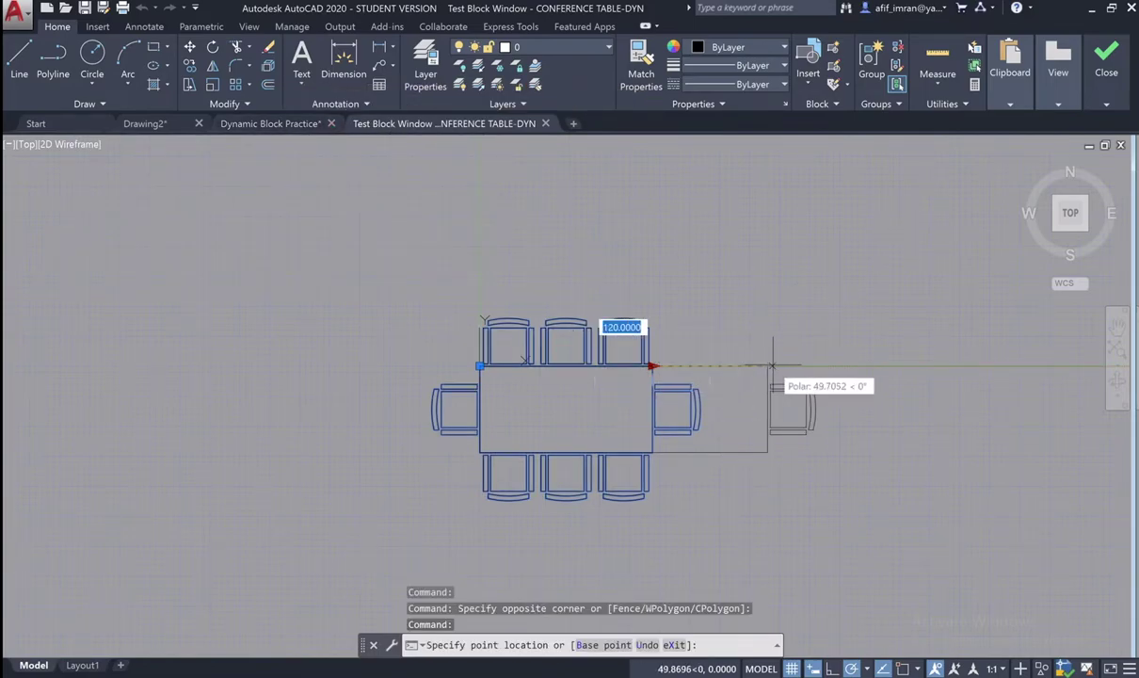
pyautogui.press('Return')
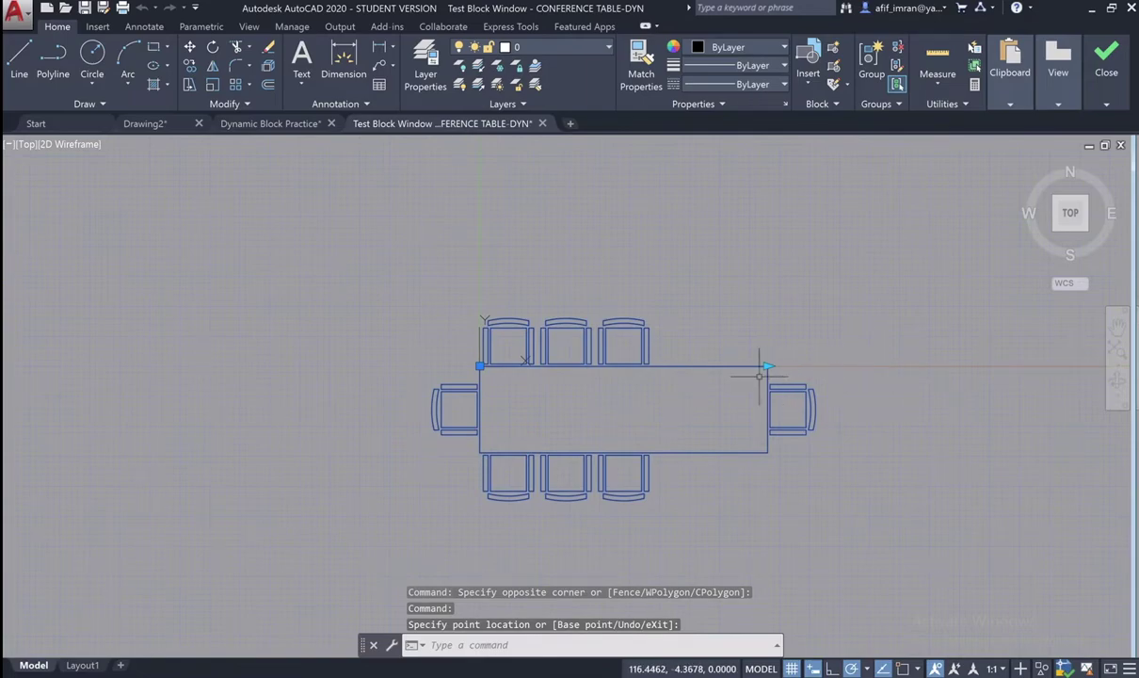
pyautogui.click(767, 366)
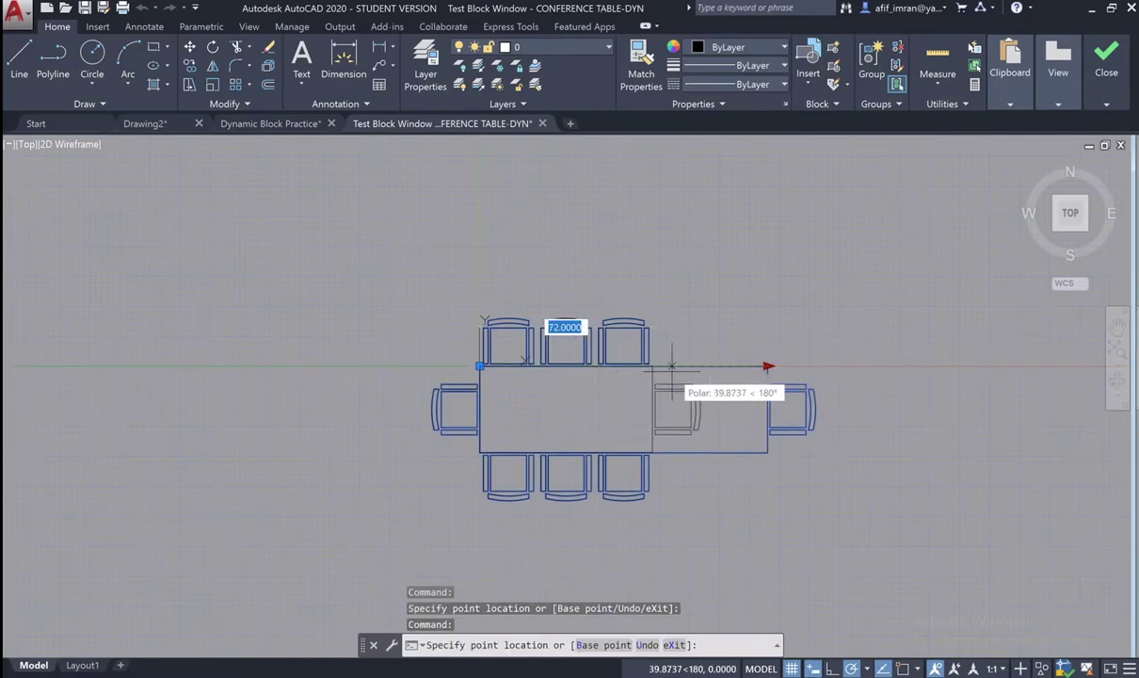
pyautogui.press('Return')
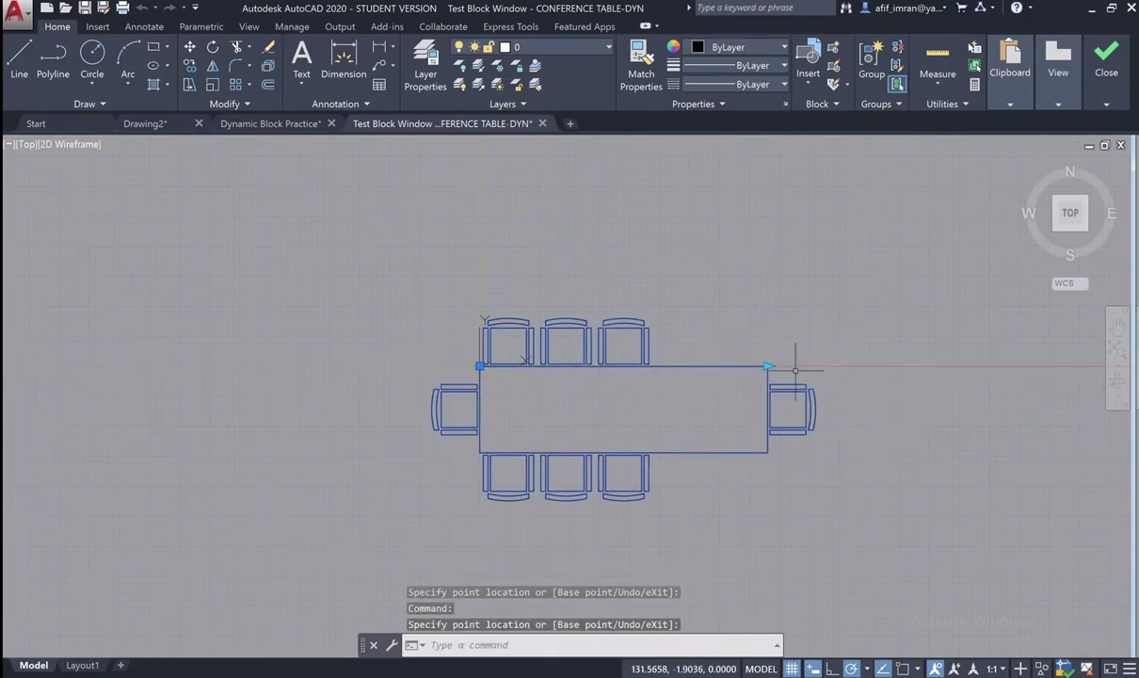
pyautogui.click(767, 365)
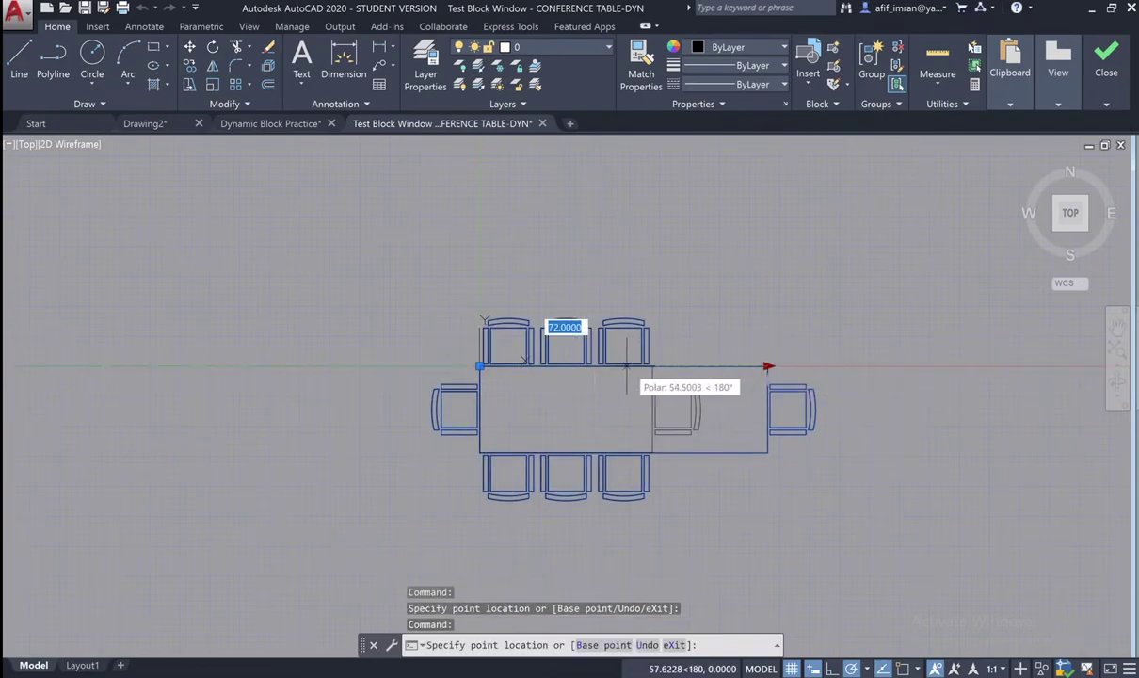
pyautogui.press('Return')
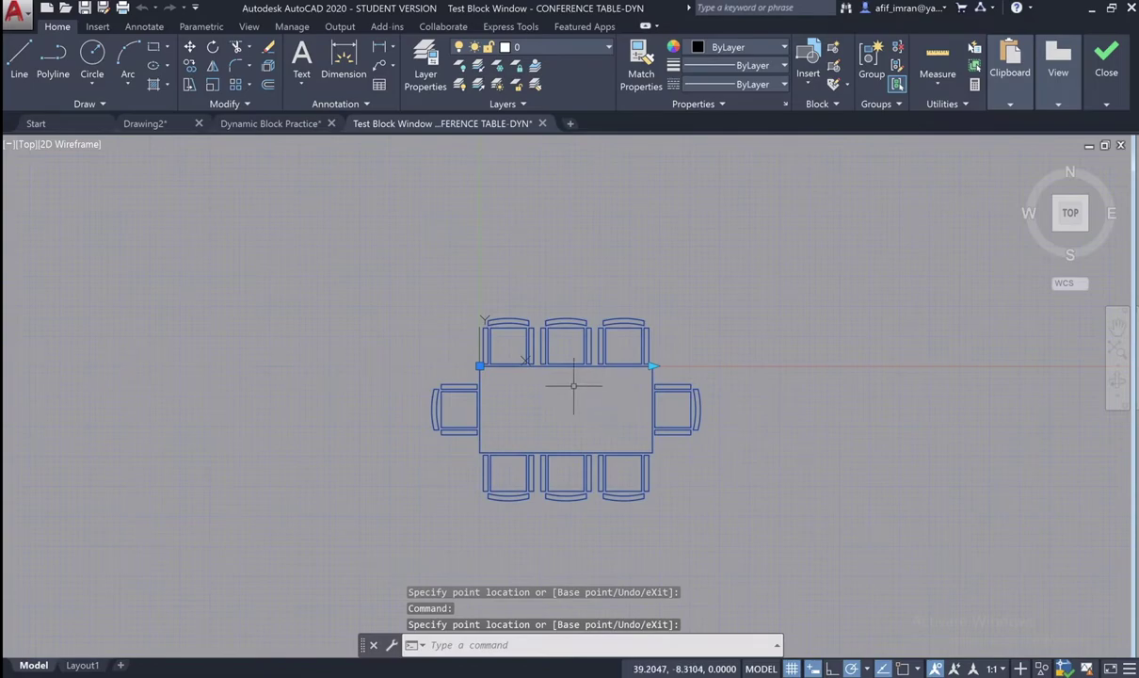
pyautogui.click(542, 123)
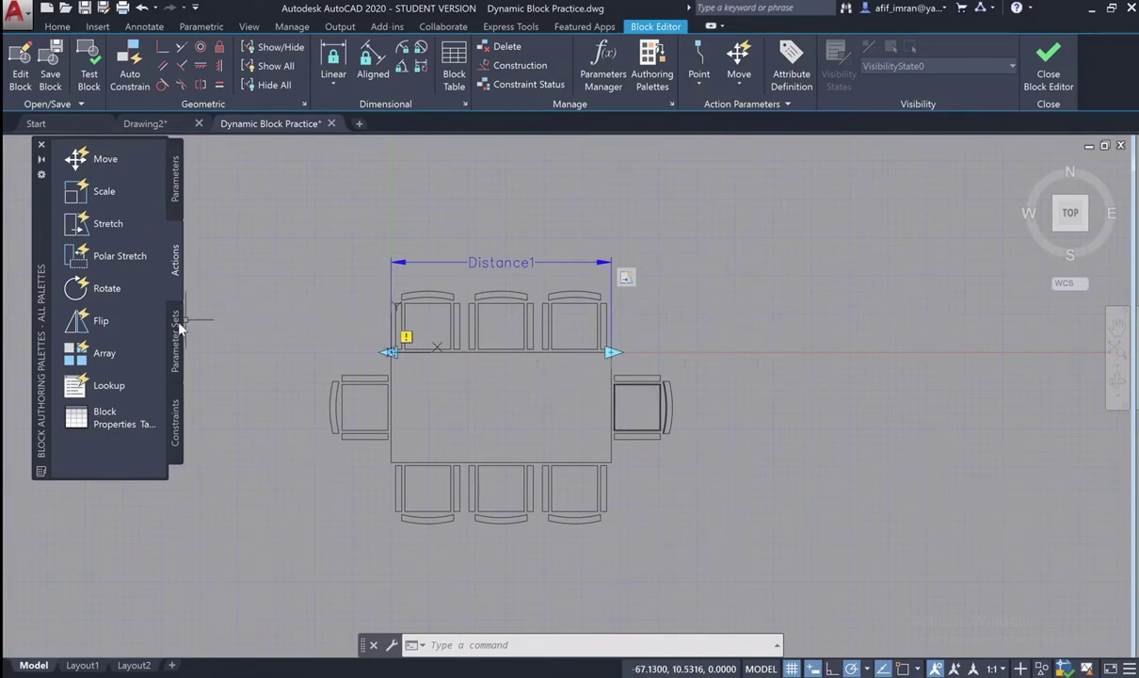
# Add an Array action on Distance1 covering the right top and bottom chairs, with 24-unit column spacing
pyautogui.click(97, 360)
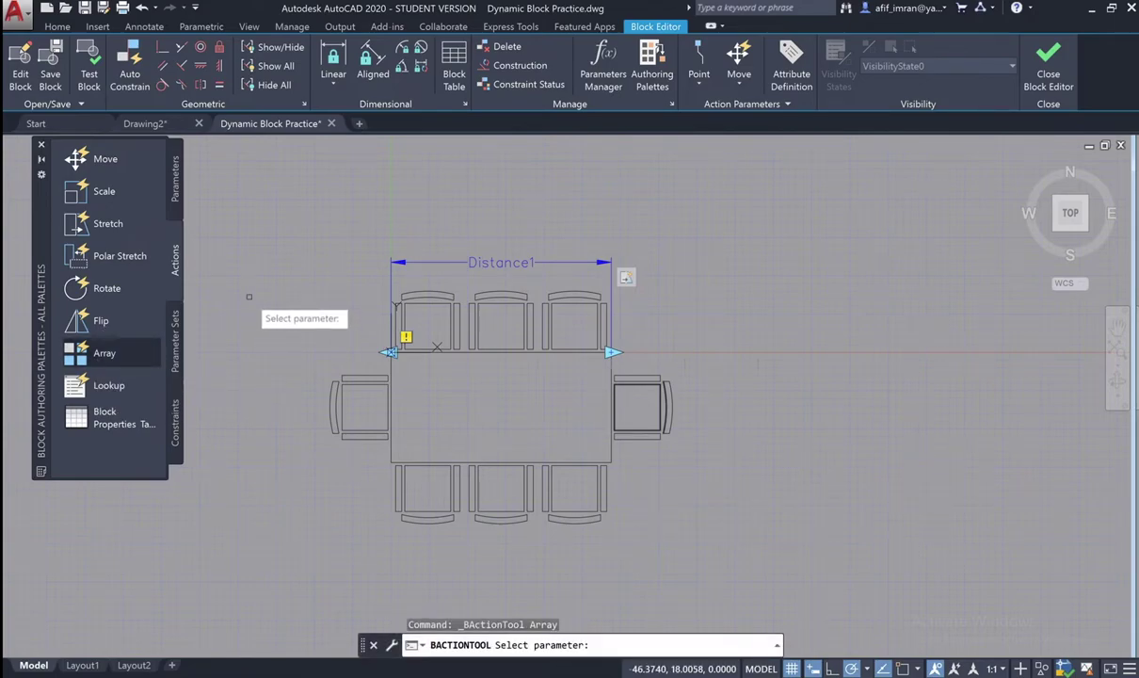
pyautogui.click(457, 263)
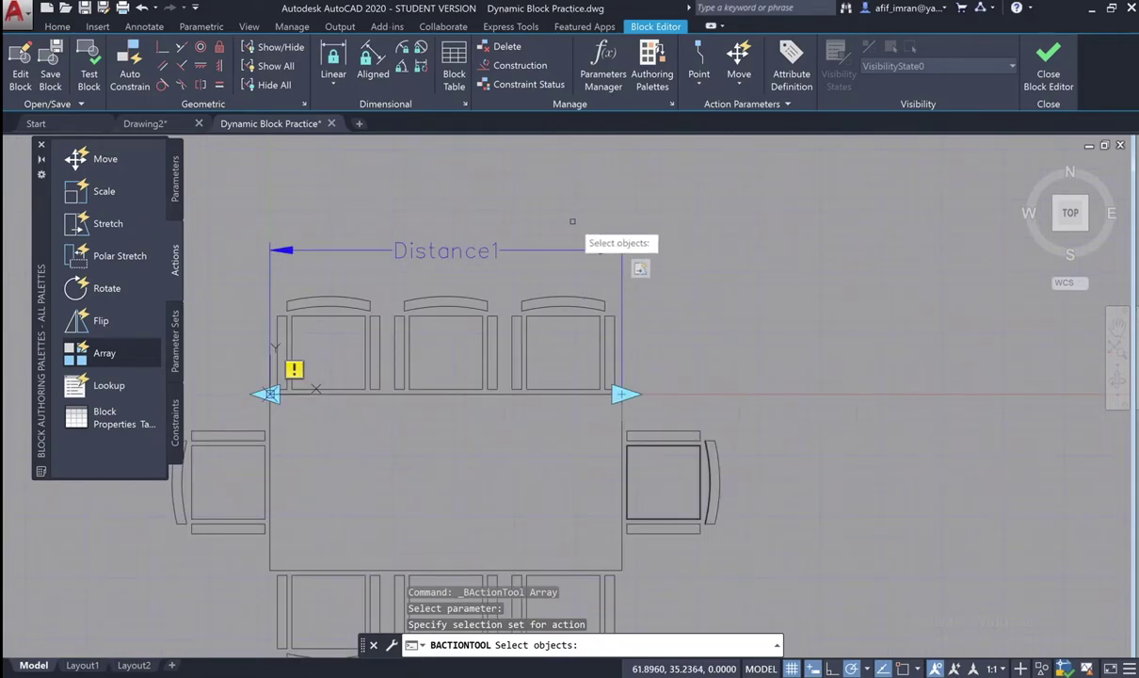
pyautogui.moveTo(594, 281); pyautogui.dragTo(507, 294, button='middle')
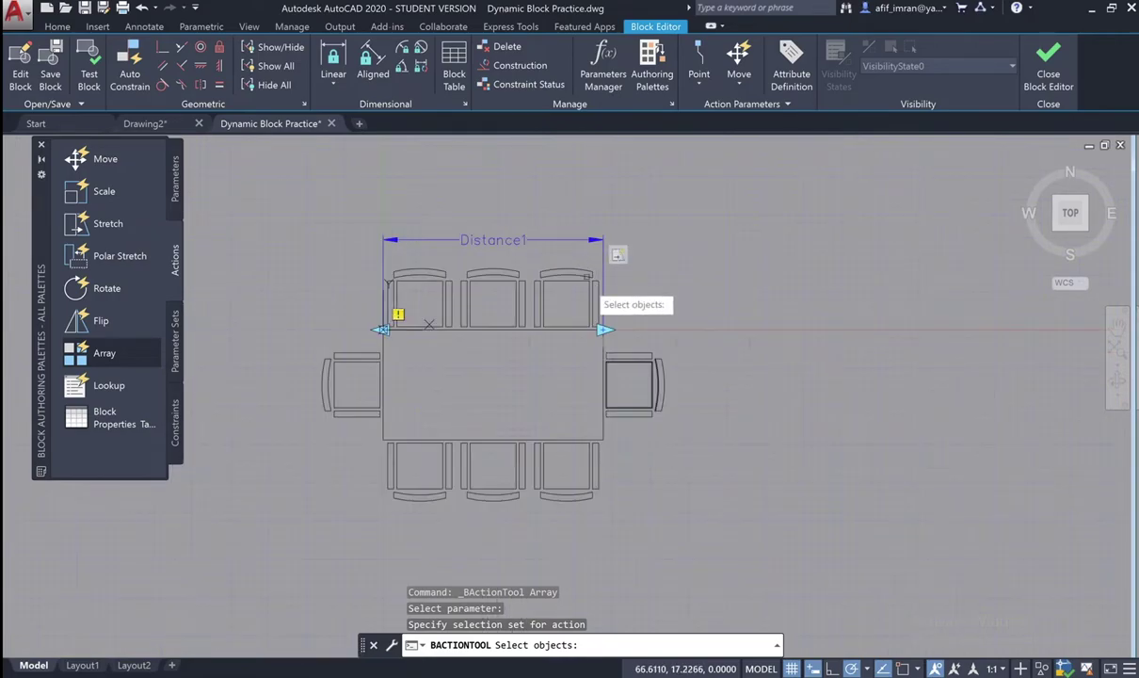
pyautogui.click(458, 268)
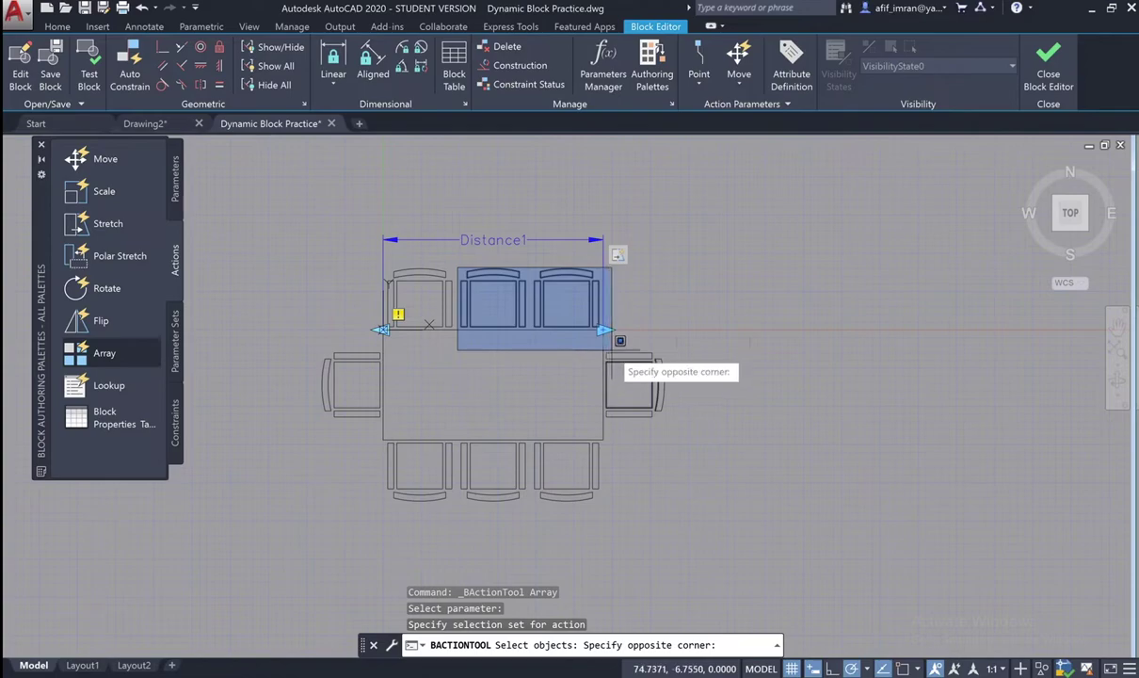
pyautogui.click(622, 339)
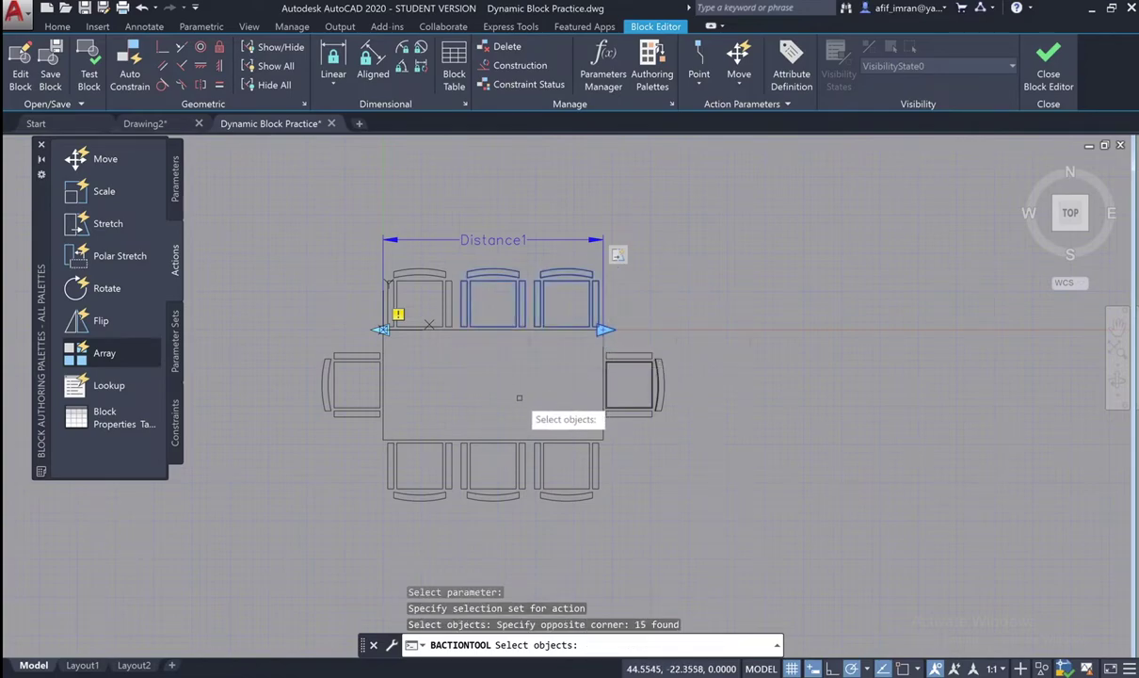
pyautogui.click(455, 430)
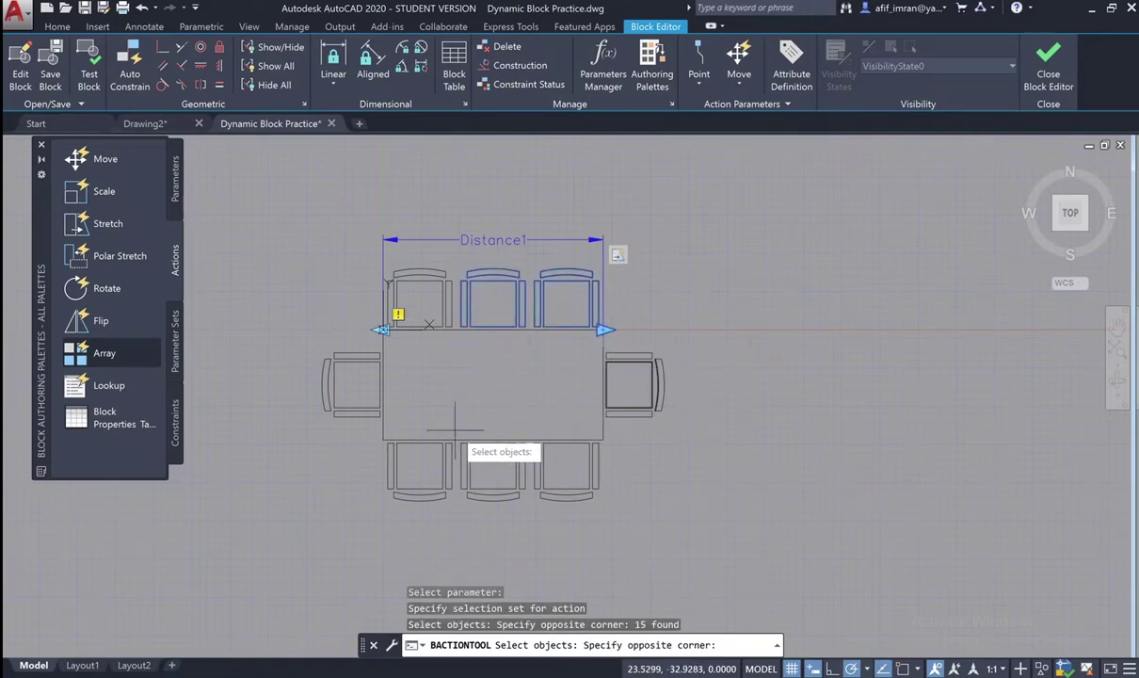
pyautogui.click(647, 502)
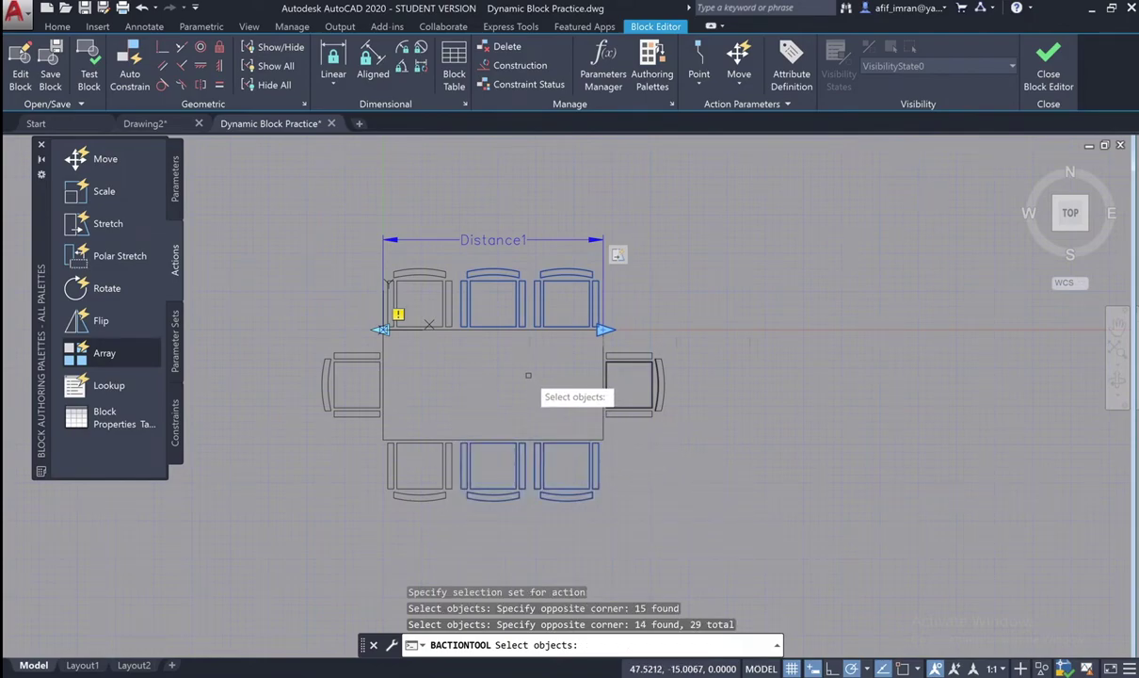
pyautogui.press('Return')
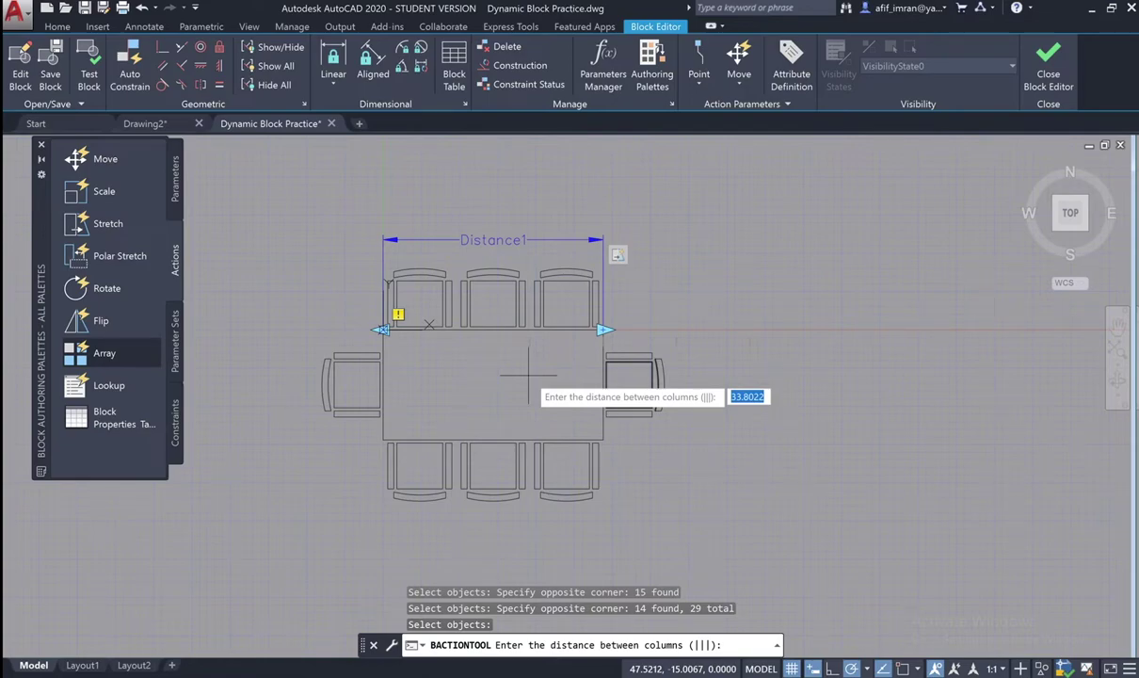
pyautogui.write('24')
pyautogui.press('Return')
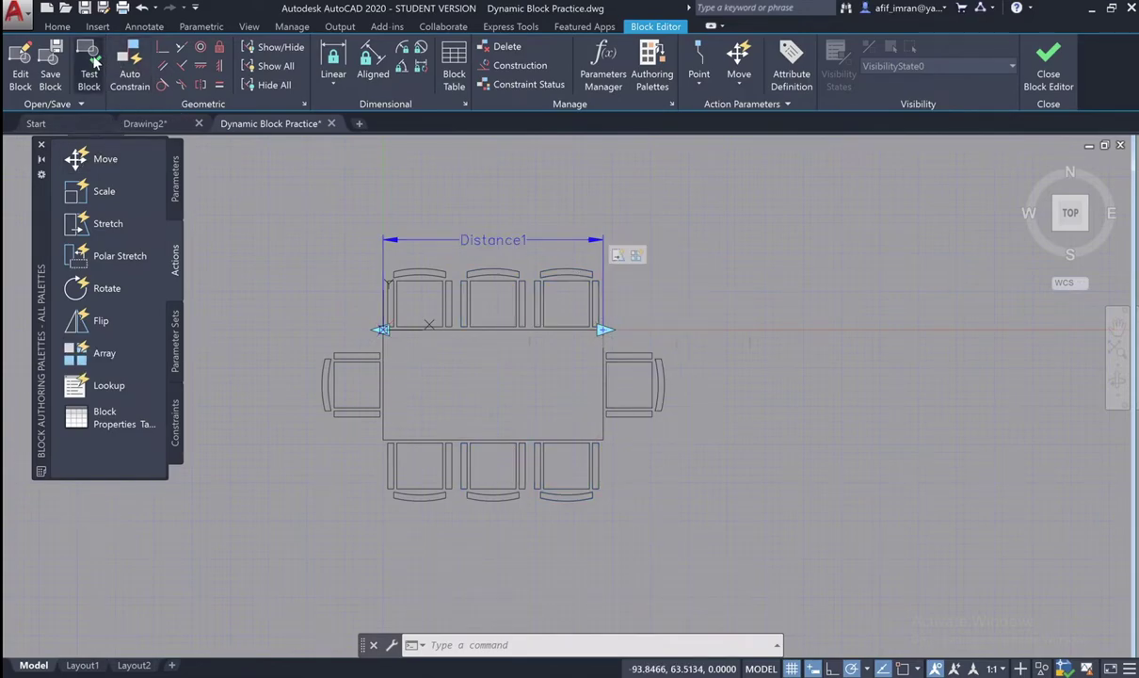
pyautogui.click(92, 59)
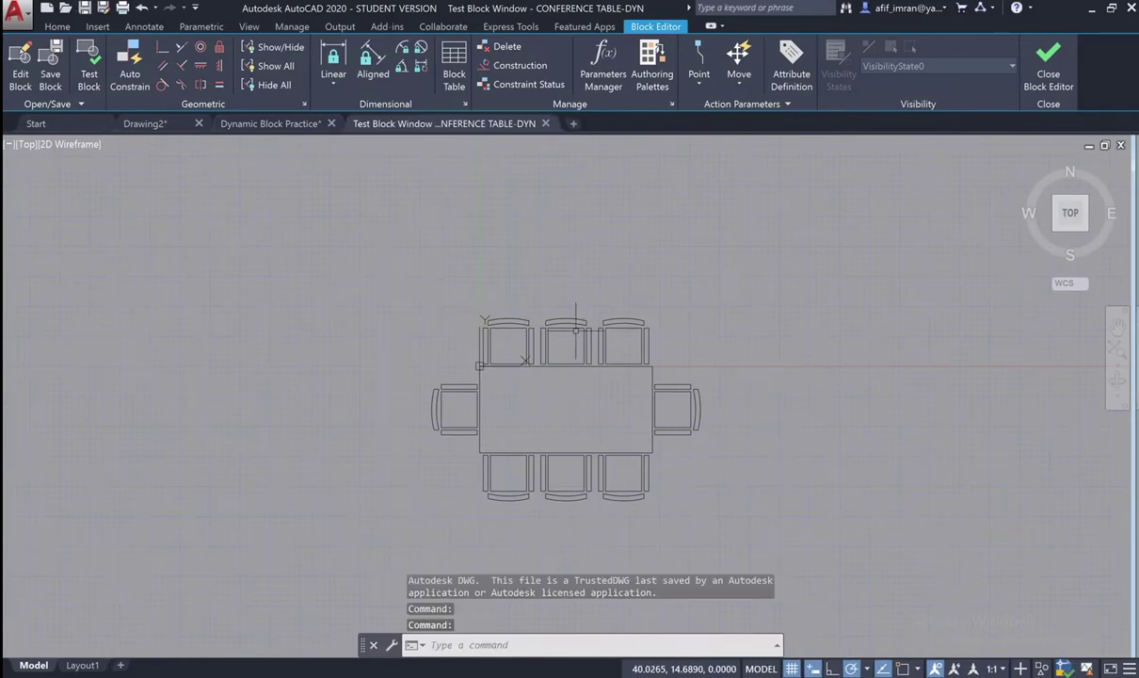
pyautogui.click(734, 430)
pyautogui.click(628, 436)
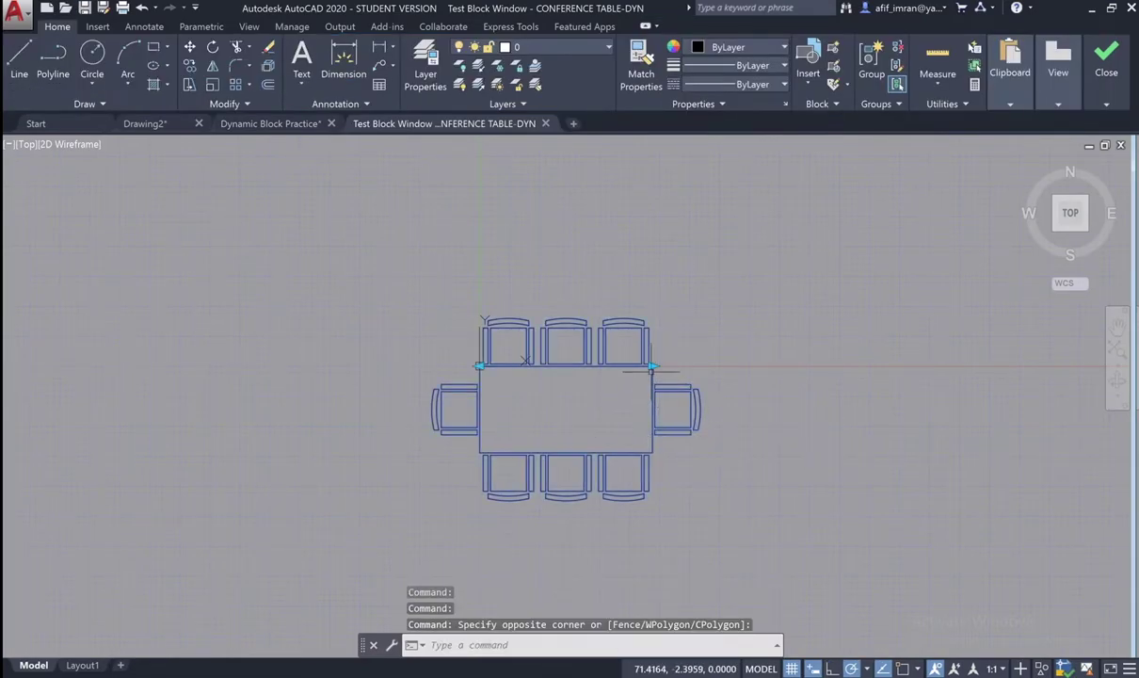
pyautogui.click(652, 366)
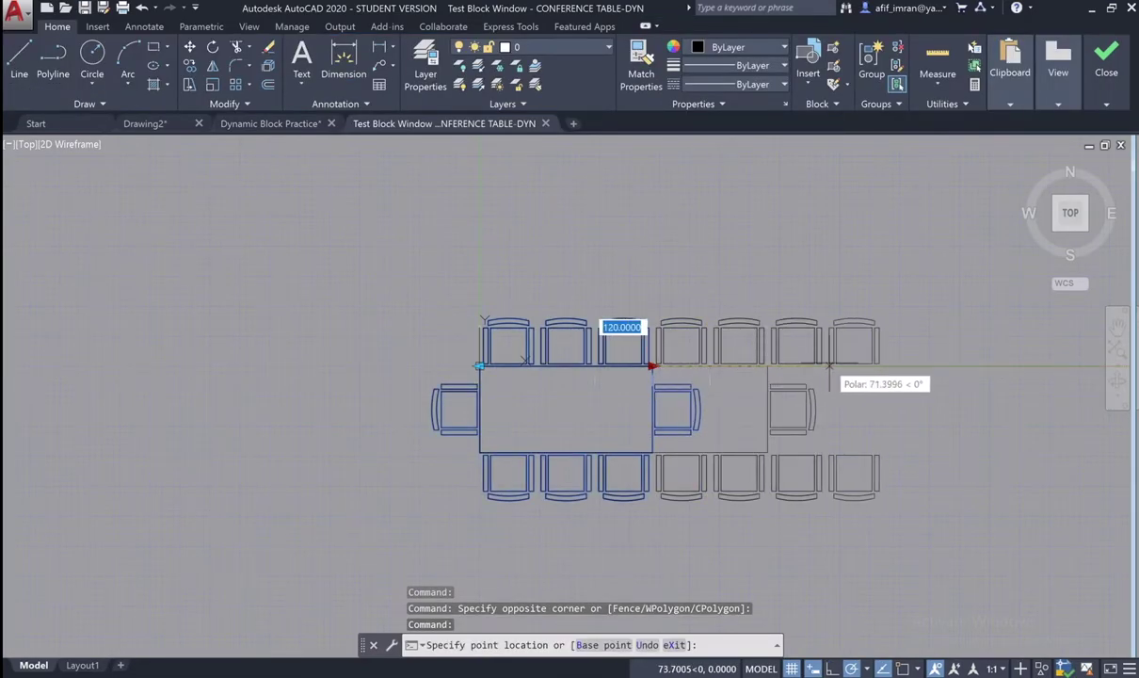
pyautogui.click(890, 364)
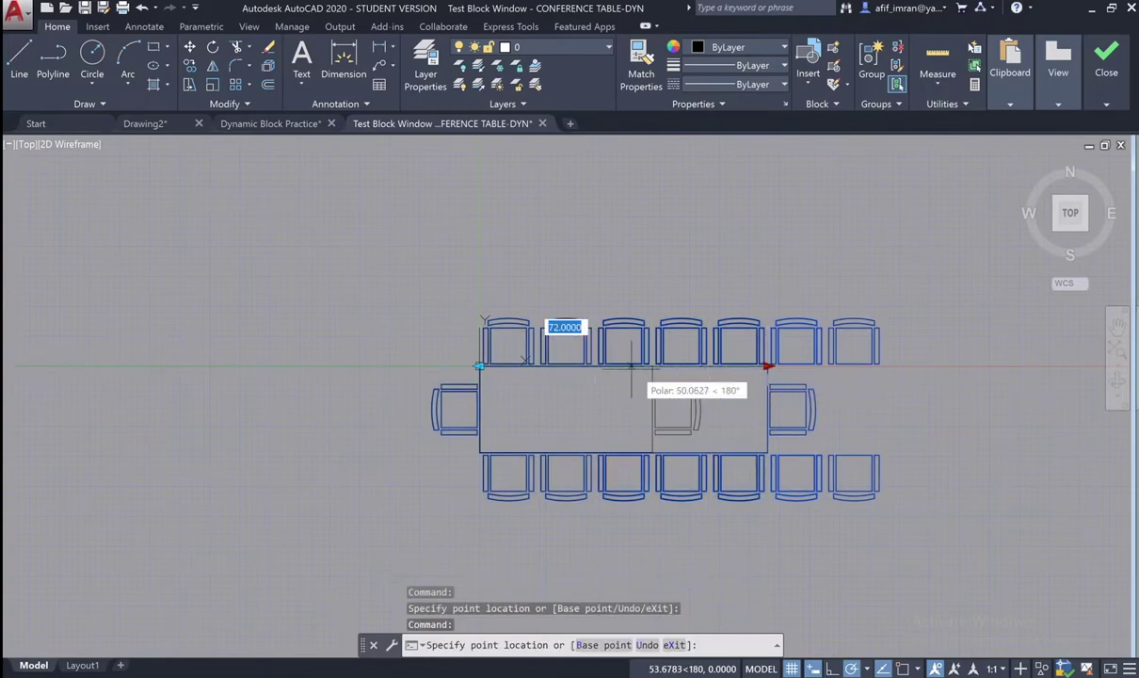
pyautogui.click(595, 366)
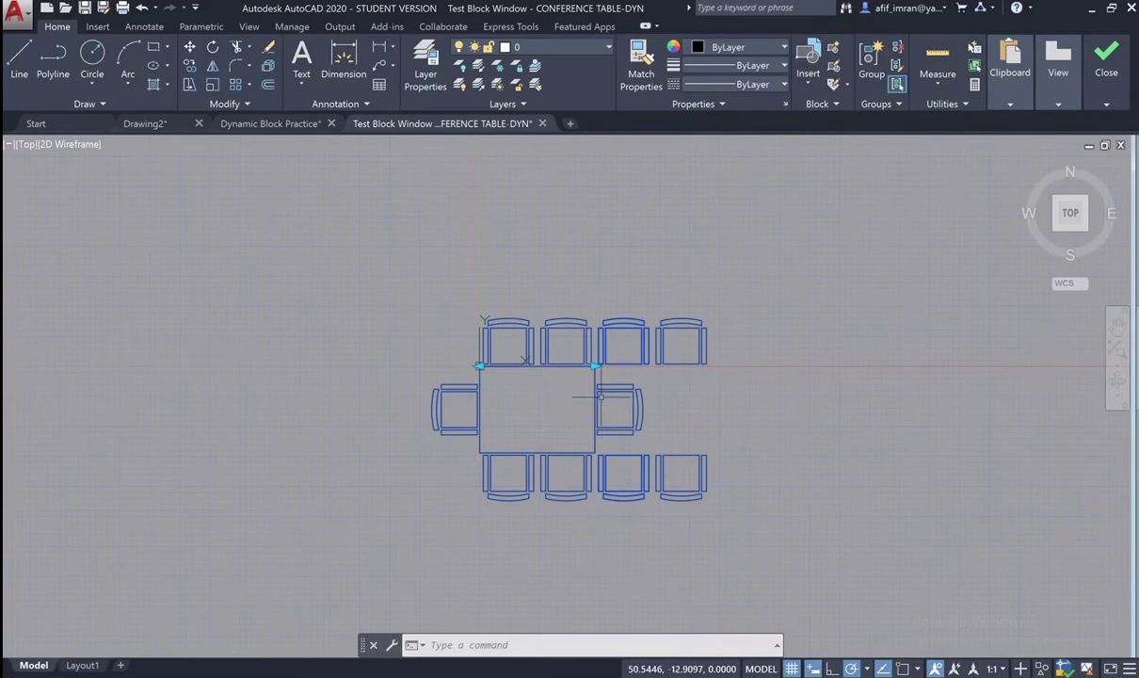
pyautogui.click(543, 123)
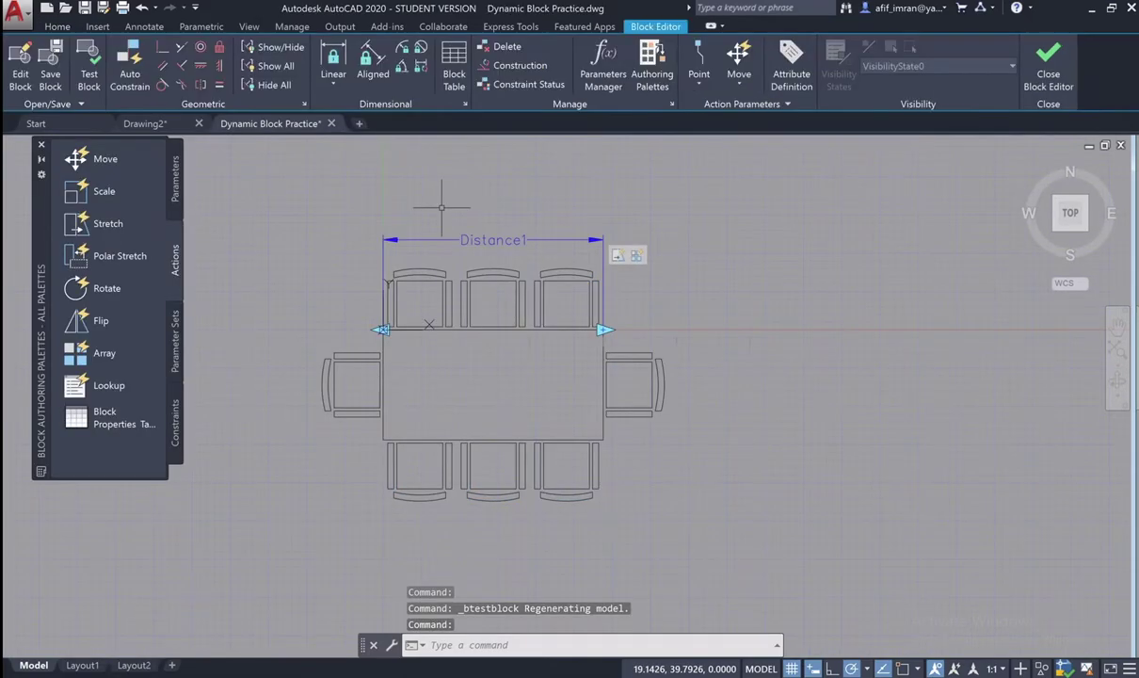
# Delete the array action and erase the two right-hand top chairs
pyautogui.rightClick(639, 255)
pyautogui.click(672, 262)
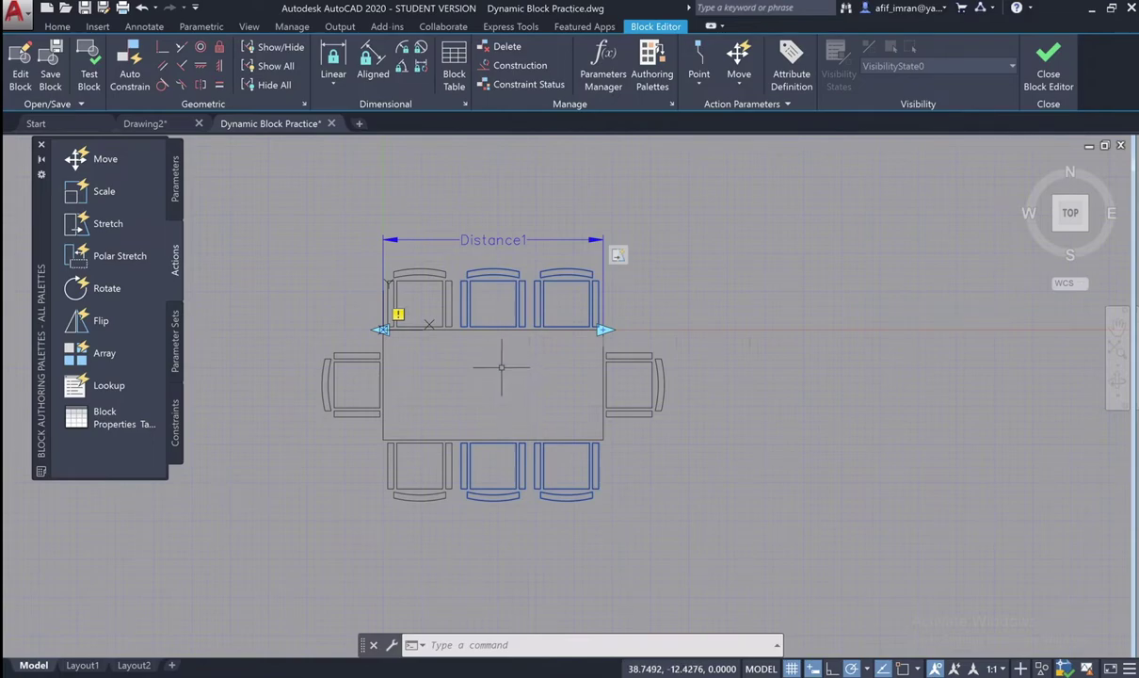
pyautogui.click(503, 381)
pyautogui.click(479, 363)
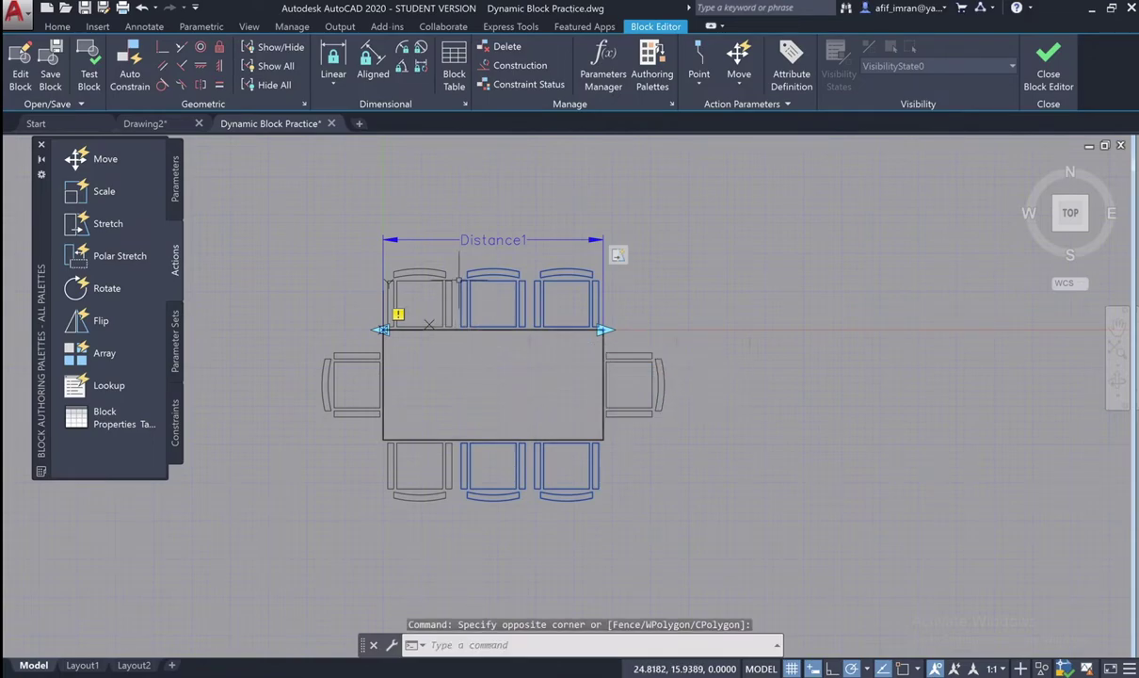
pyautogui.click(458, 270)
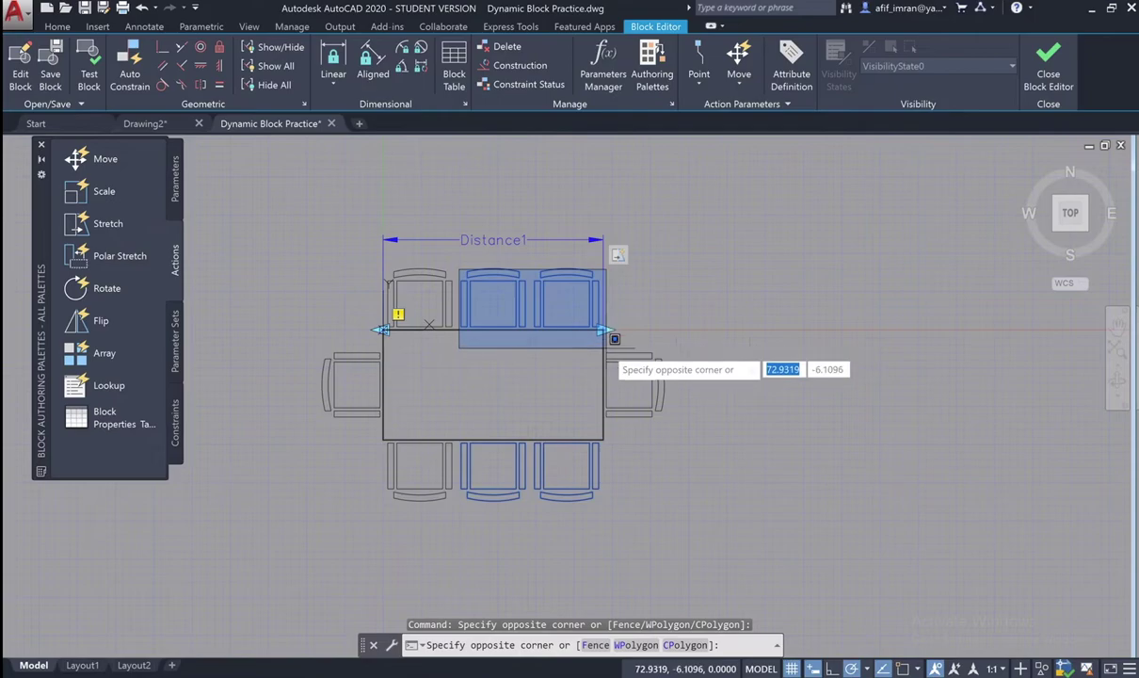
pyautogui.click(608, 335)
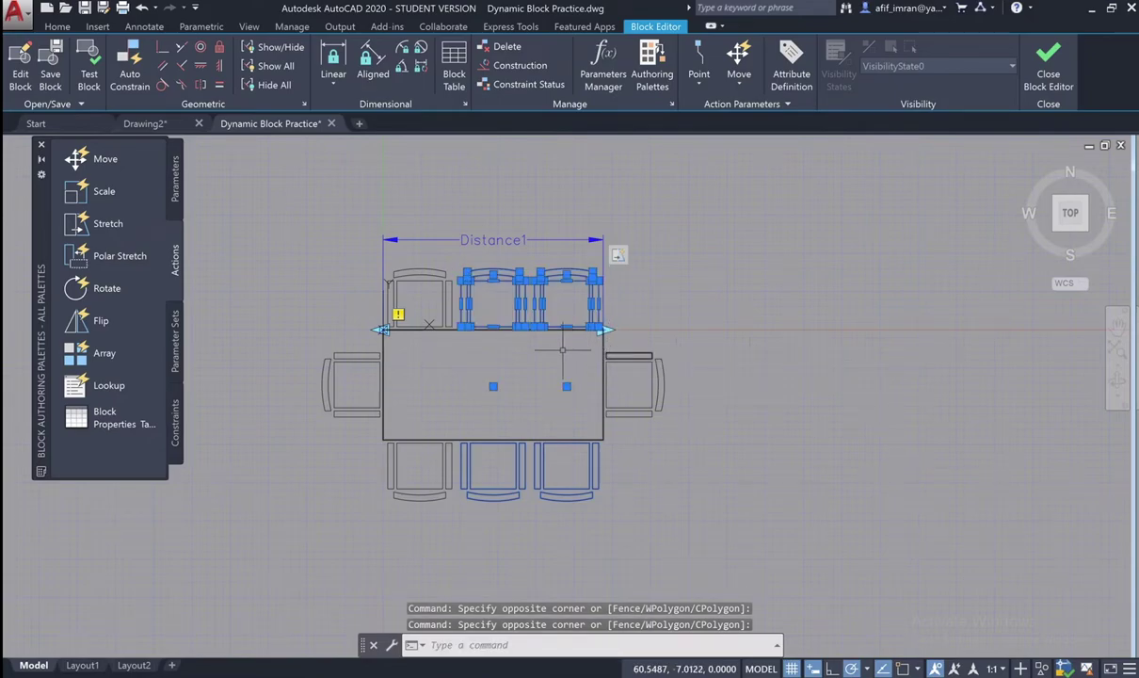
pyautogui.write('e')
pyautogui.press('Return')
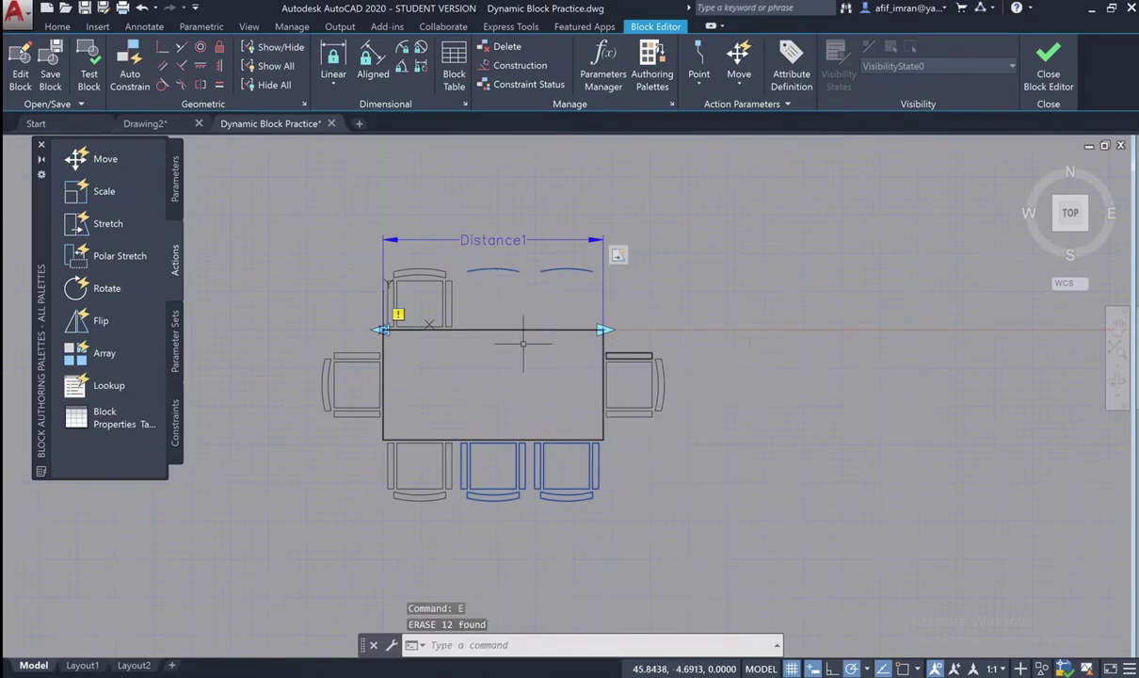
# Erase the two leftover chair-back arcs along the top edge
pyautogui.click(462, 256)
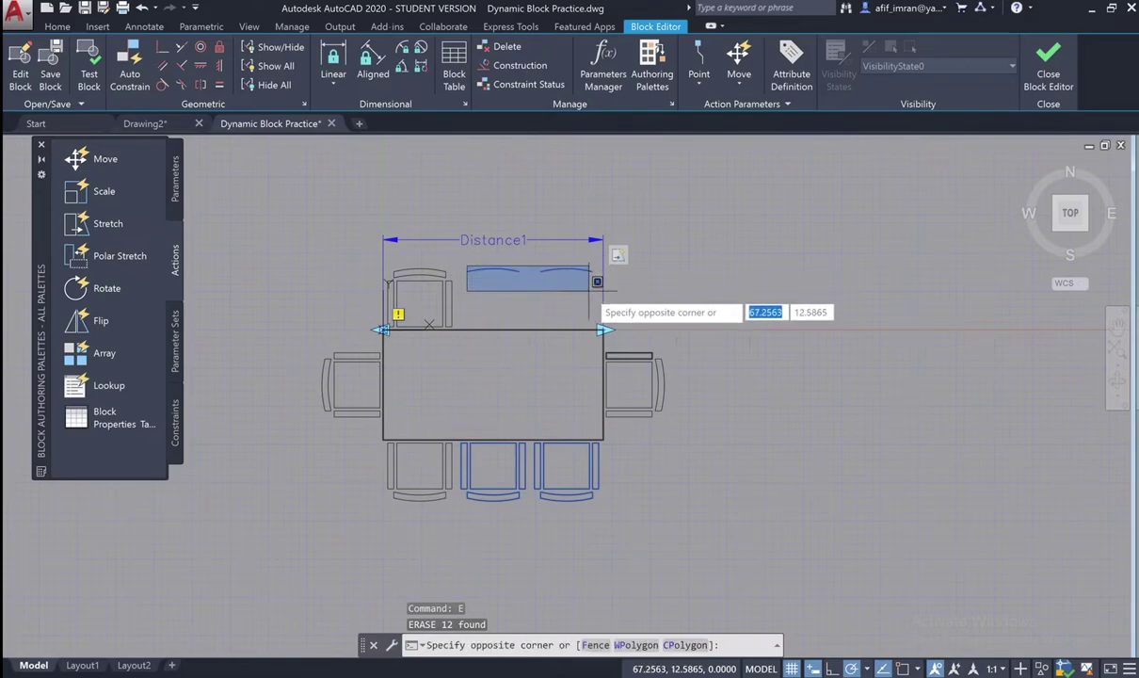
pyautogui.click(582, 309)
pyautogui.click(591, 264)
pyautogui.click(556, 299)
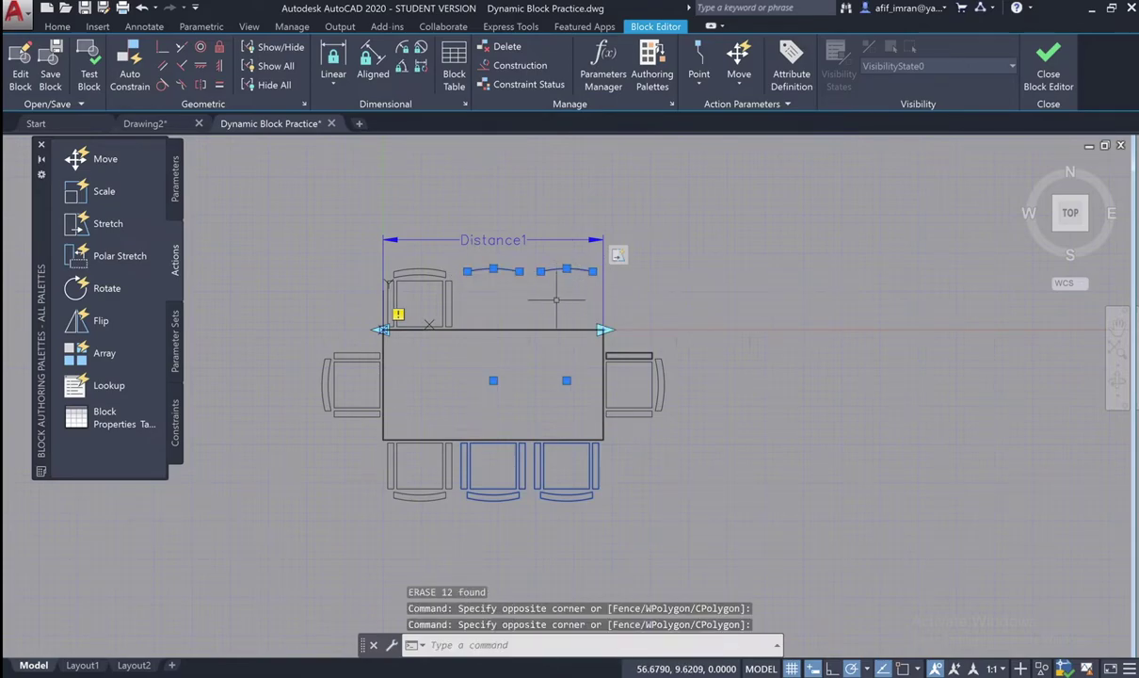
pyautogui.write('e')
pyautogui.press('Return')
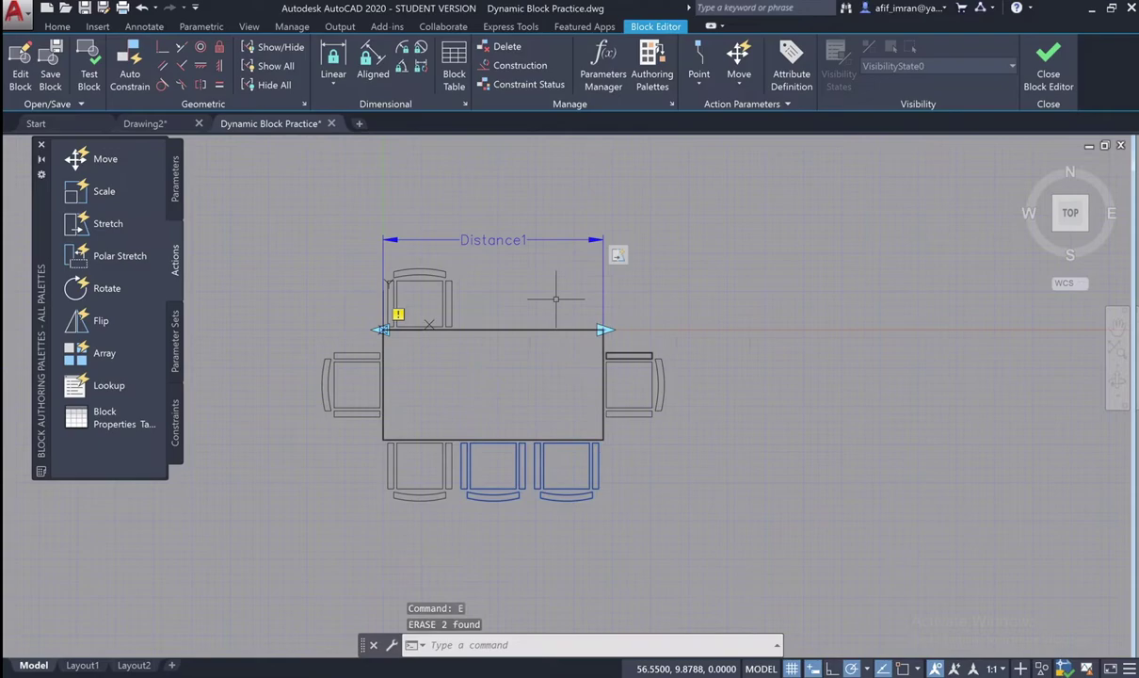
# Erase the two right-hand bottom chairs
pyautogui.scroll(4, 504, 513)
pyautogui.click(418, 279)
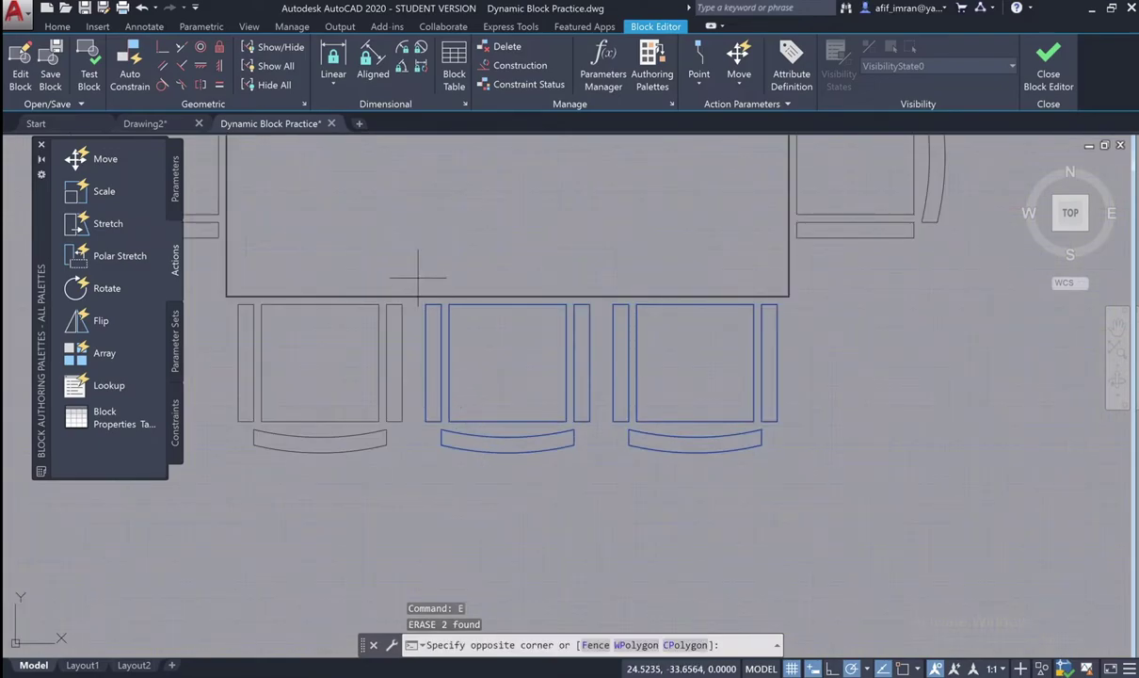
pyautogui.click(803, 480)
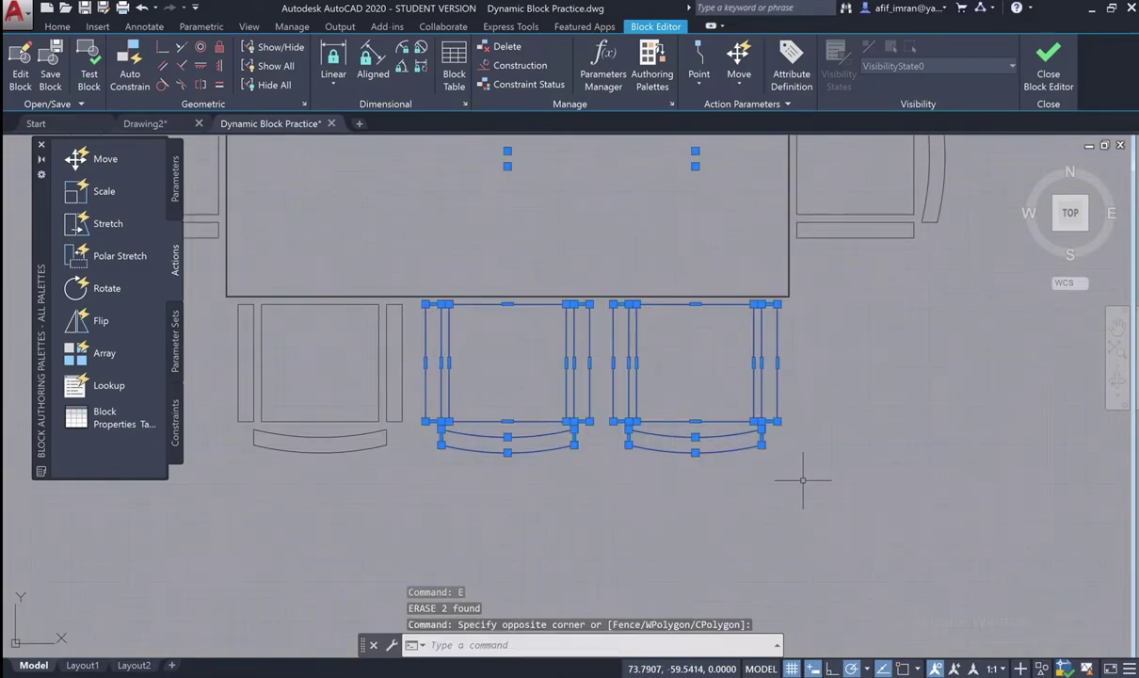
pyautogui.write('e')
pyautogui.press('Return')
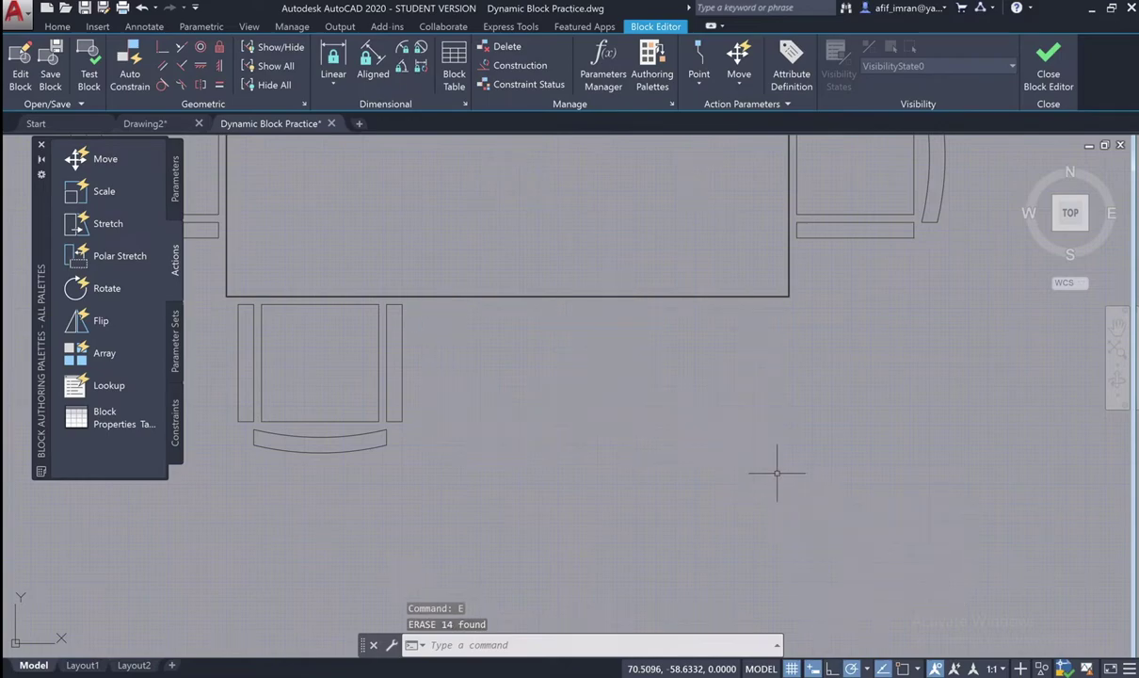
pyautogui.scroll(-3, 635, 414)
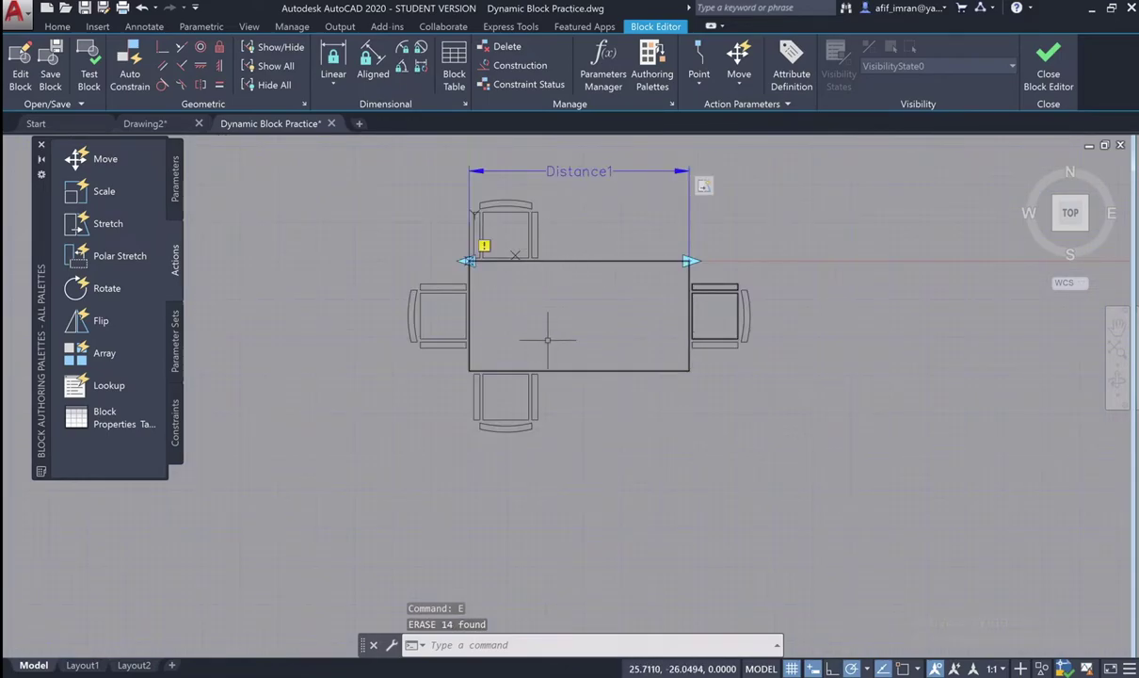
pyautogui.scroll(-2, 487, 433)
pyautogui.scroll(2, 561, 337)
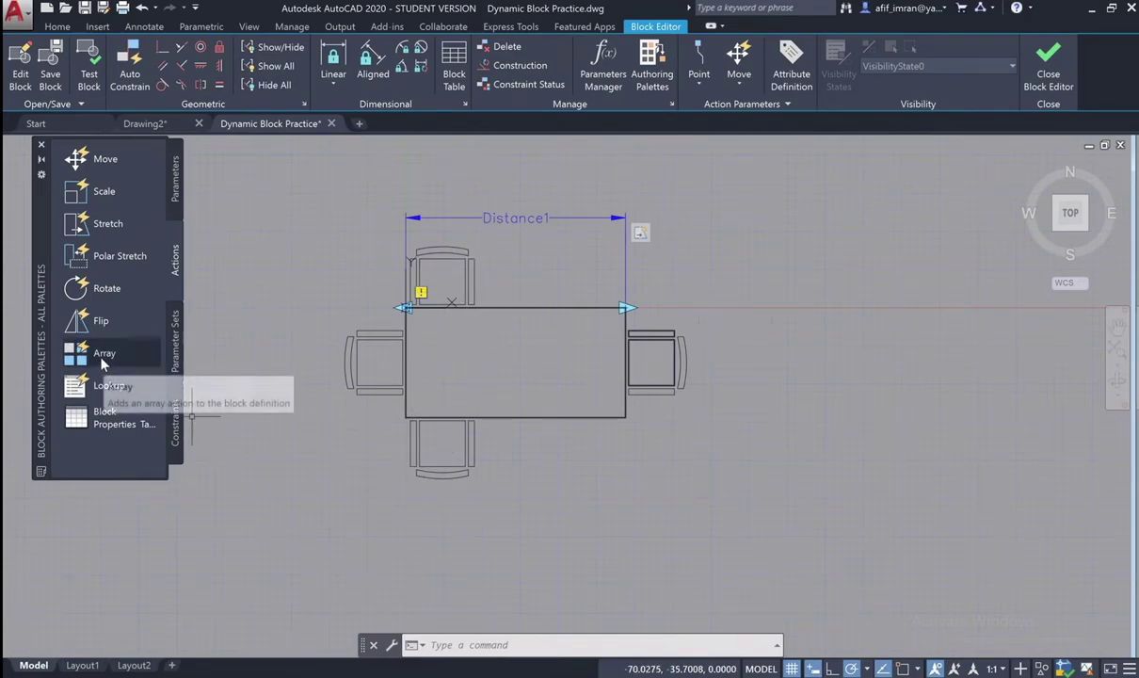
# Add an Array action on Distance1 for the single top and bottom chairs at 24-unit column spacing
pyautogui.click(96, 354)
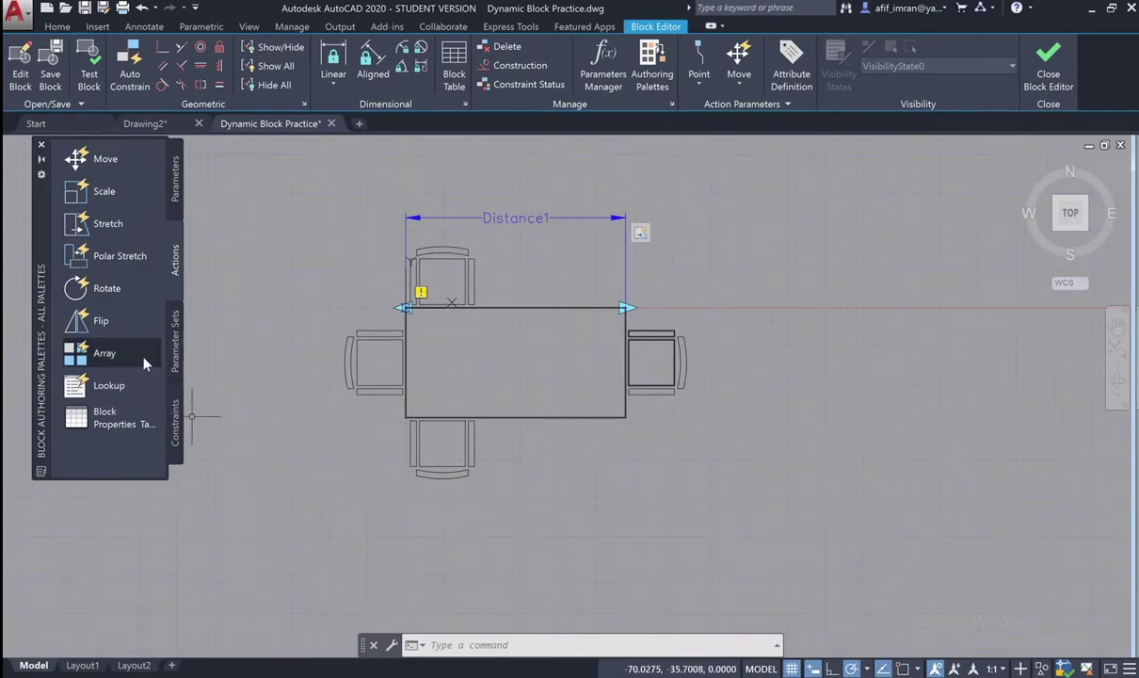
pyautogui.click(465, 217)
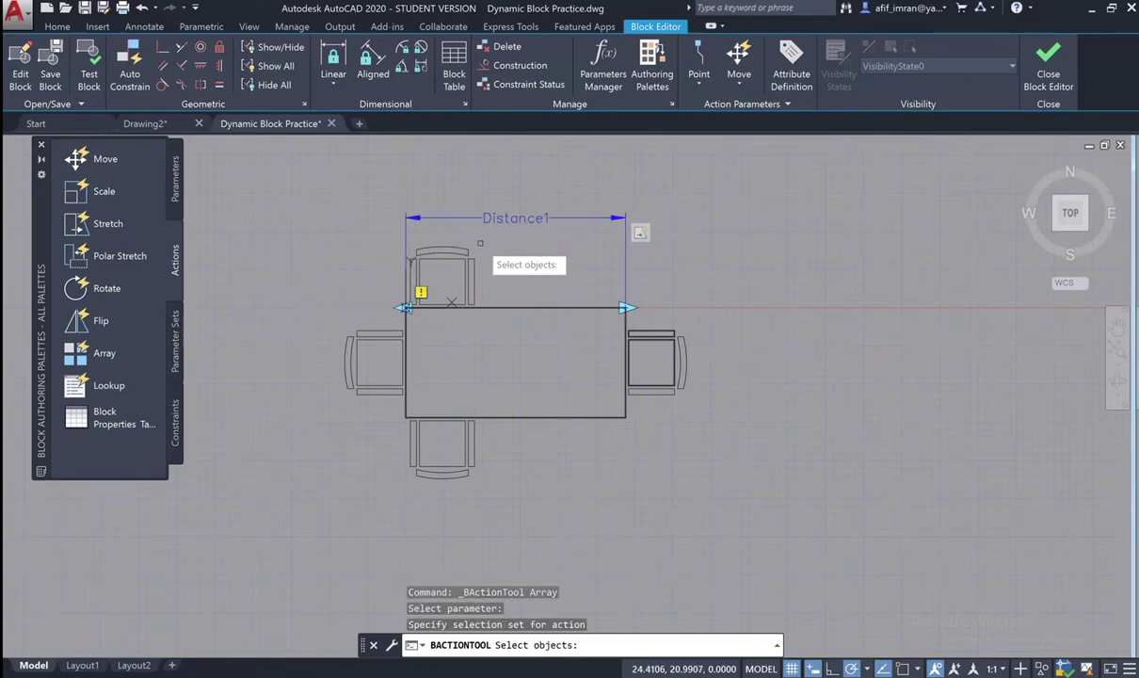
pyautogui.click(371, 237)
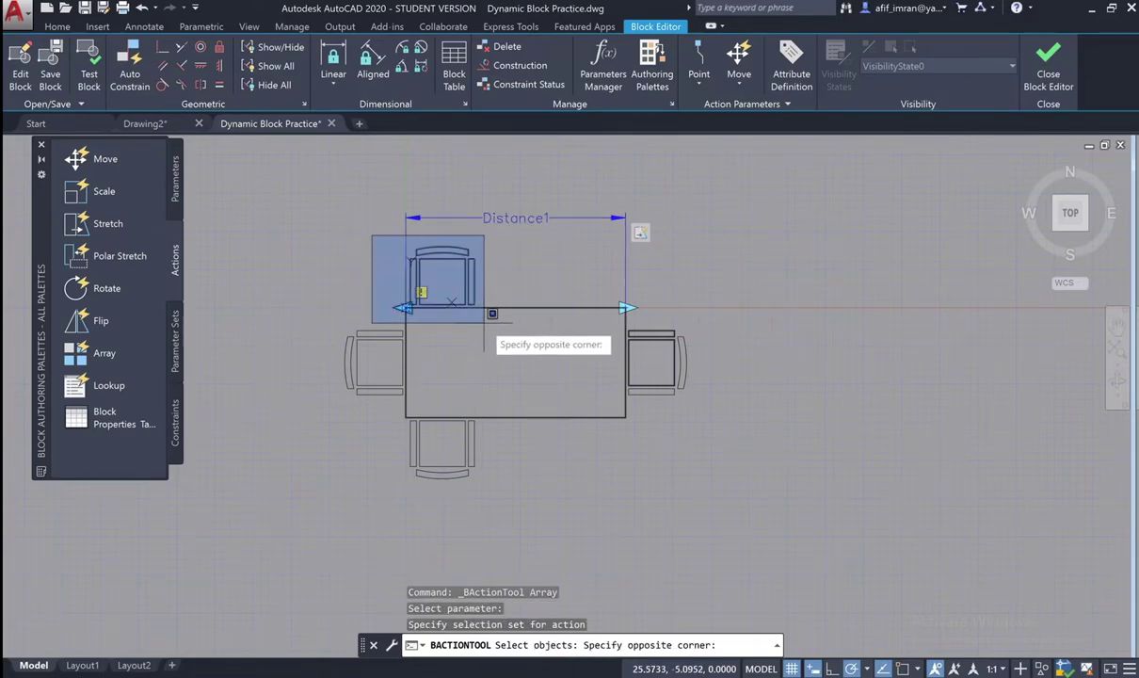
pyautogui.click(484, 323)
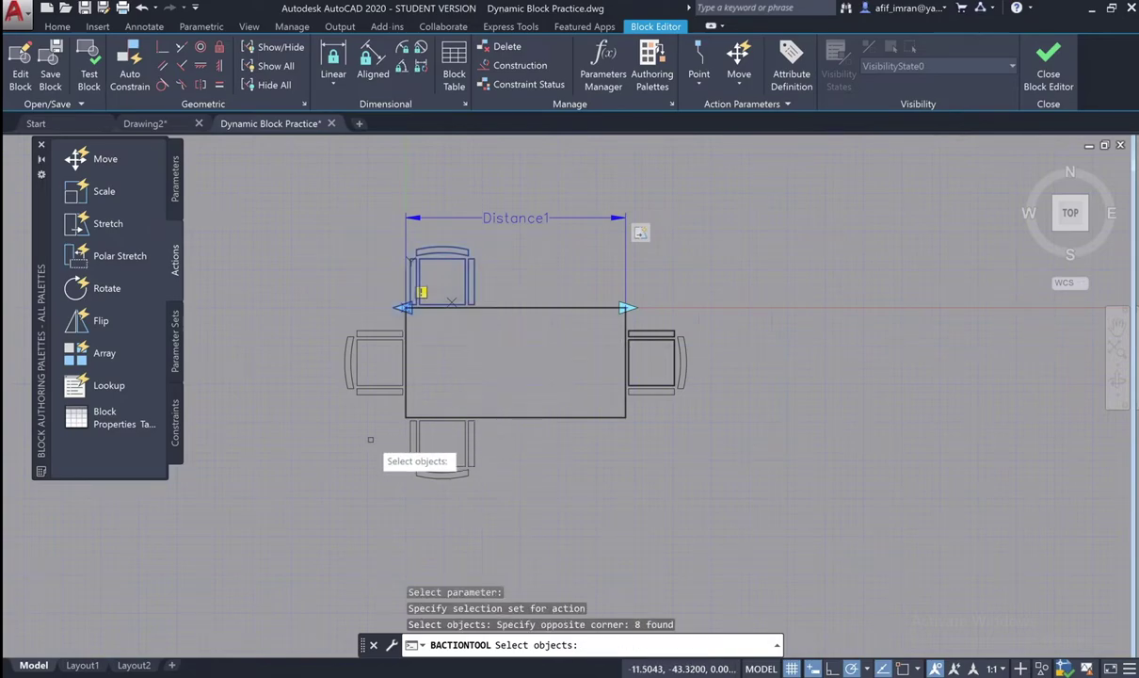
pyautogui.click(355, 391)
pyautogui.click(517, 490)
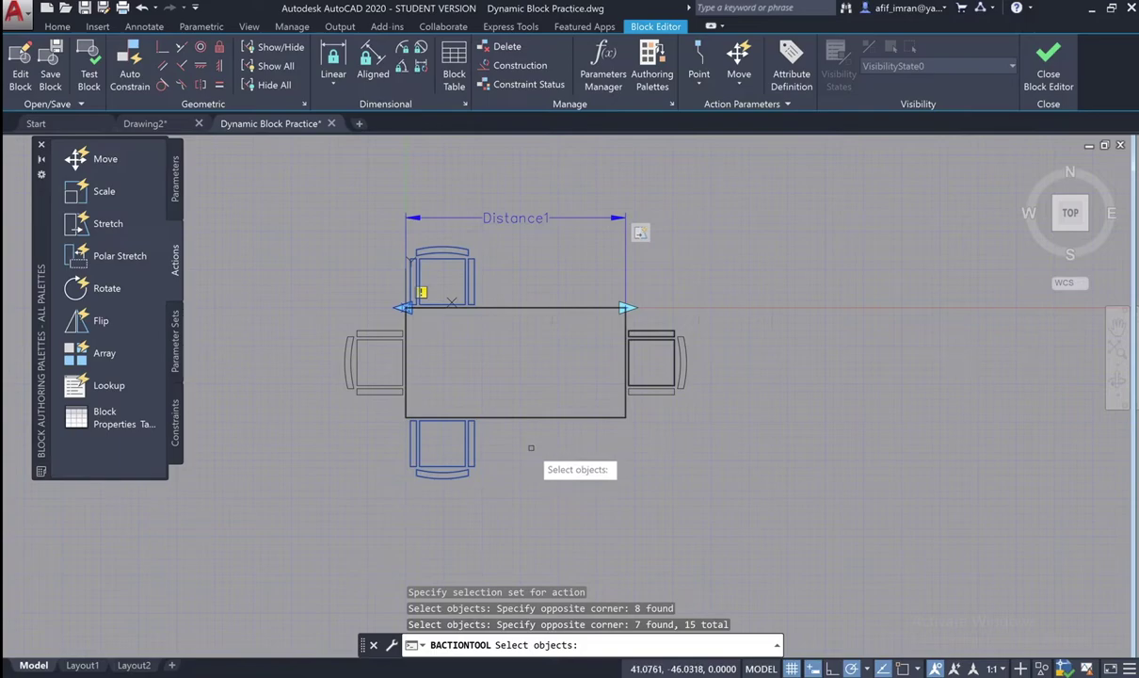
pyautogui.press('Return')
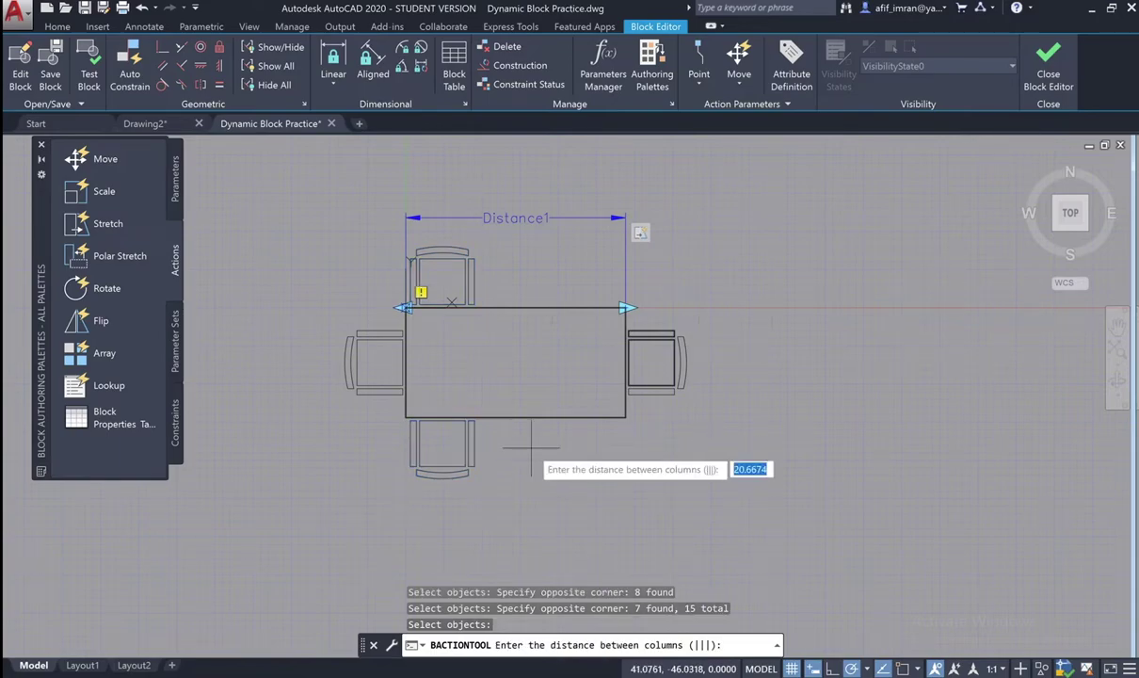
pyautogui.press('Return')
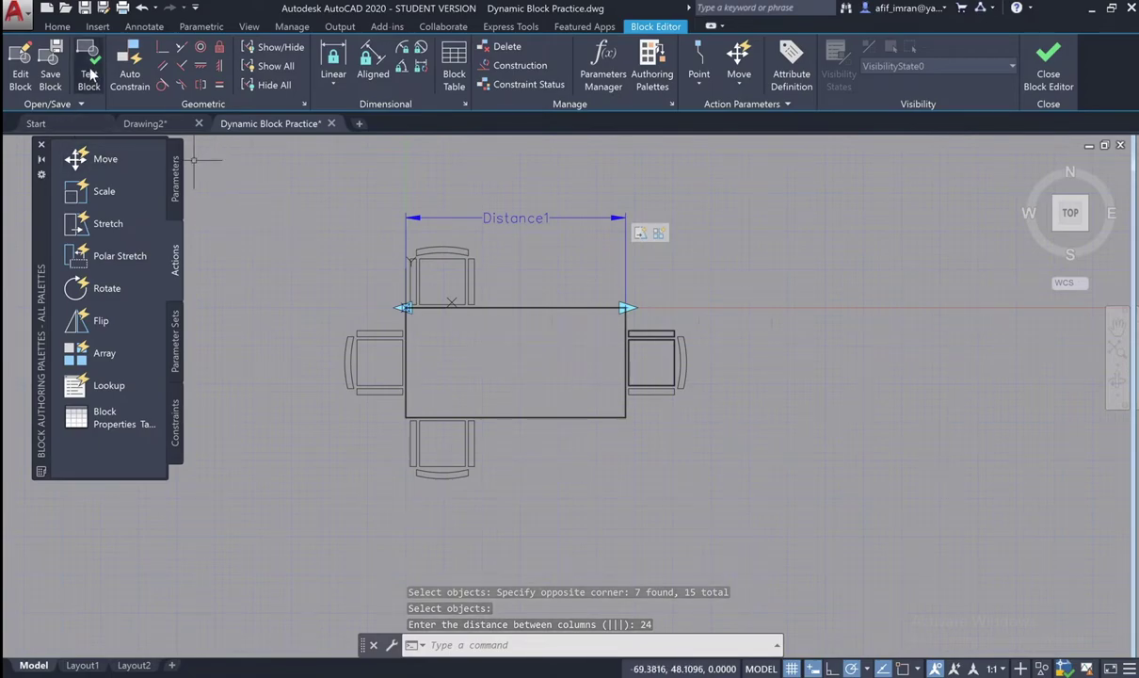
pyautogui.click(89, 76)
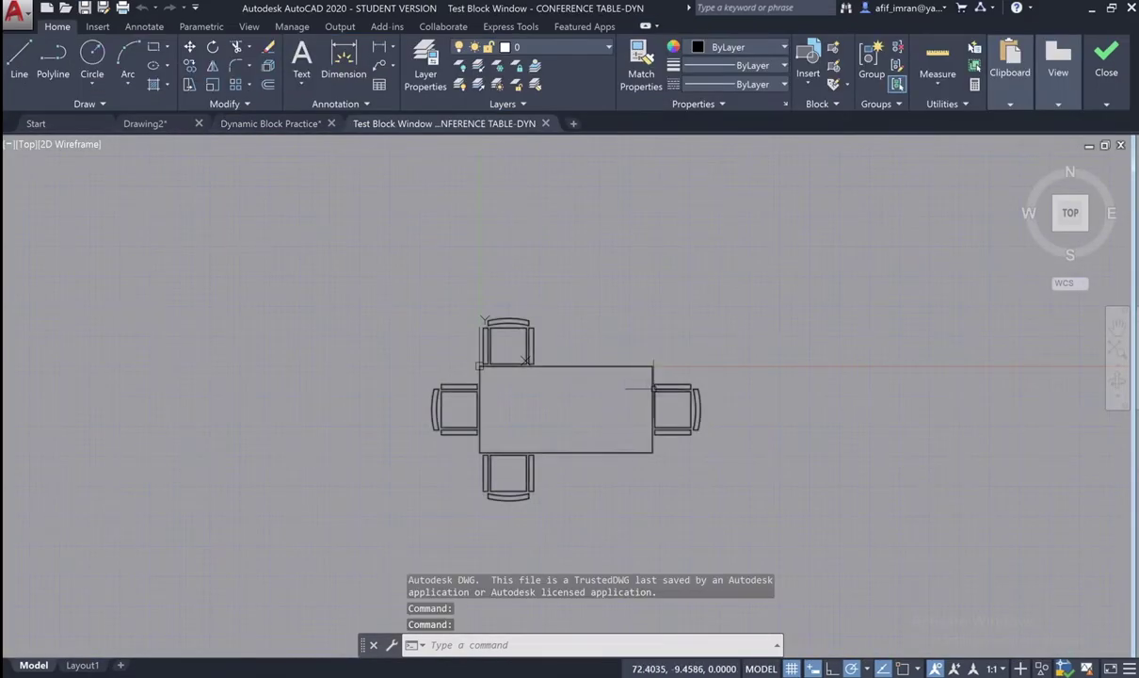
# Stretch the test table by its grip from two up to five chairs per side, then close the test window
pyautogui.click(652, 386)
pyautogui.click(652, 366)
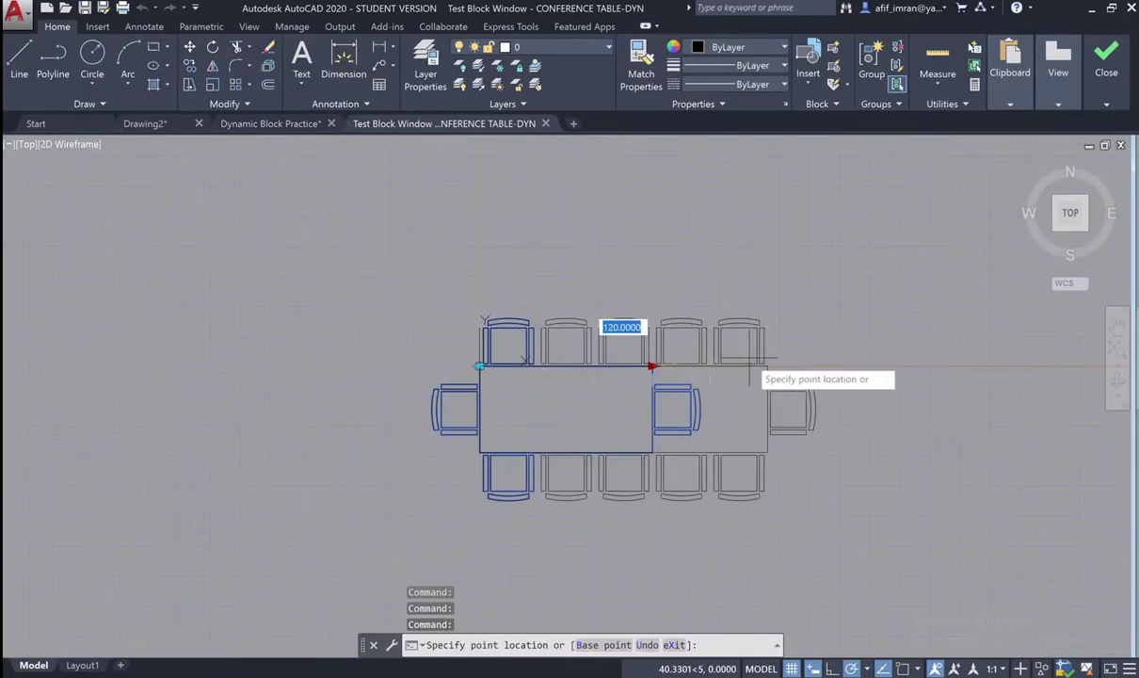
pyautogui.click(815, 369)
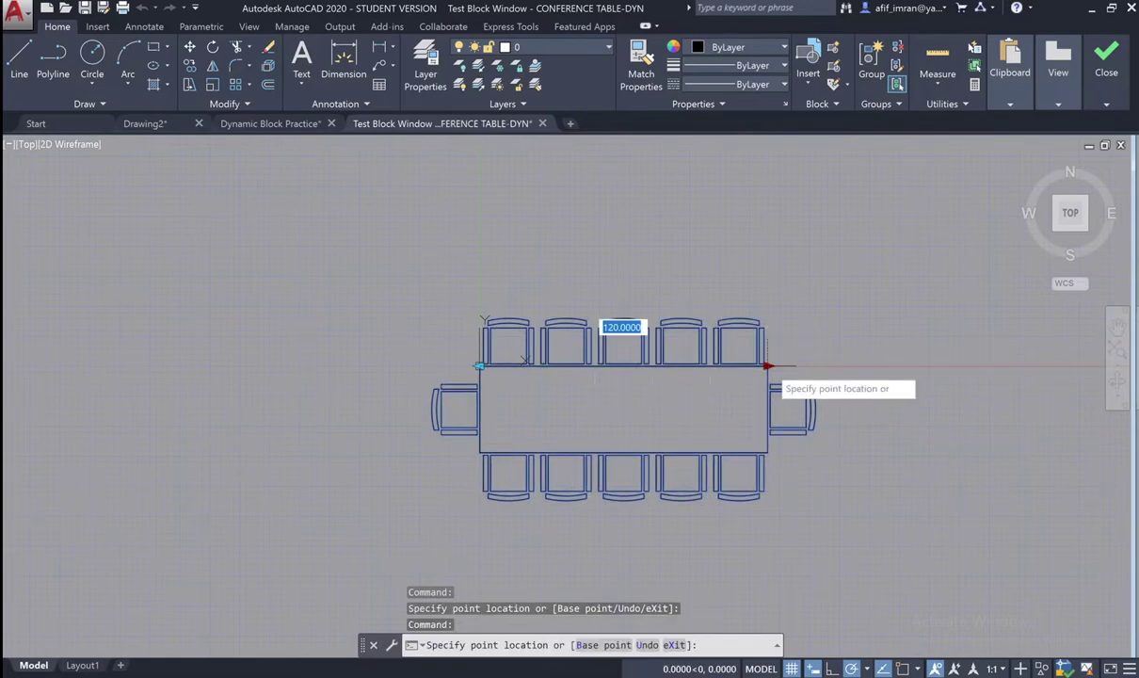
pyautogui.click(593, 369)
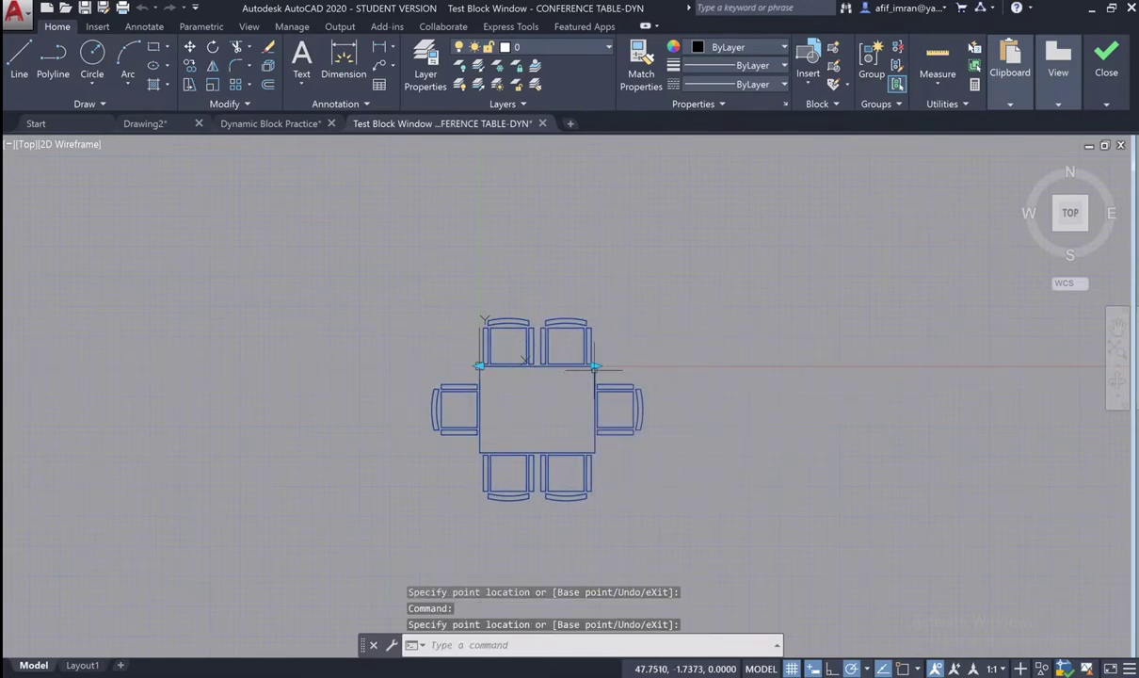
pyautogui.click(595, 366)
pyautogui.click(652, 366)
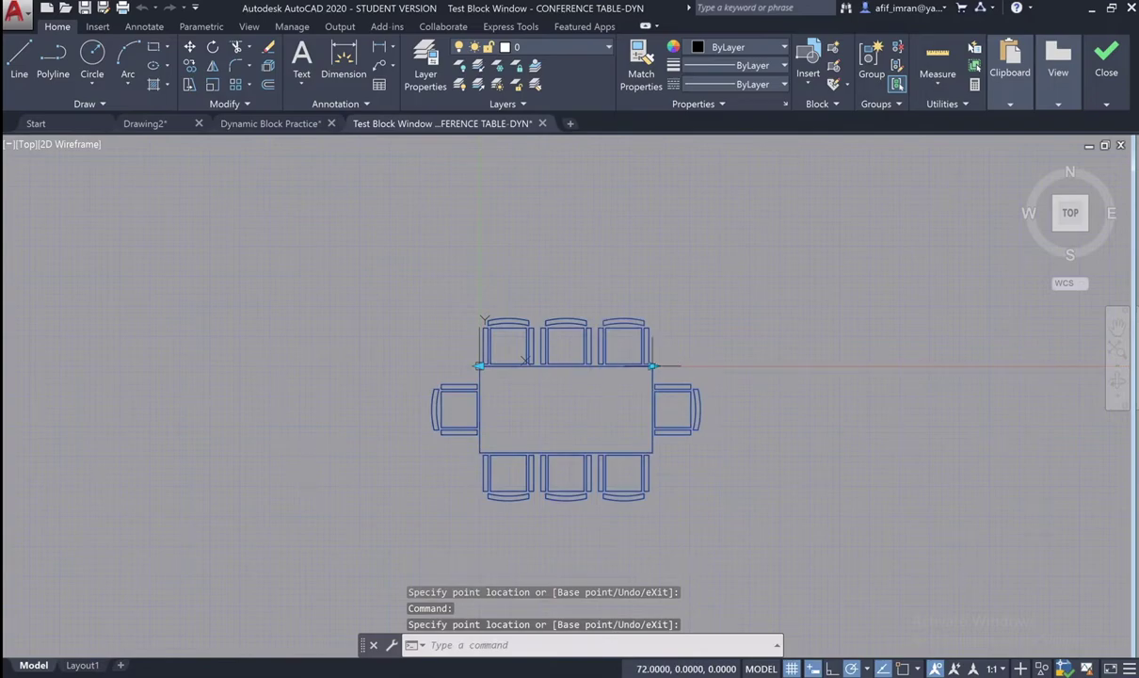
pyautogui.click(652, 366)
pyautogui.click(710, 369)
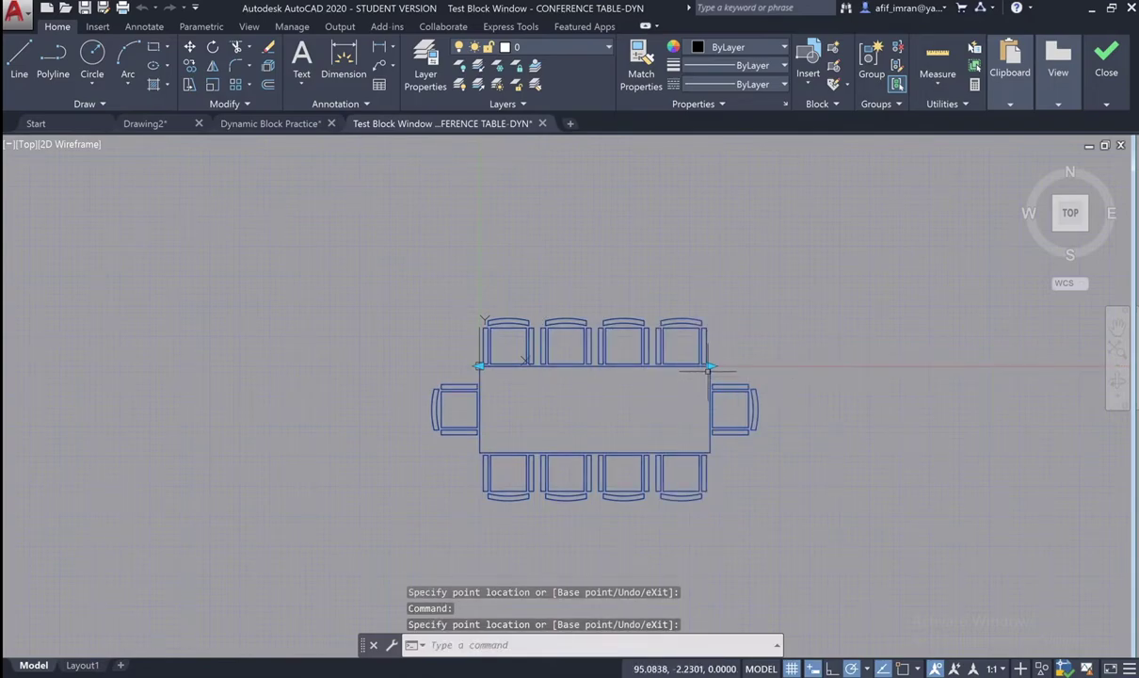
pyautogui.click(709, 367)
pyautogui.click(752, 367)
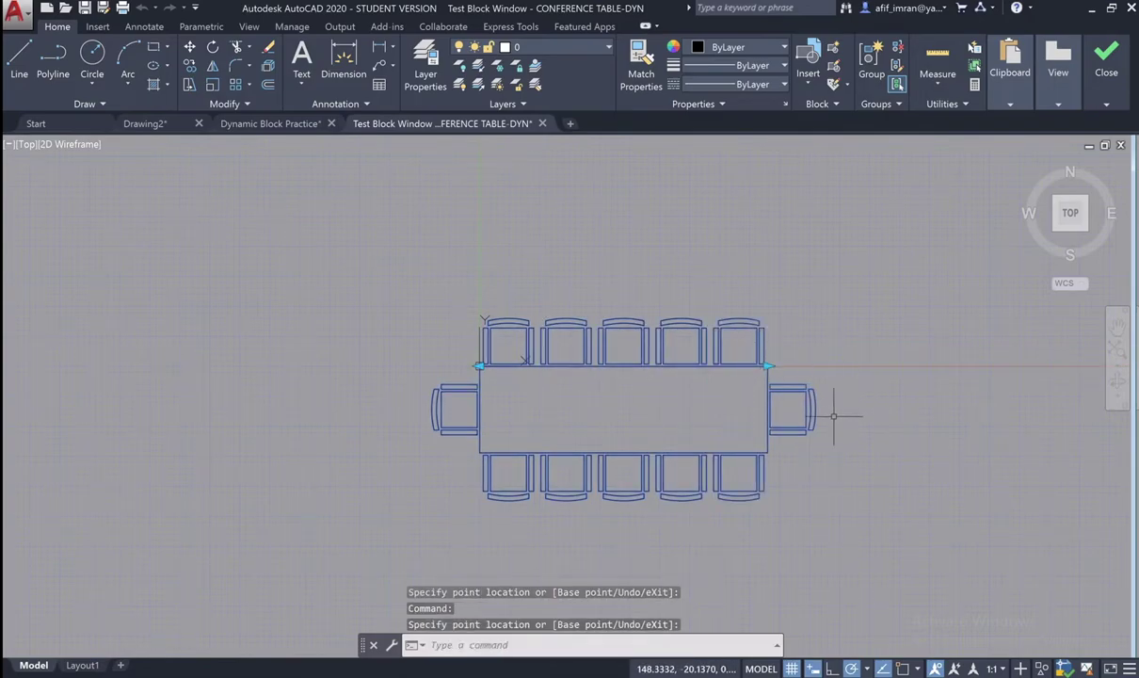
pyautogui.scroll(2, 842, 449)
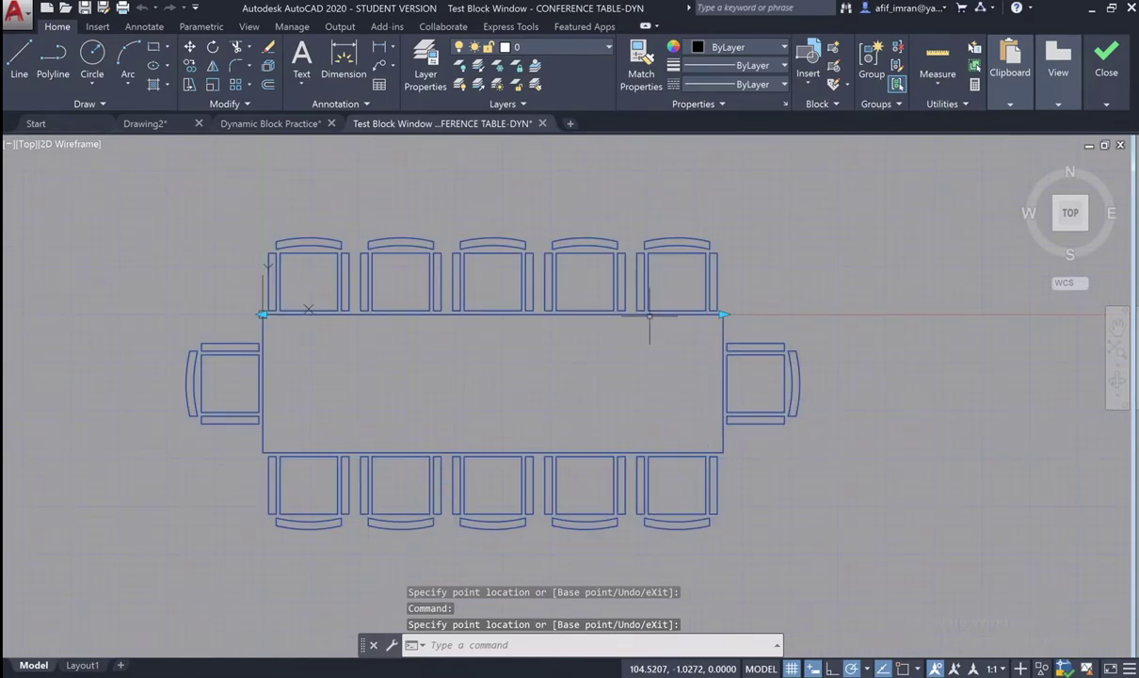
pyautogui.click(544, 123)
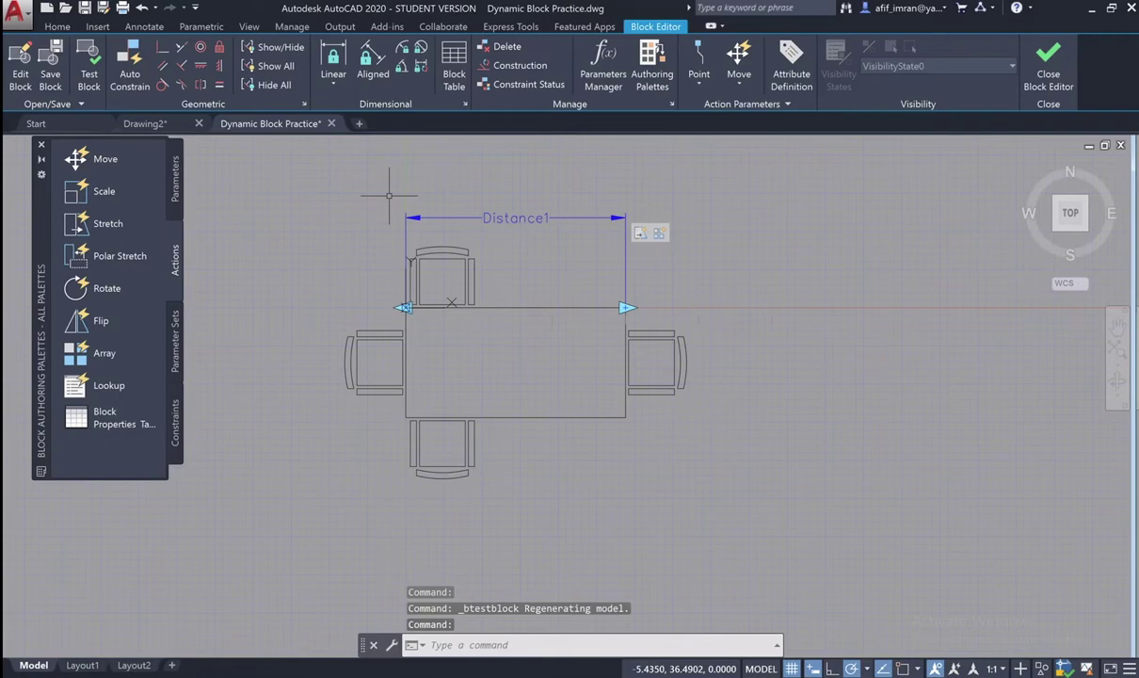
# Draw an 8 by 4 rectangle on the conference table with polar tracking off
pyautogui.click(297, 222)
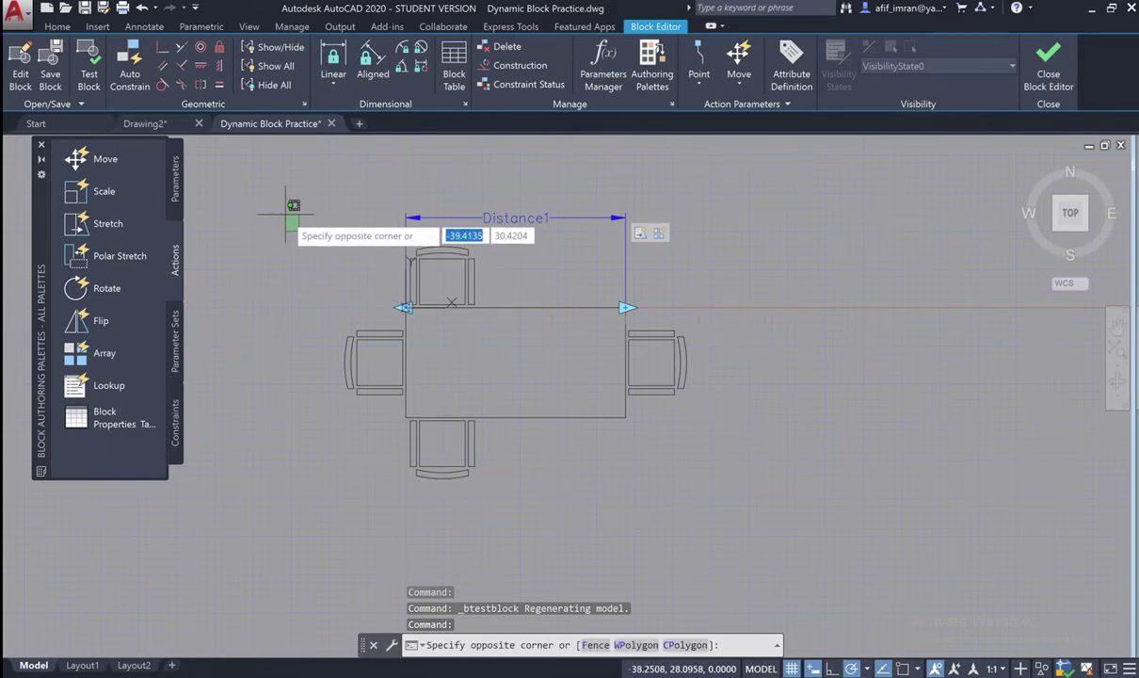
pyautogui.click(285, 214)
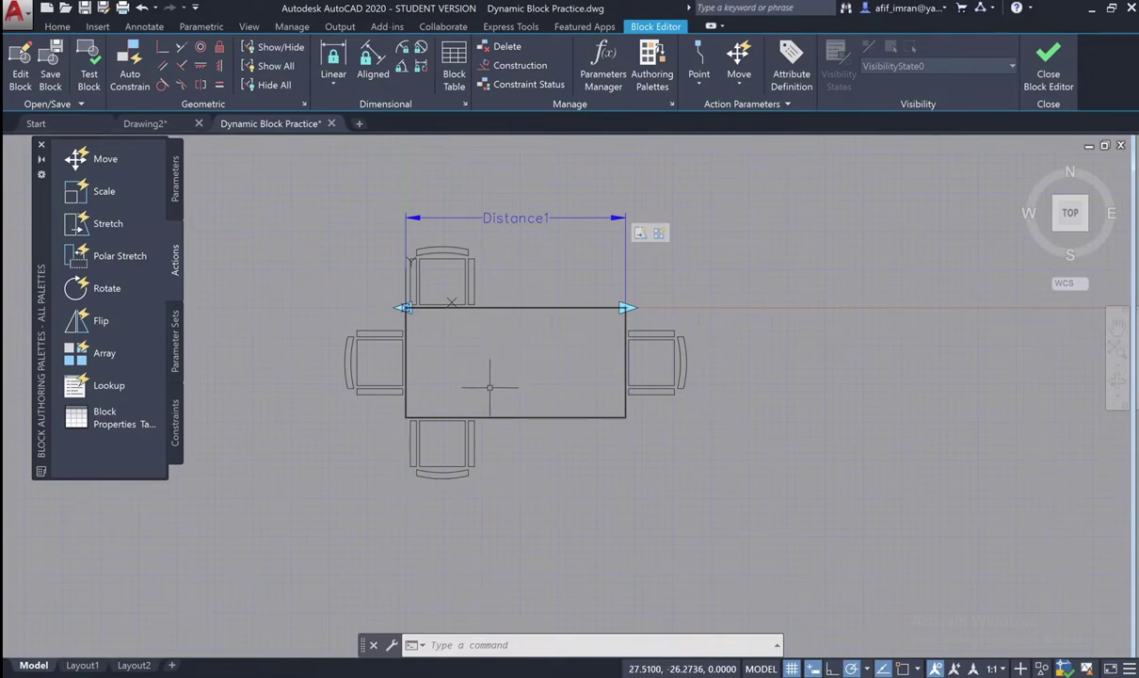
pyautogui.click(177, 188)
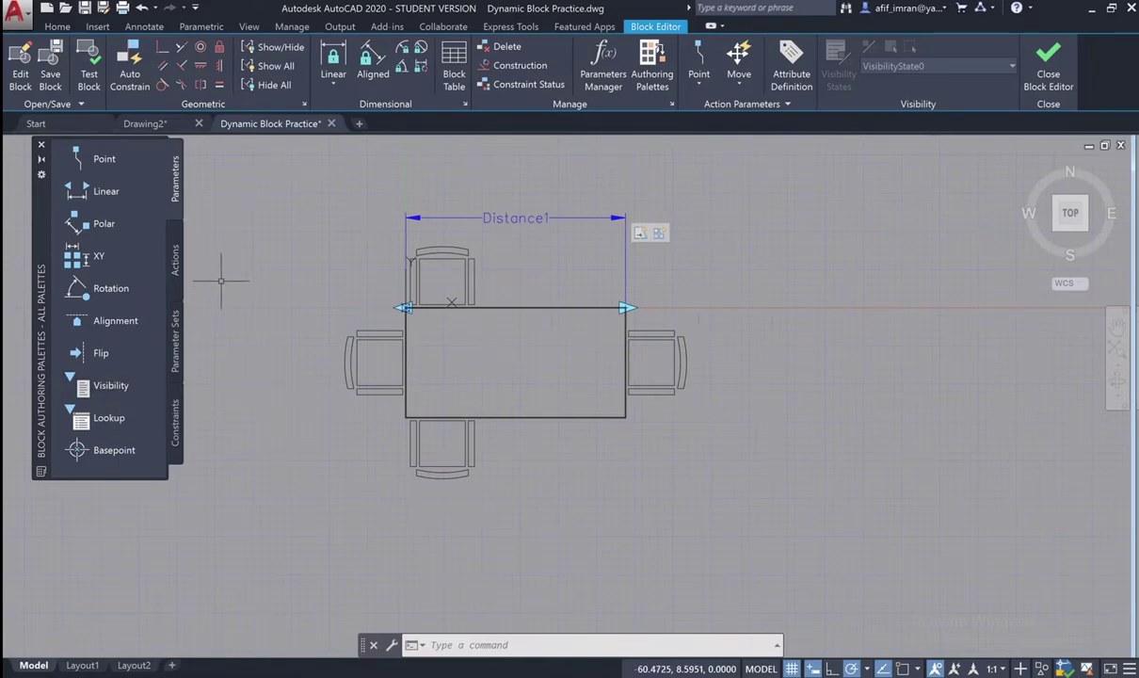
pyautogui.click(66, 28)
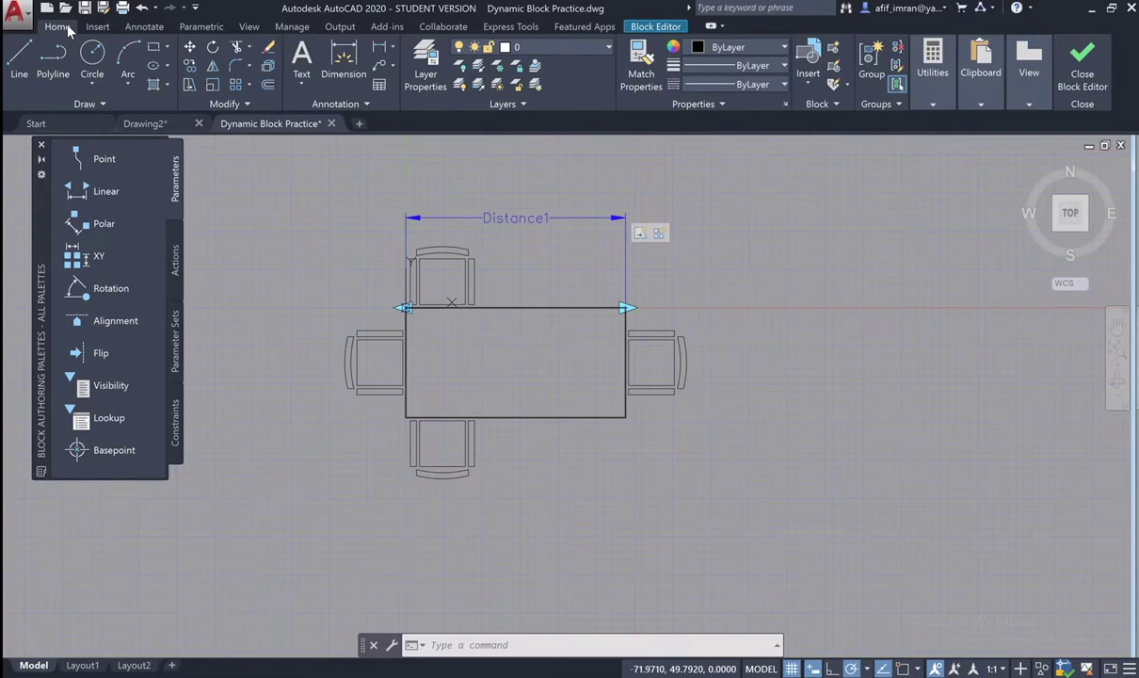
pyautogui.click(153, 47)
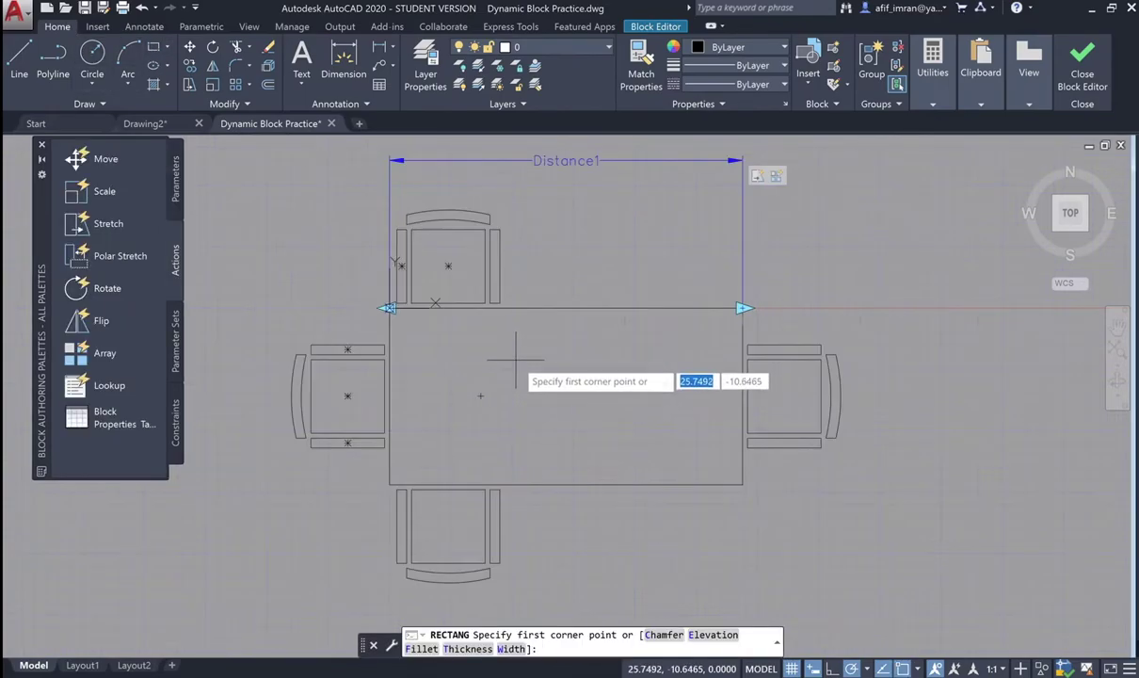
pyautogui.click(515, 360)
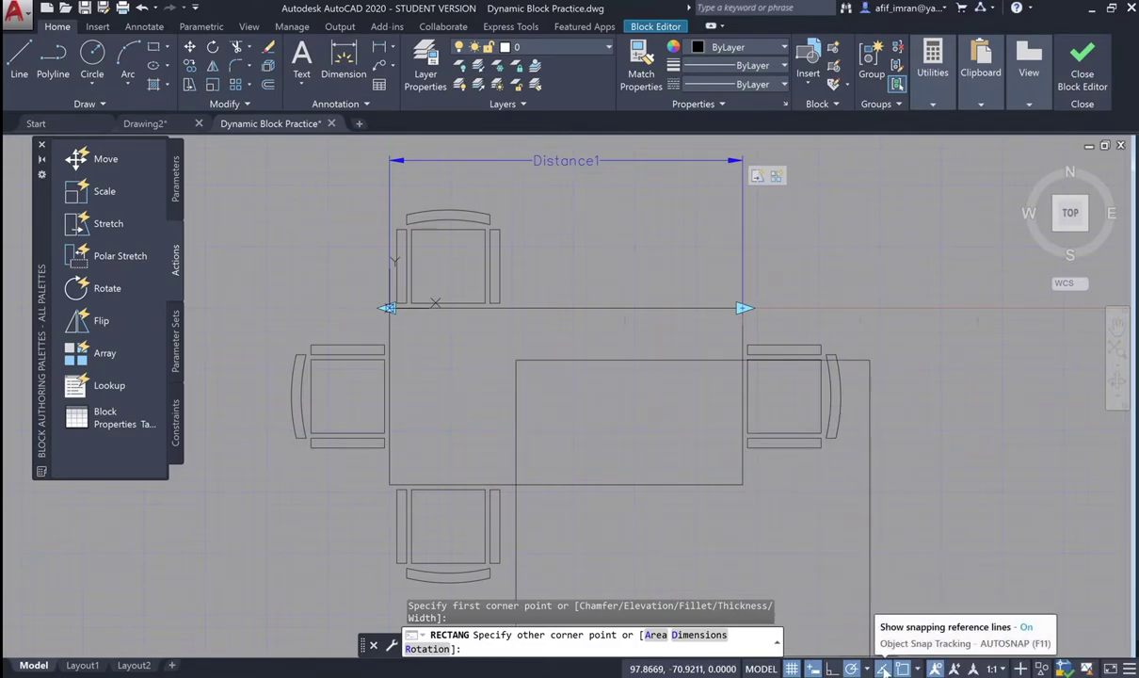
pyautogui.click(851, 668)
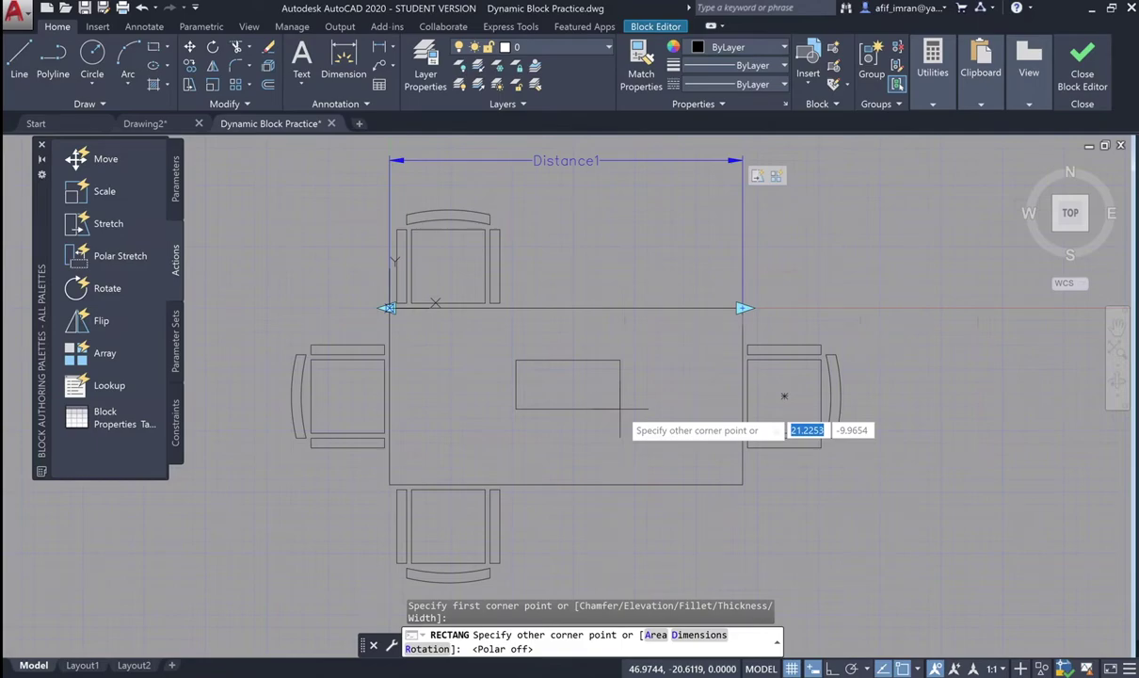
pyautogui.write('8')
pyautogui.press('Tab')
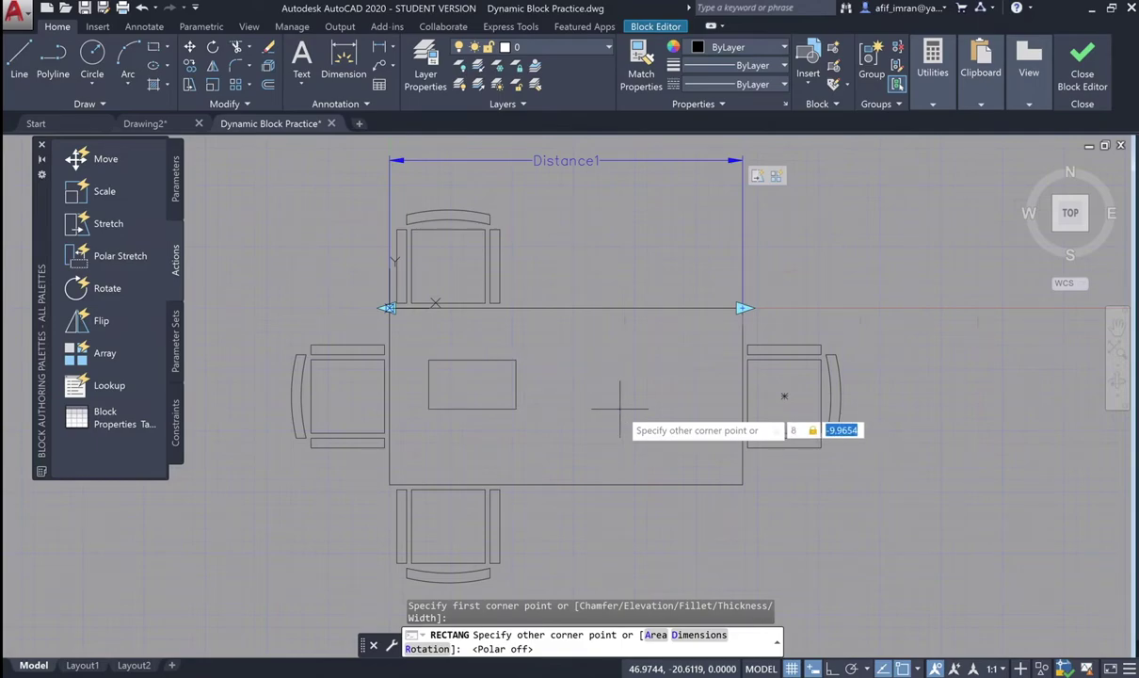
pyautogui.write('4')
pyautogui.press('Return')
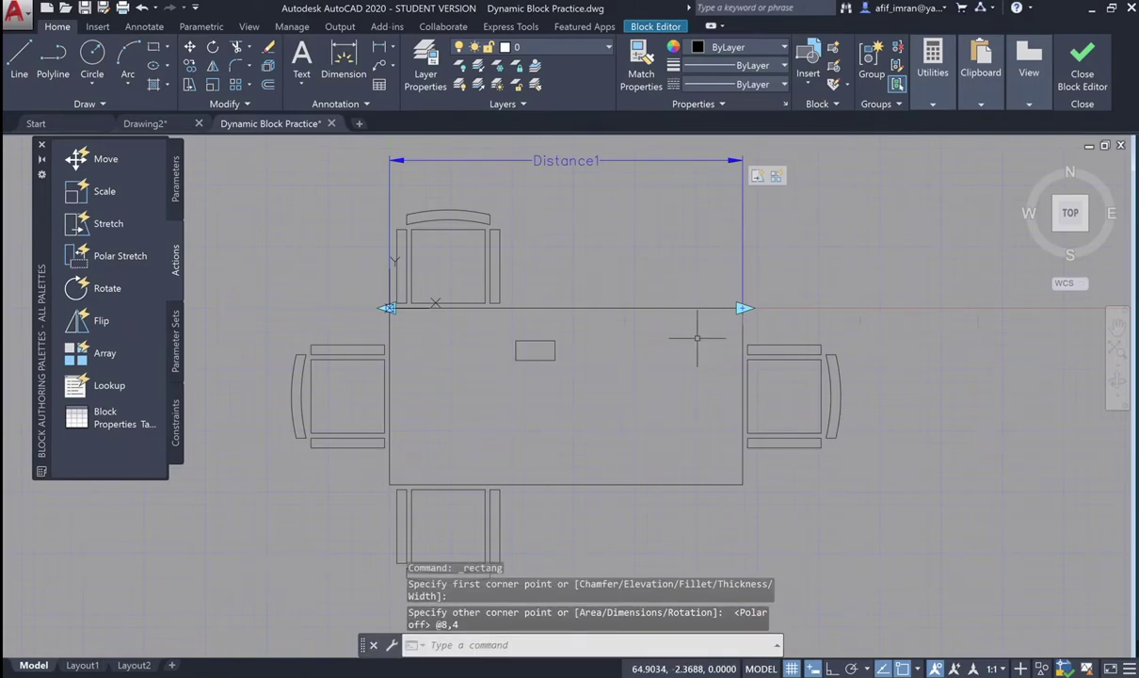
# Move the 8 by 4 rectangle to the centre of the table
pyautogui.click(191, 47)
pyautogui.click(577, 337)
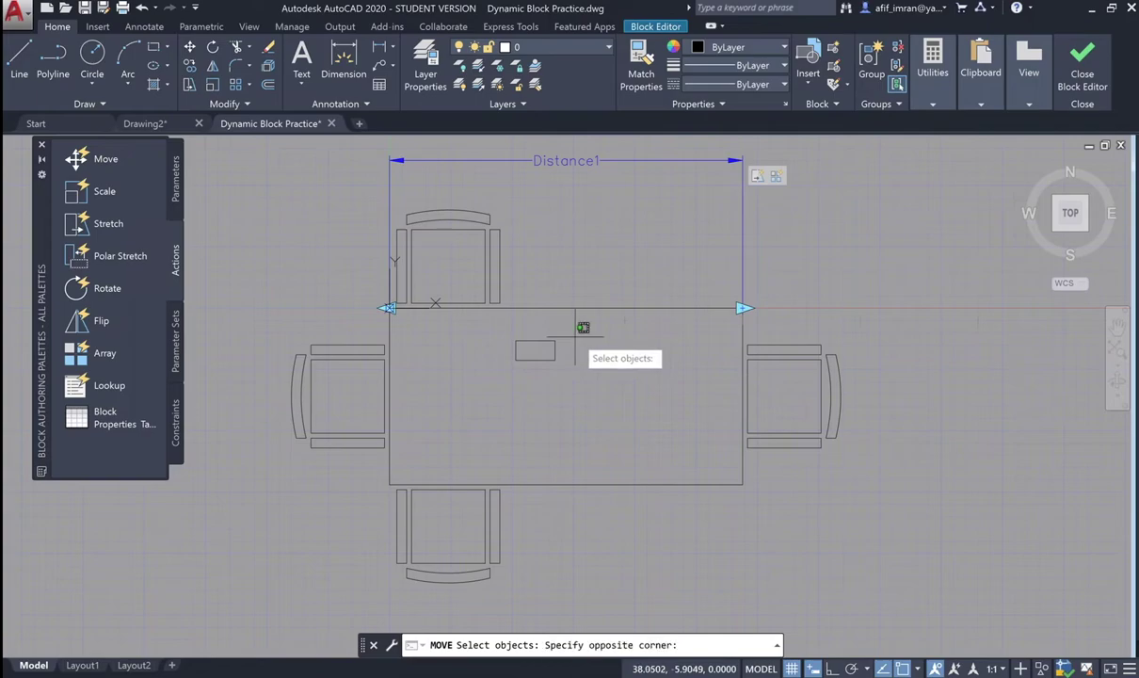
pyautogui.click(485, 380)
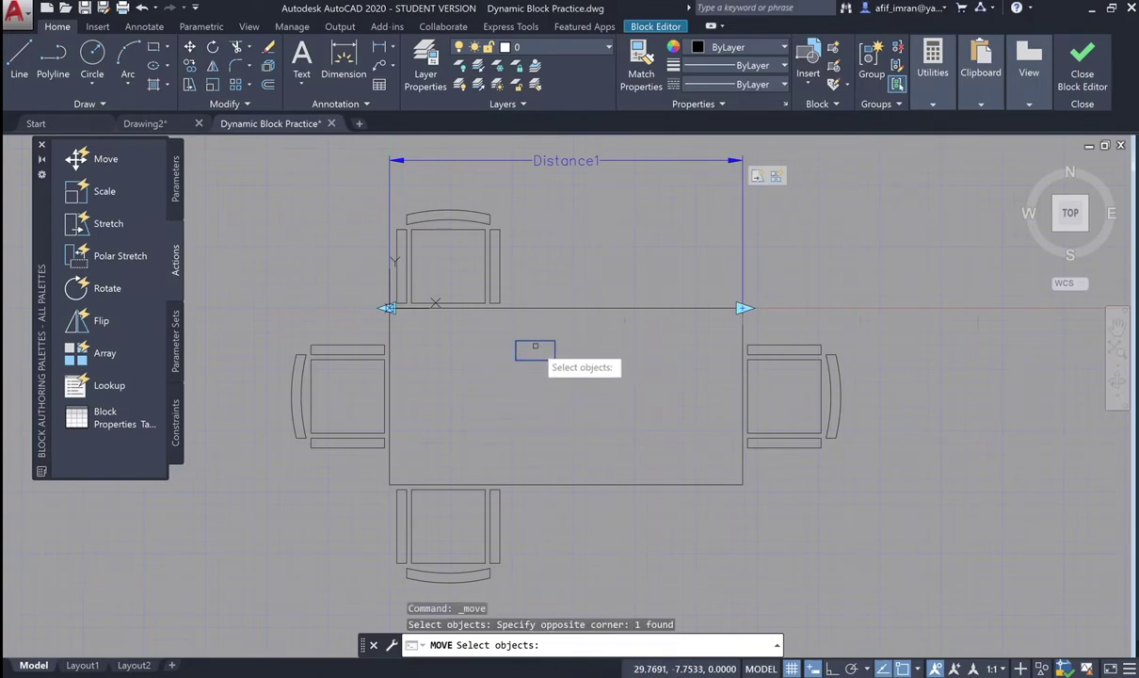
pyautogui.press('Return')
pyautogui.click(544, 343)
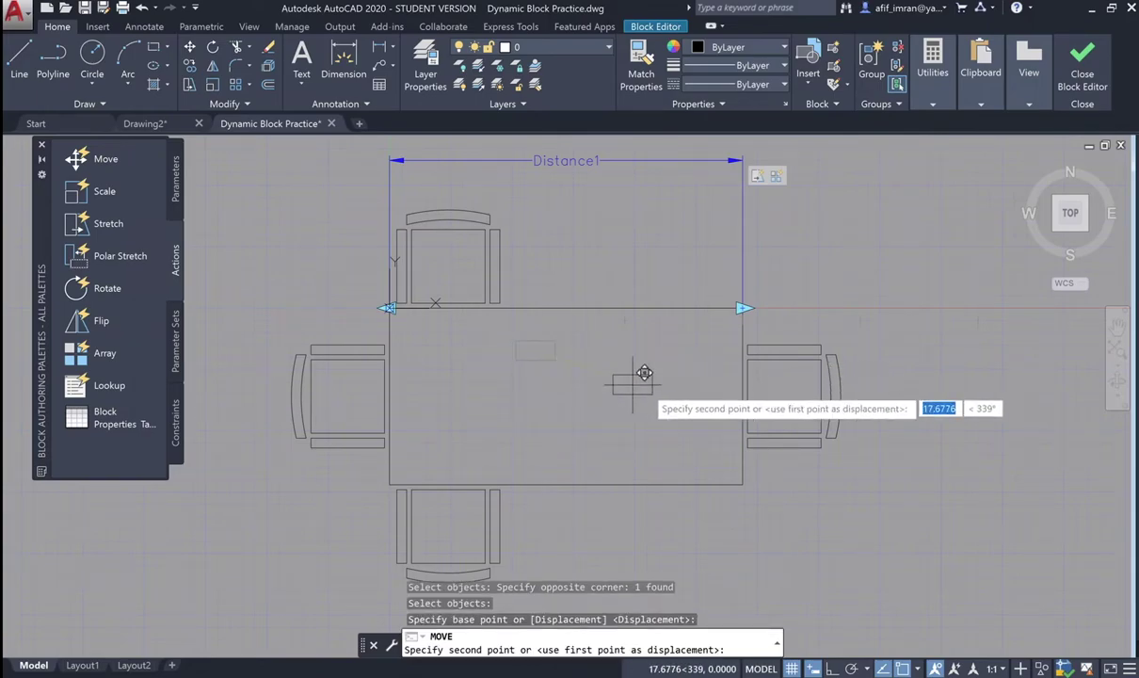
pyautogui.click(566, 397)
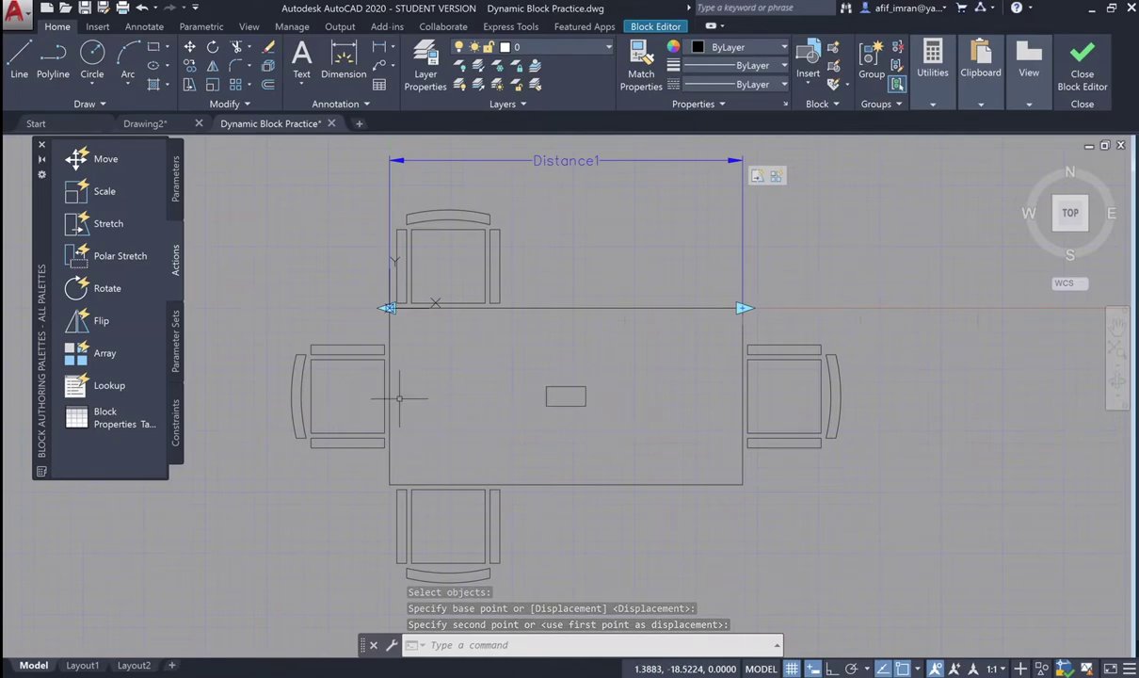
# Add a Move action on Distance1's stretching end point that carries the small centre rectangle
pyautogui.click(105, 170)
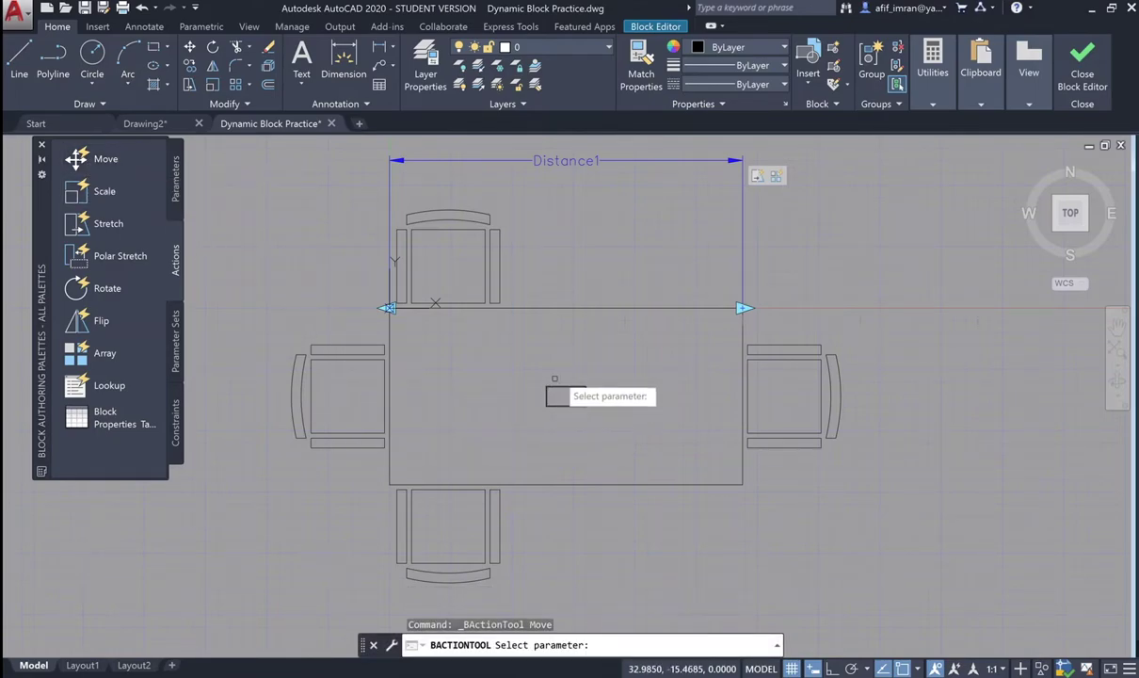
pyautogui.click(564, 157)
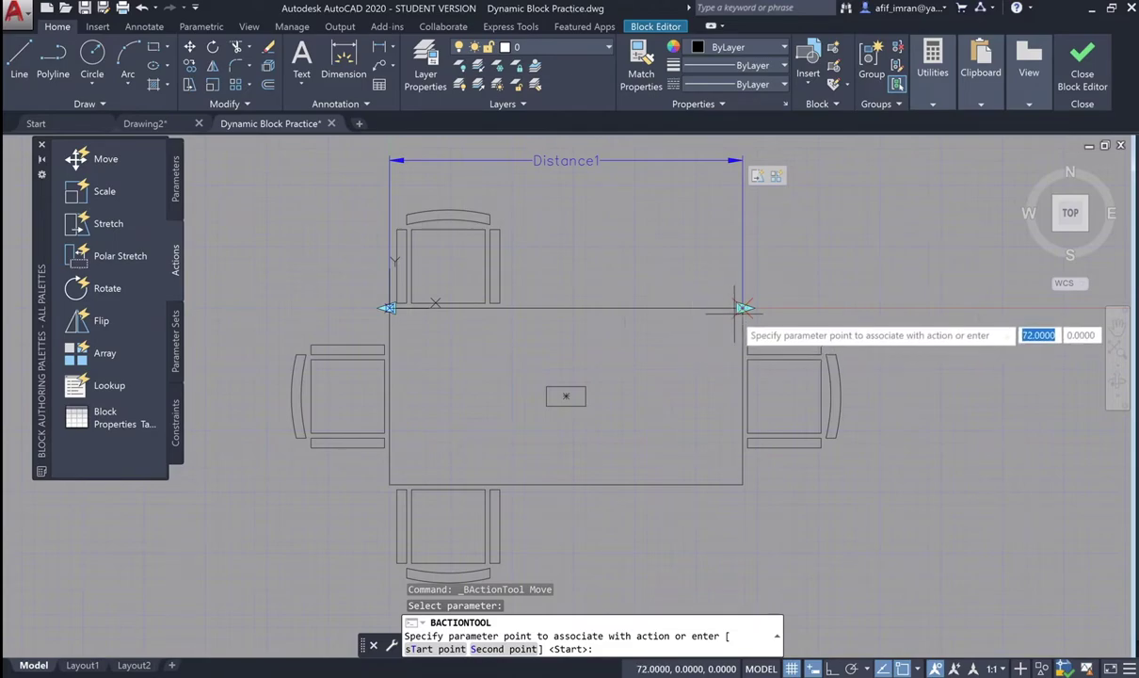
pyautogui.click(744, 307)
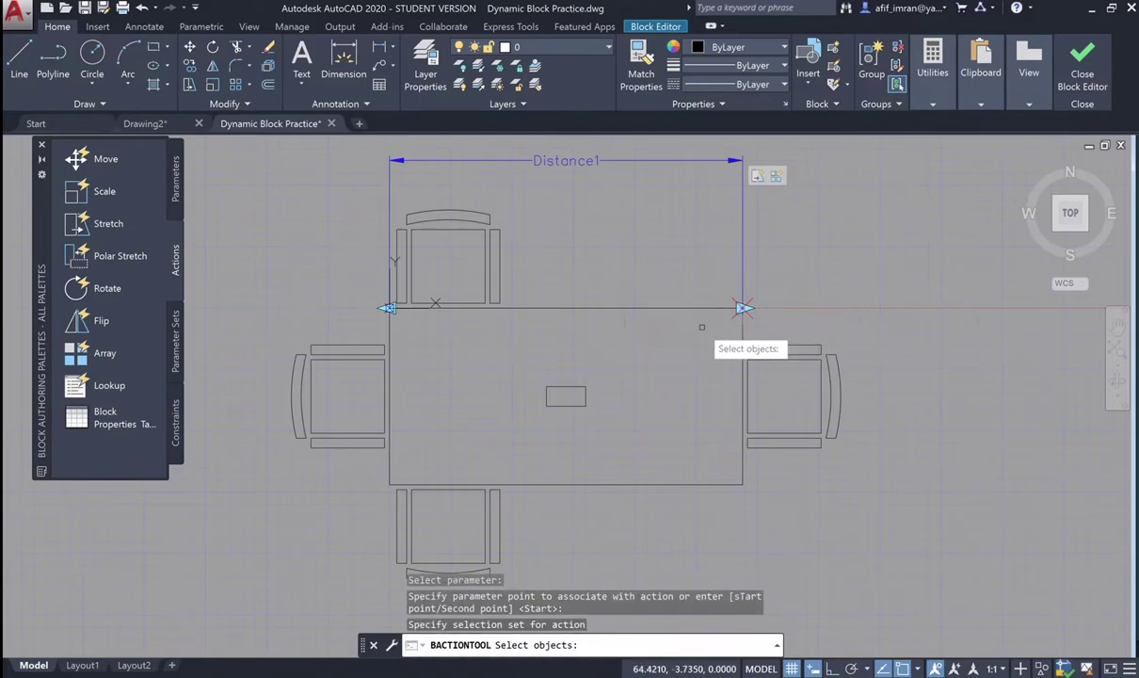
pyautogui.click(602, 381)
pyautogui.click(534, 418)
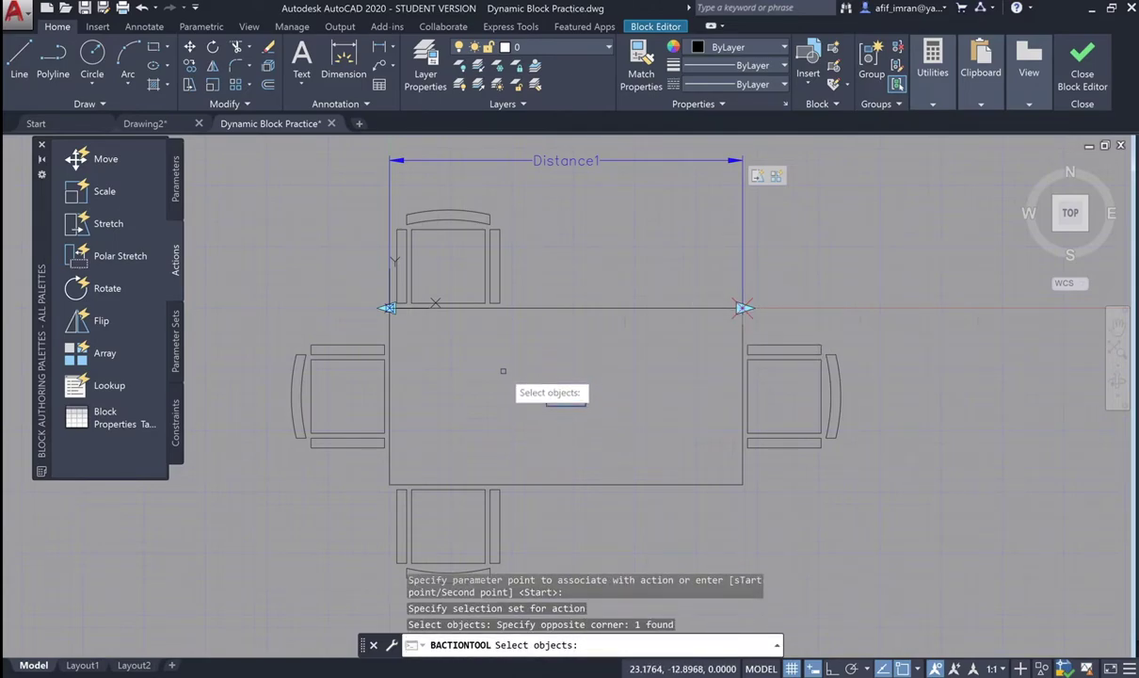
pyautogui.press('Return')
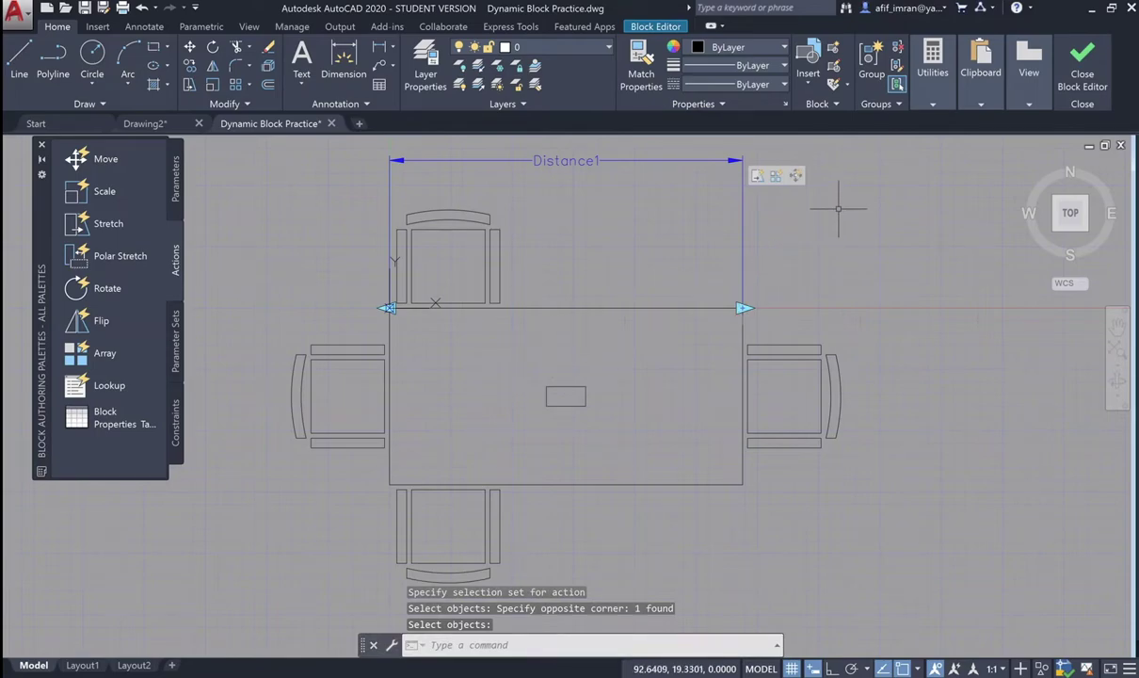
pyautogui.rightClick(795, 176)
pyautogui.click(780, 247)
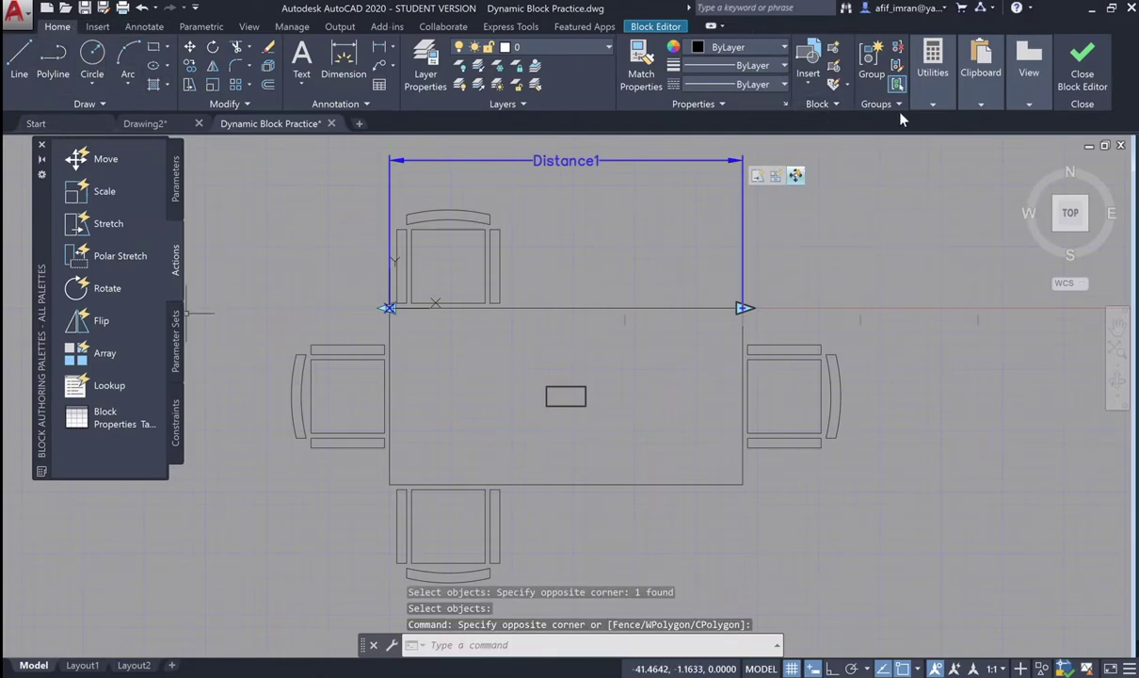
# Set the Move action's distance multiplier override to 0.5 in Properties
pyautogui.click(784, 105)
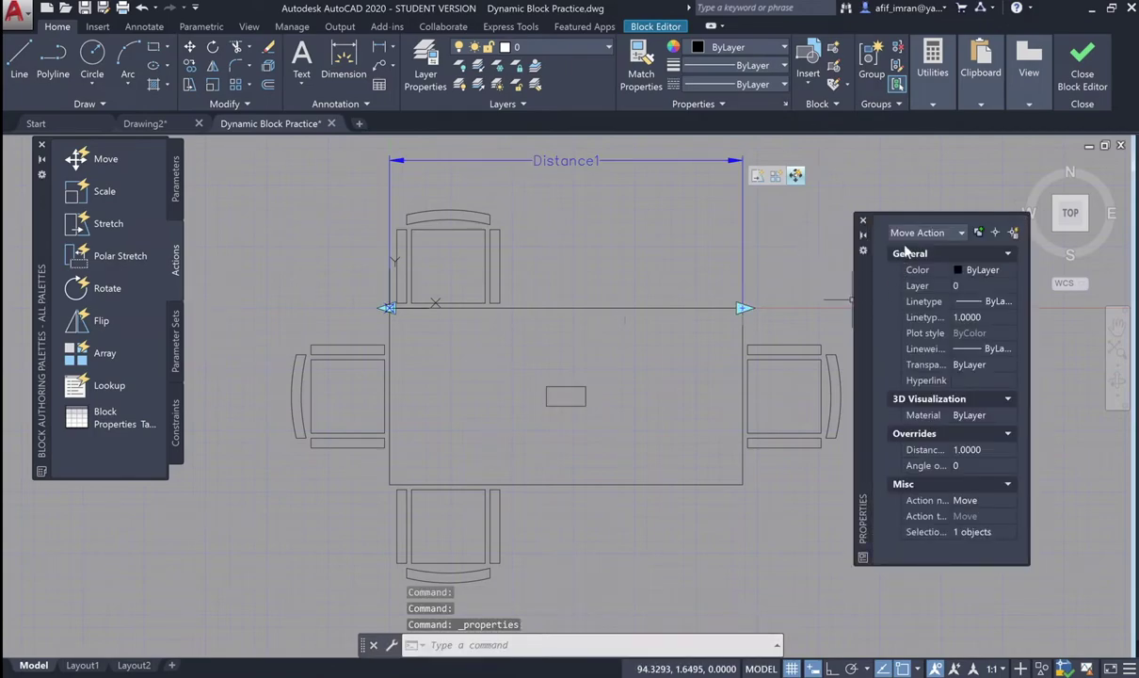
pyautogui.click(968, 451)
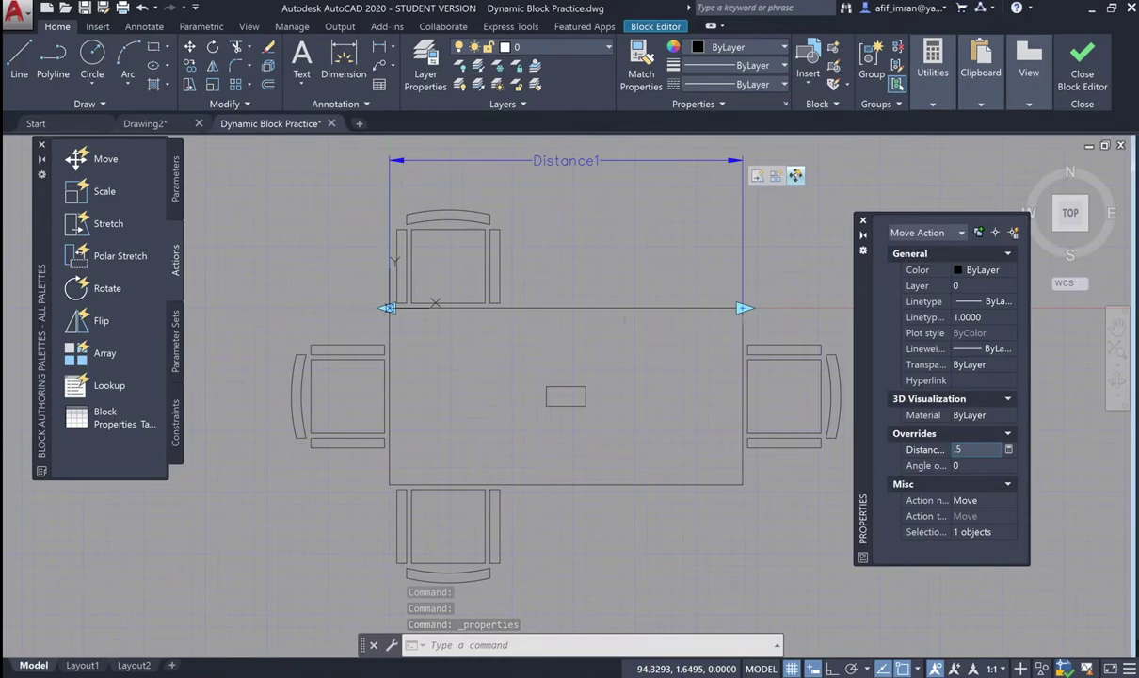
pyautogui.click(970, 464)
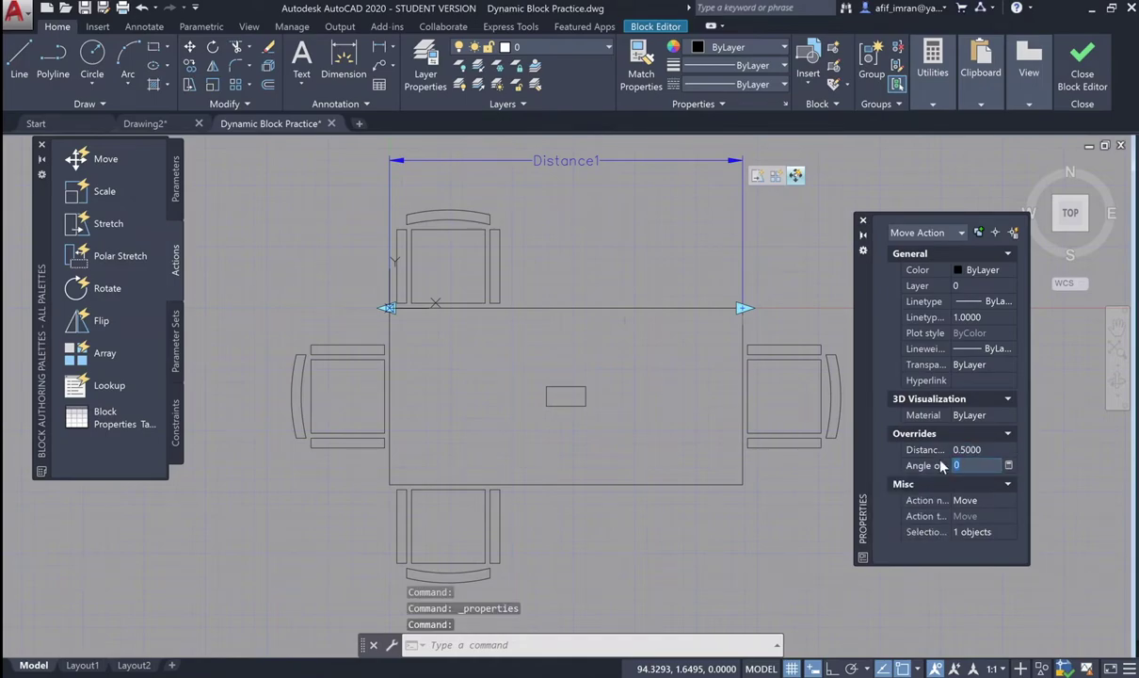
pyautogui.click(863, 221)
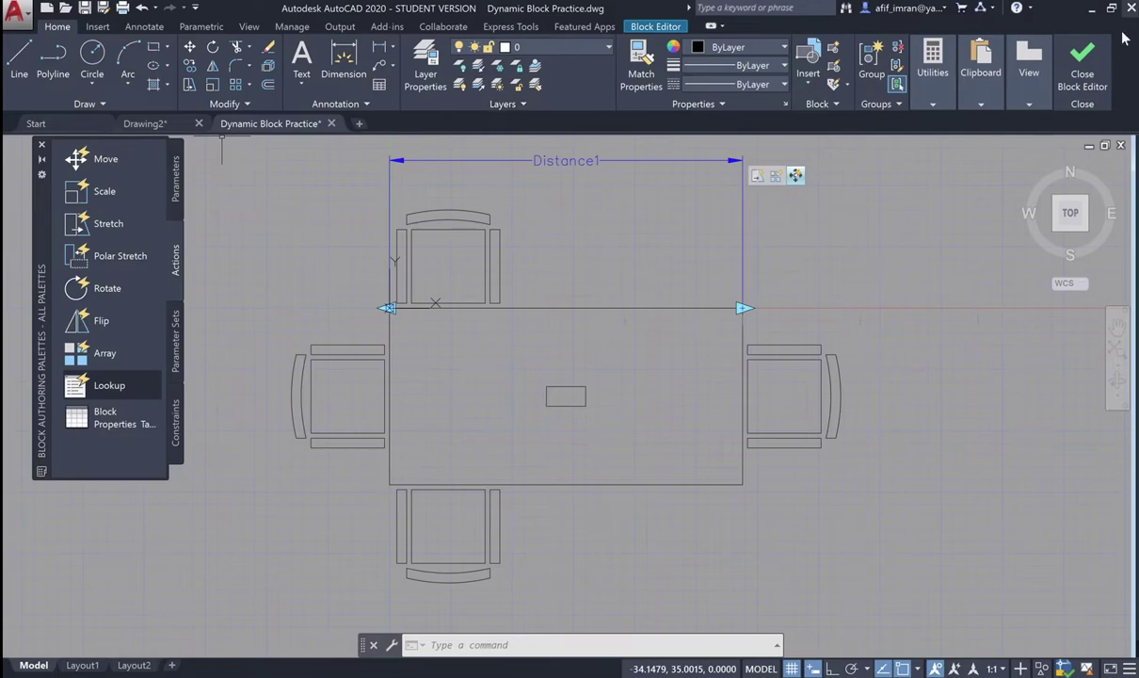
# Test-stretch the table to five chairs per side in the Test Block Window, then close it
pyautogui.click(674, 30)
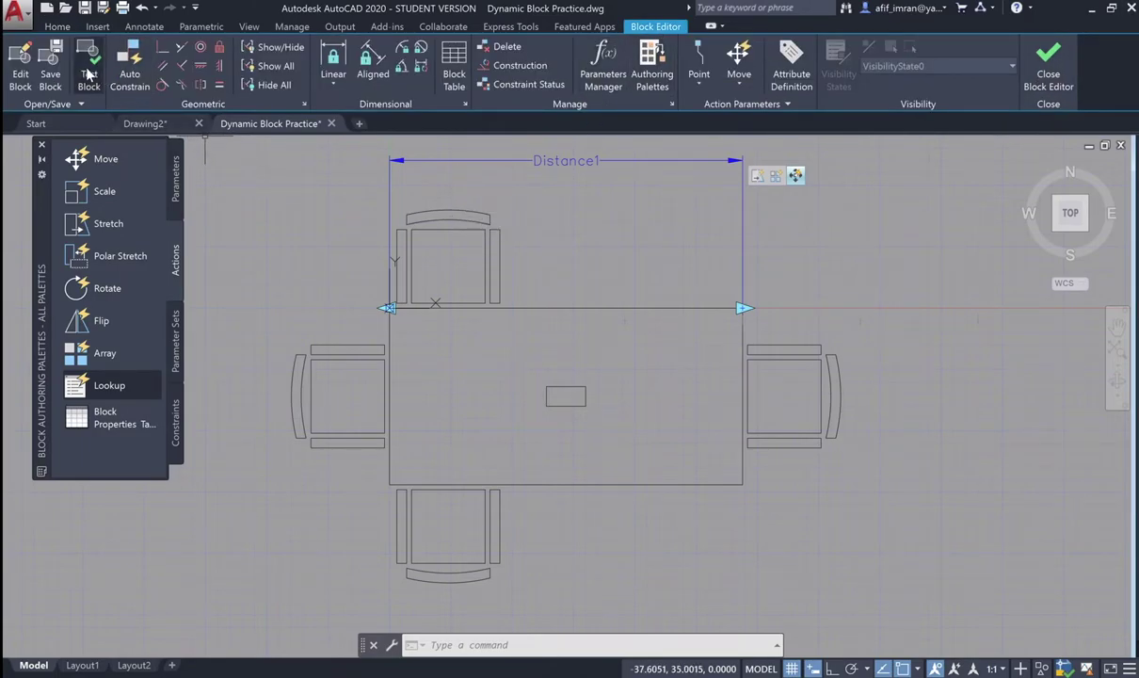
pyautogui.click(88, 73)
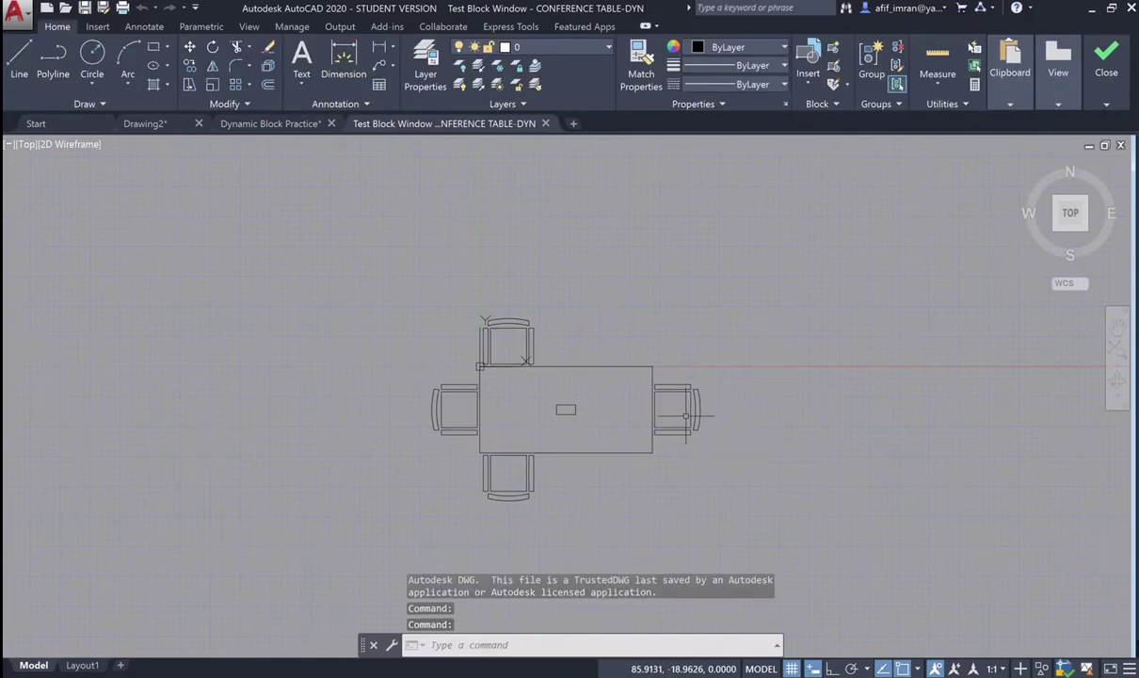
pyautogui.click(667, 468)
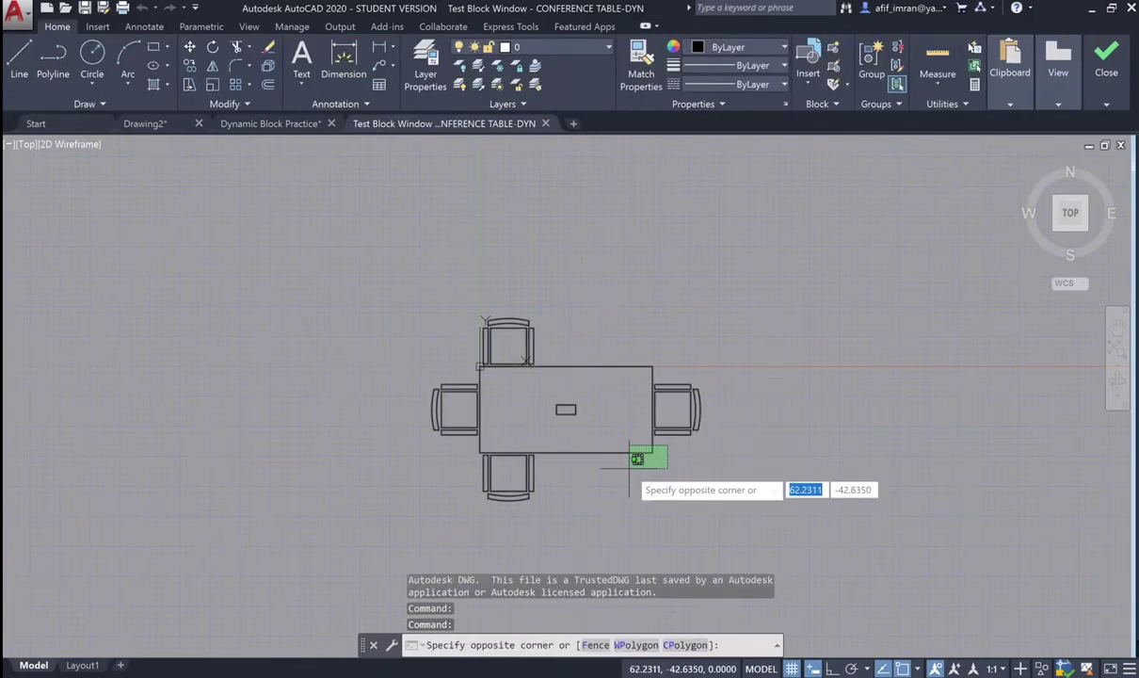
pyautogui.click(652, 366)
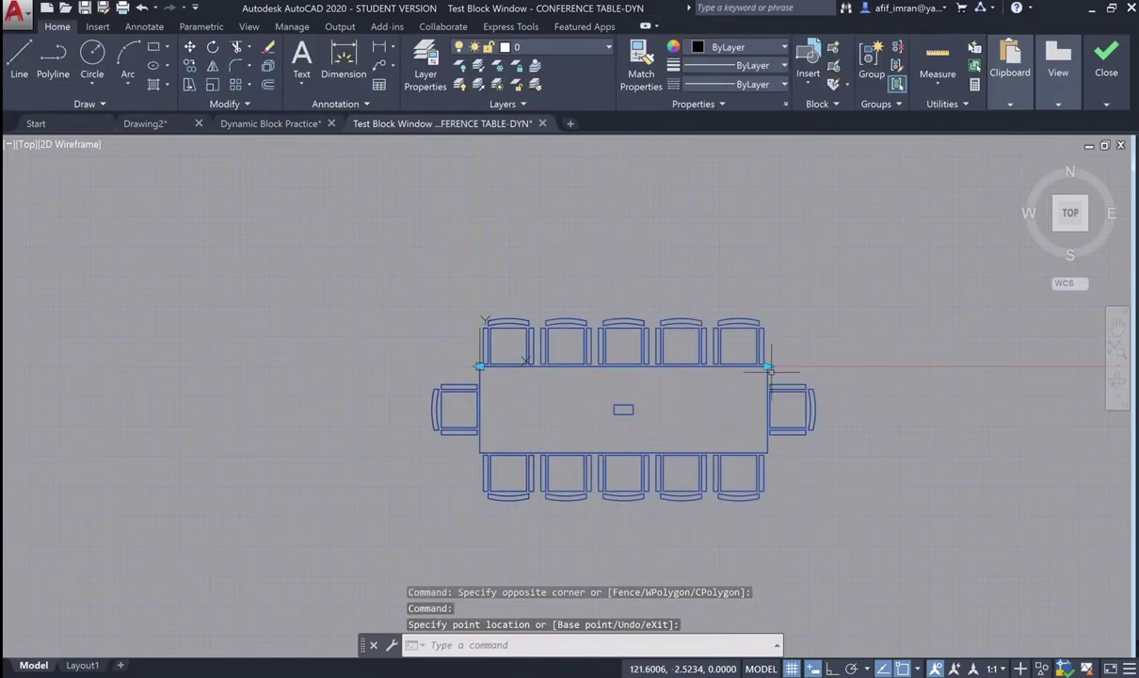
pyautogui.click(770, 368)
pyautogui.click(770, 368)
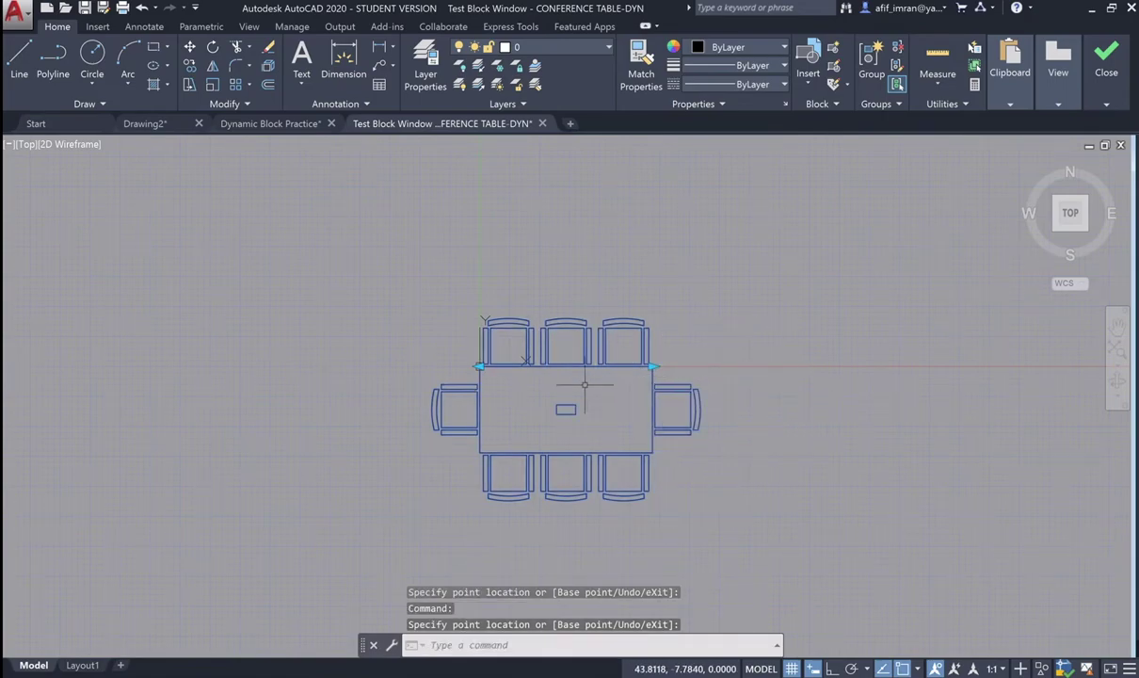
pyautogui.click(543, 123)
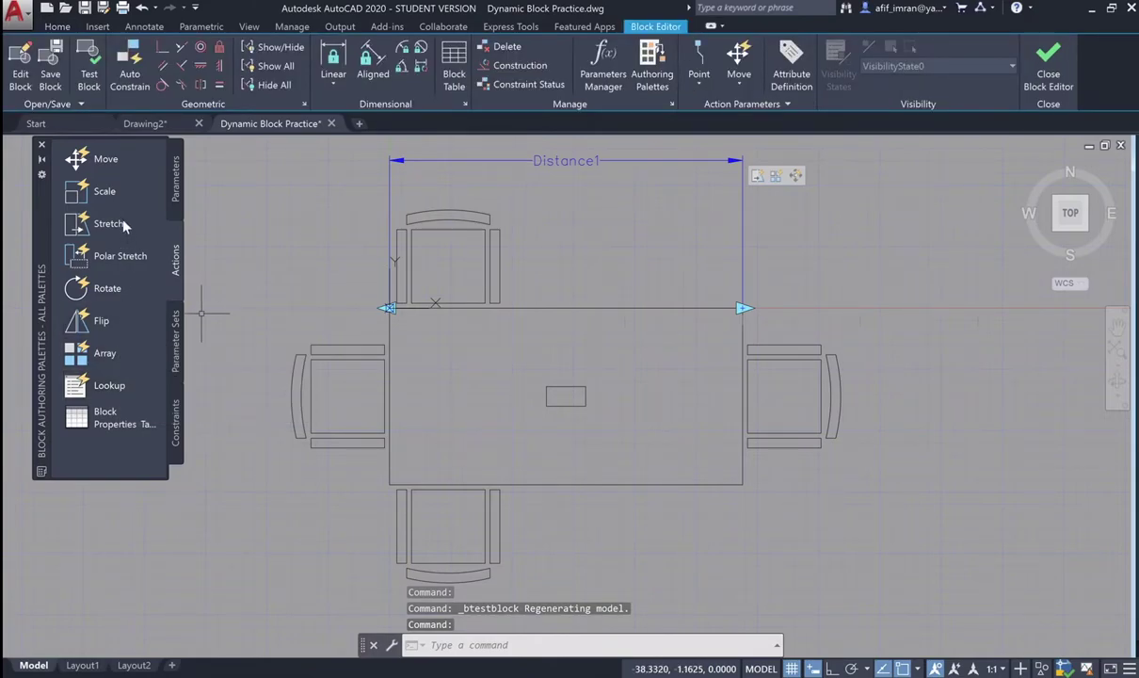
# Place a Visibility parameter, Visibility1, on the conference table top
pyautogui.click(173, 183)
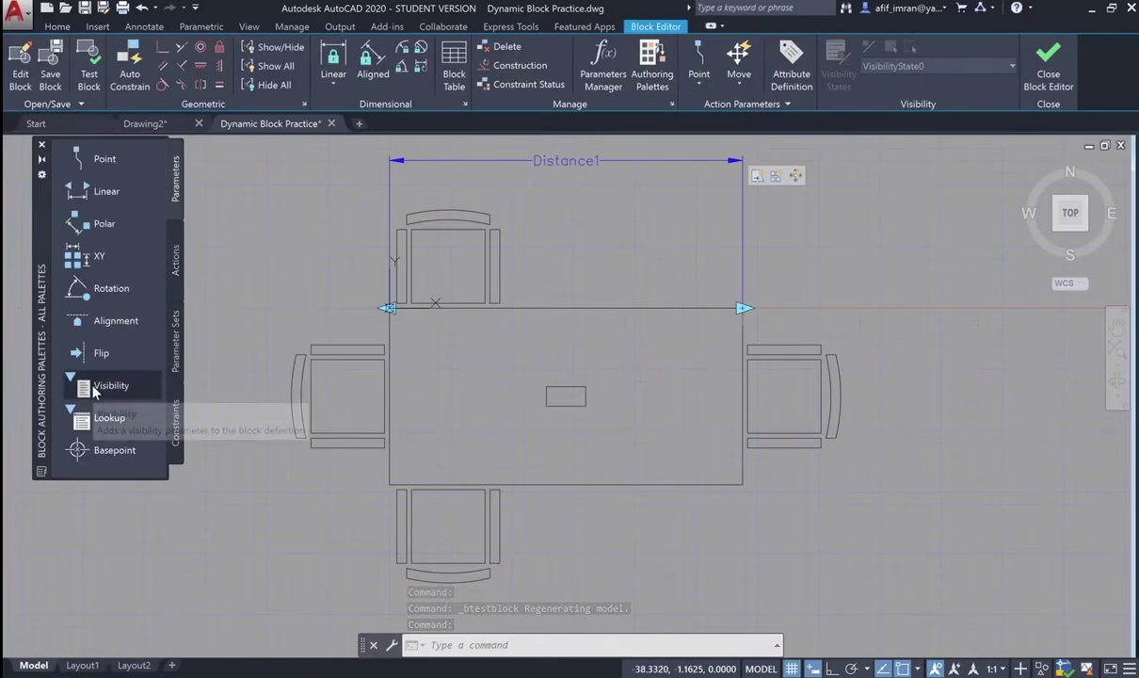
pyautogui.click(105, 386)
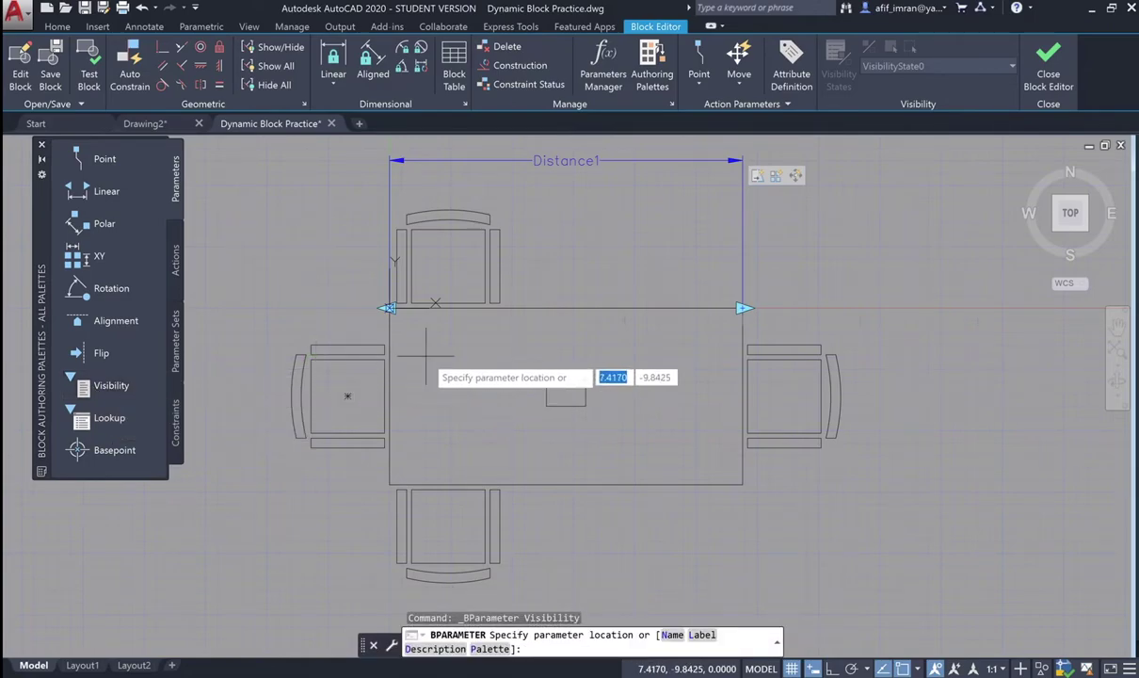
pyautogui.click(476, 340)
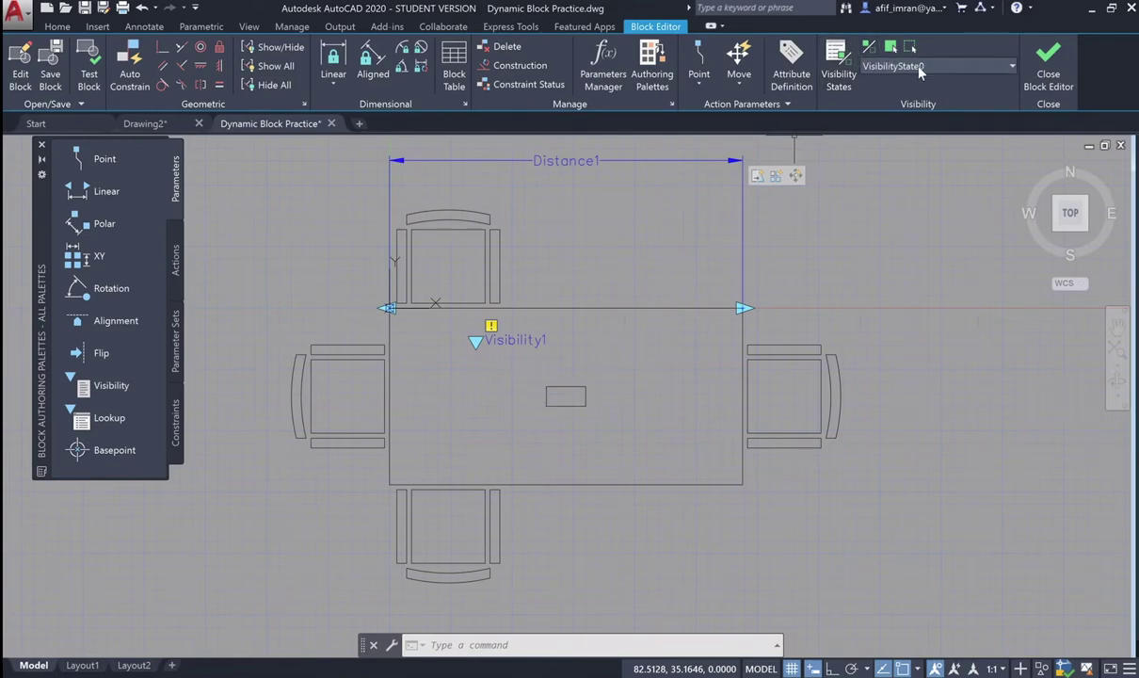
# Rename VisibilityState0 to POWER STATION and add a current NO POWER STATION state
pyautogui.click(839, 58)
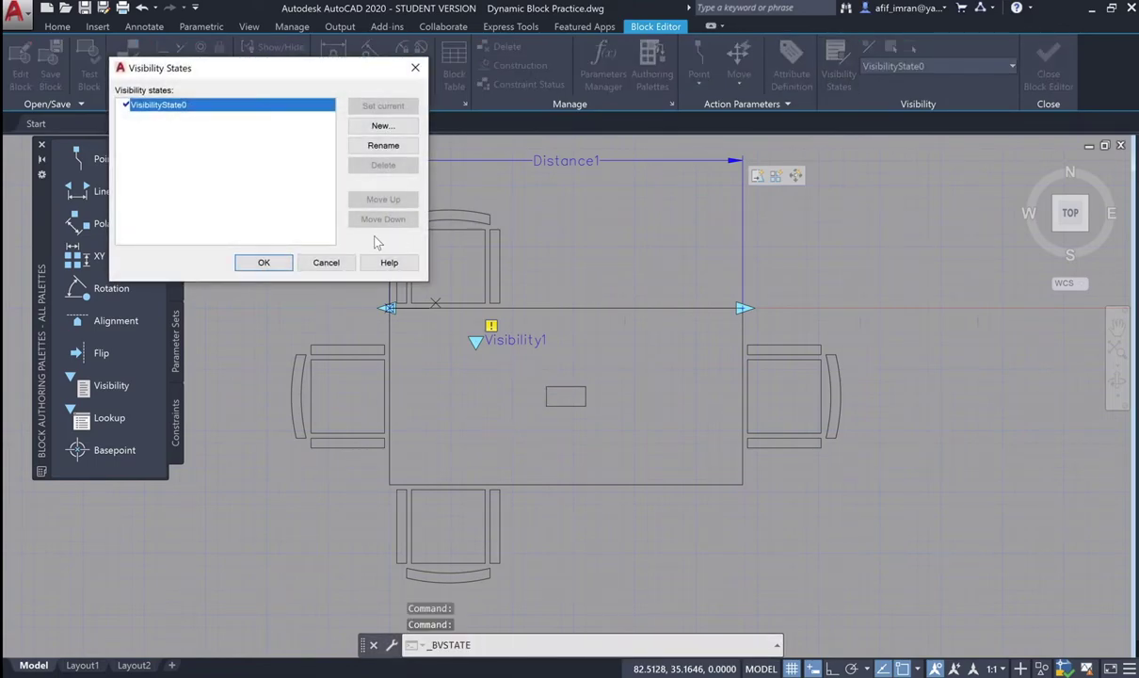
pyautogui.click(379, 146)
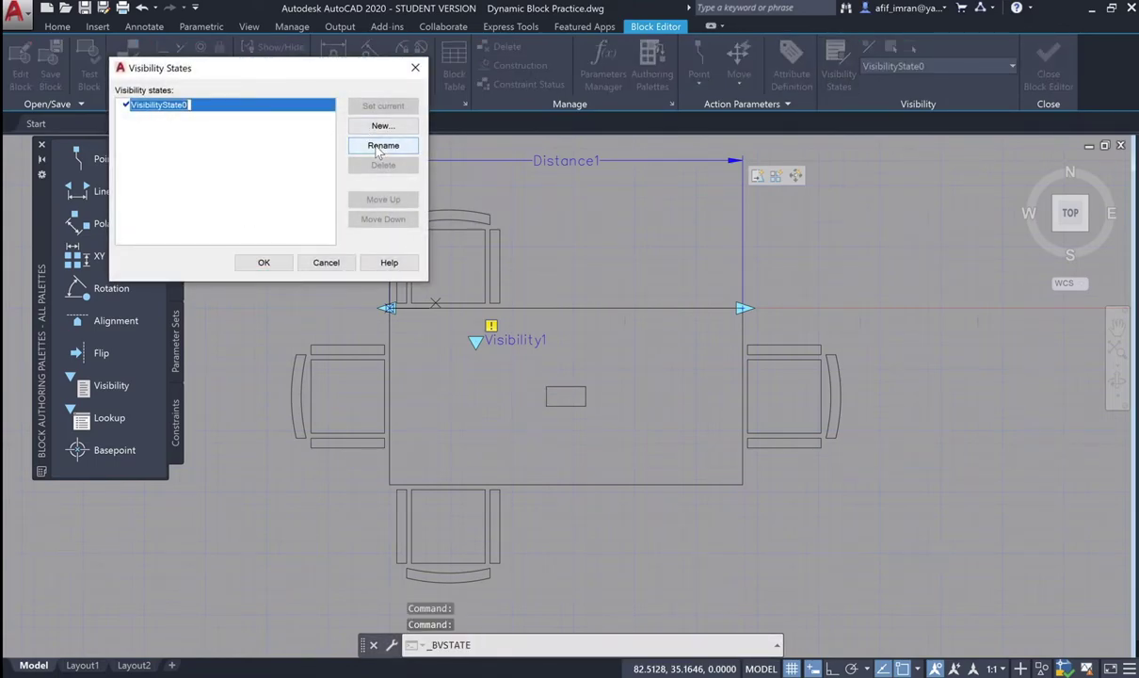
pyautogui.write('POWER STATION')
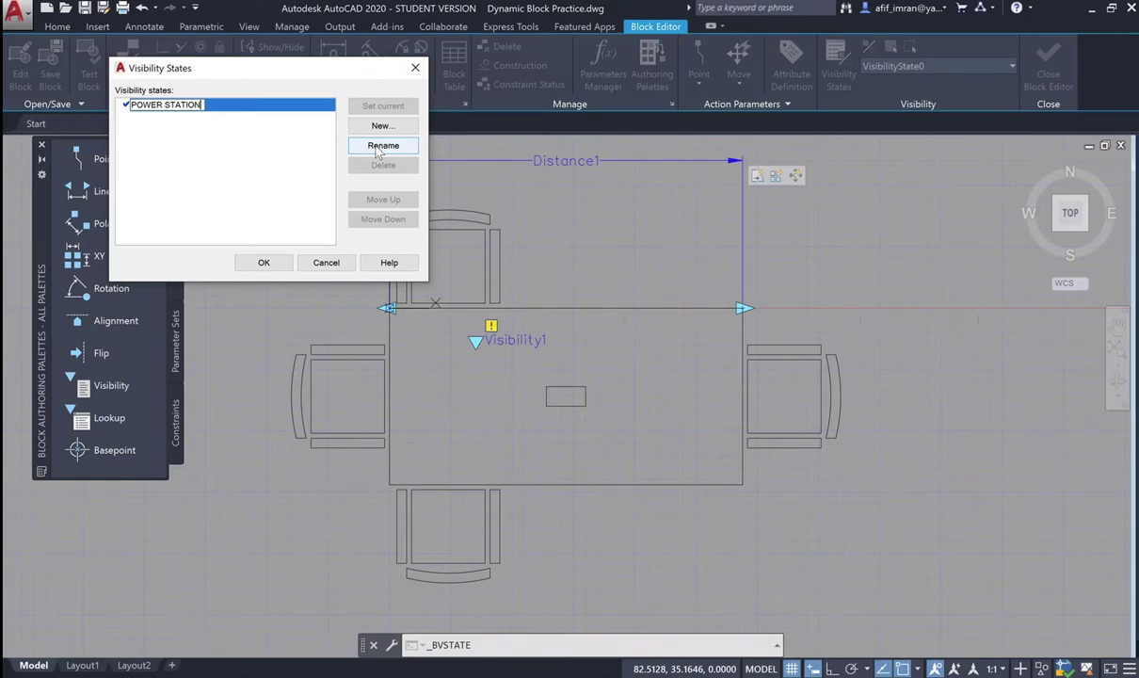
pyautogui.press('Return')
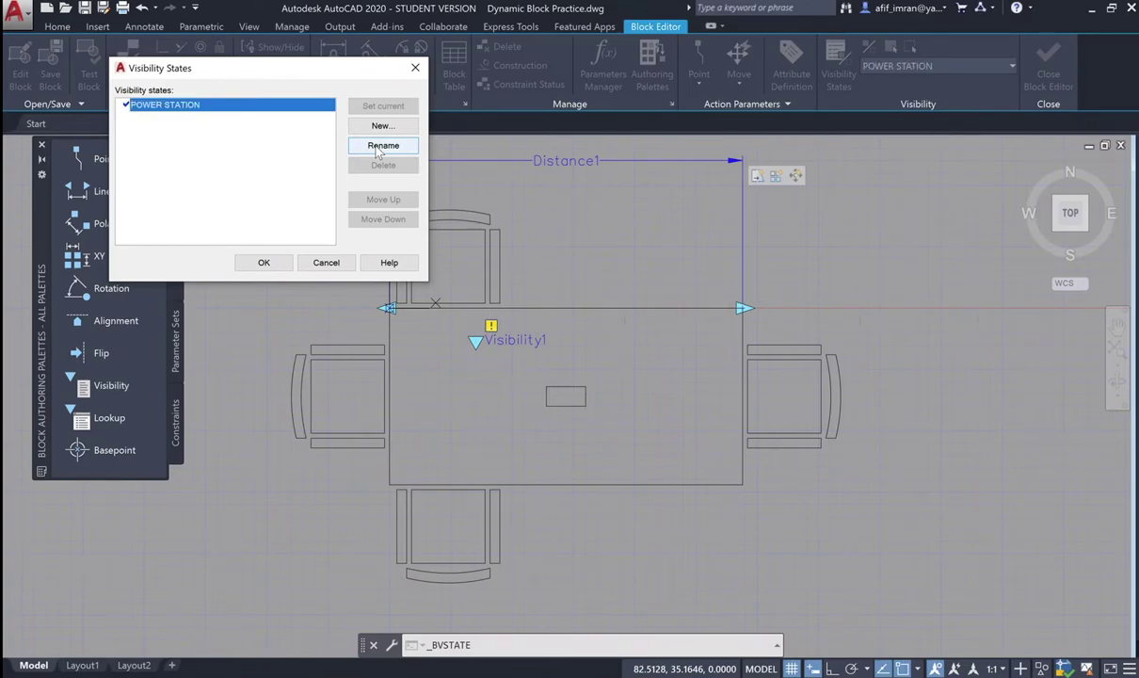
pyautogui.click(381, 127)
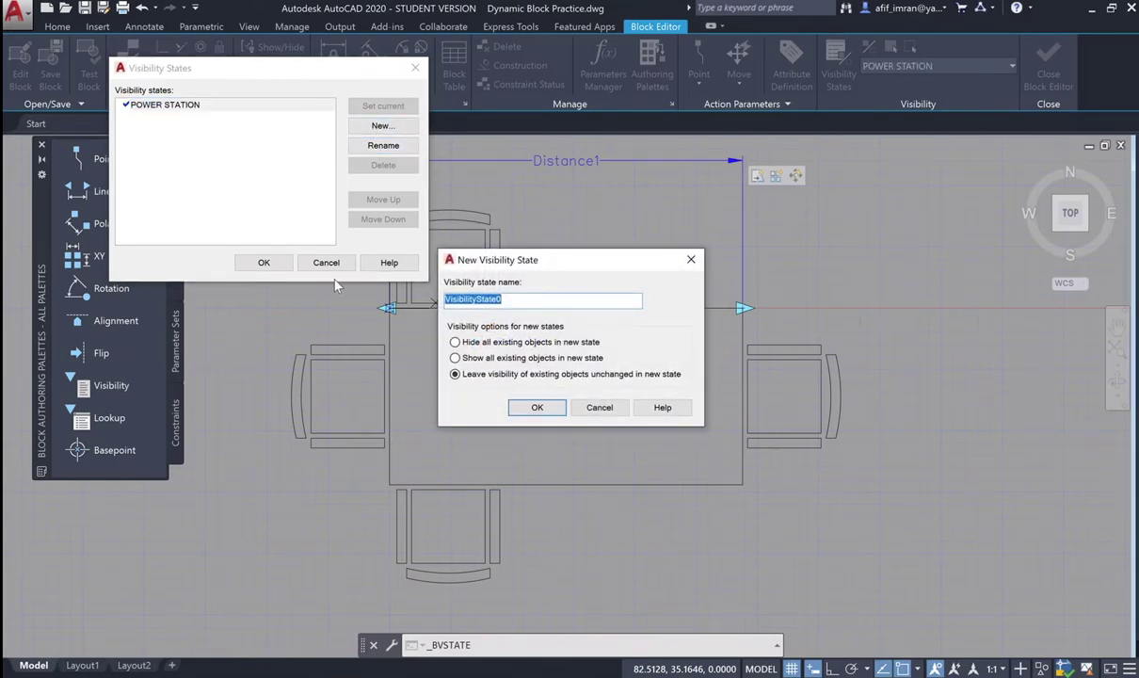
pyautogui.write('NO POWER STATION')
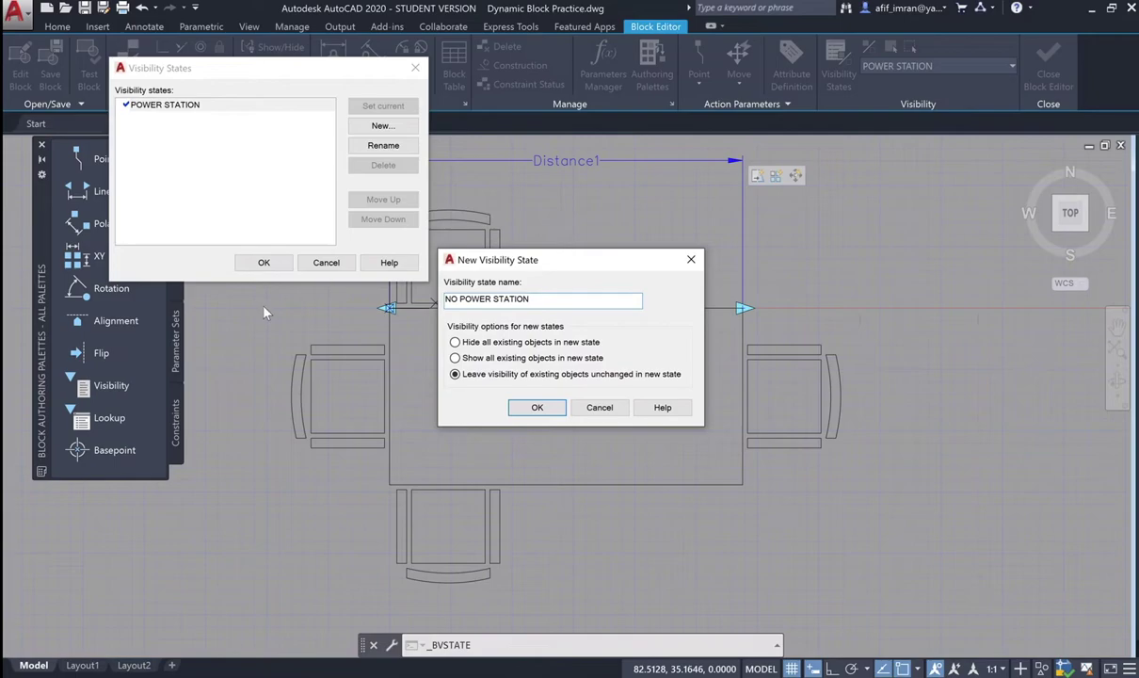
pyautogui.click(535, 406)
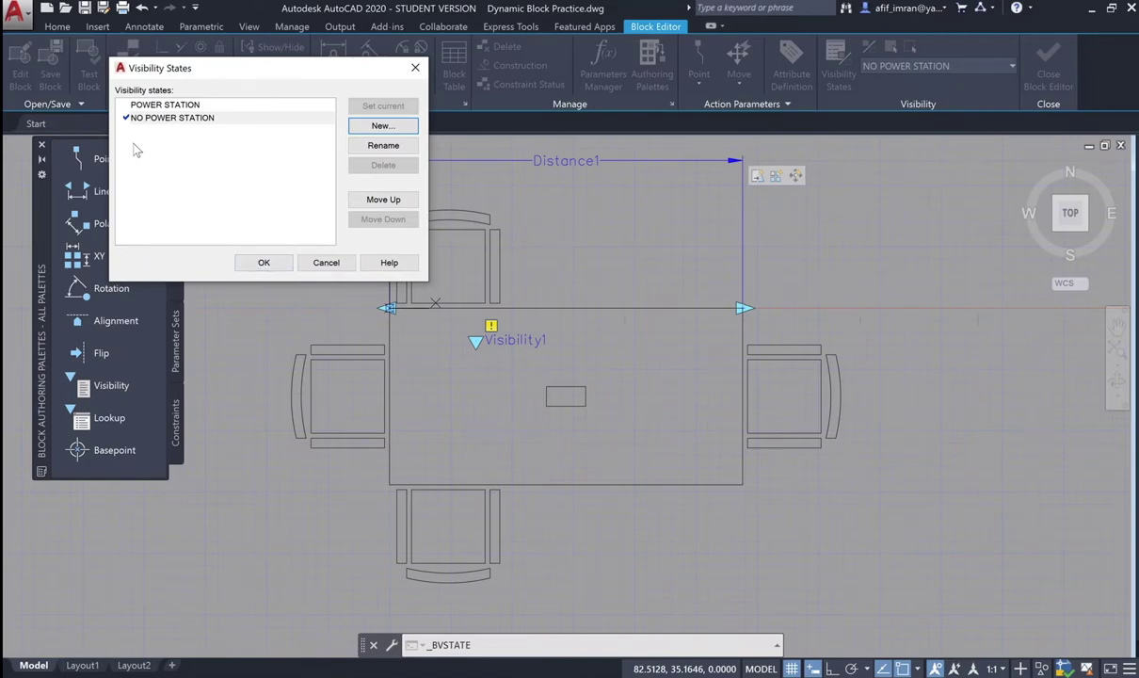
pyautogui.click(269, 265)
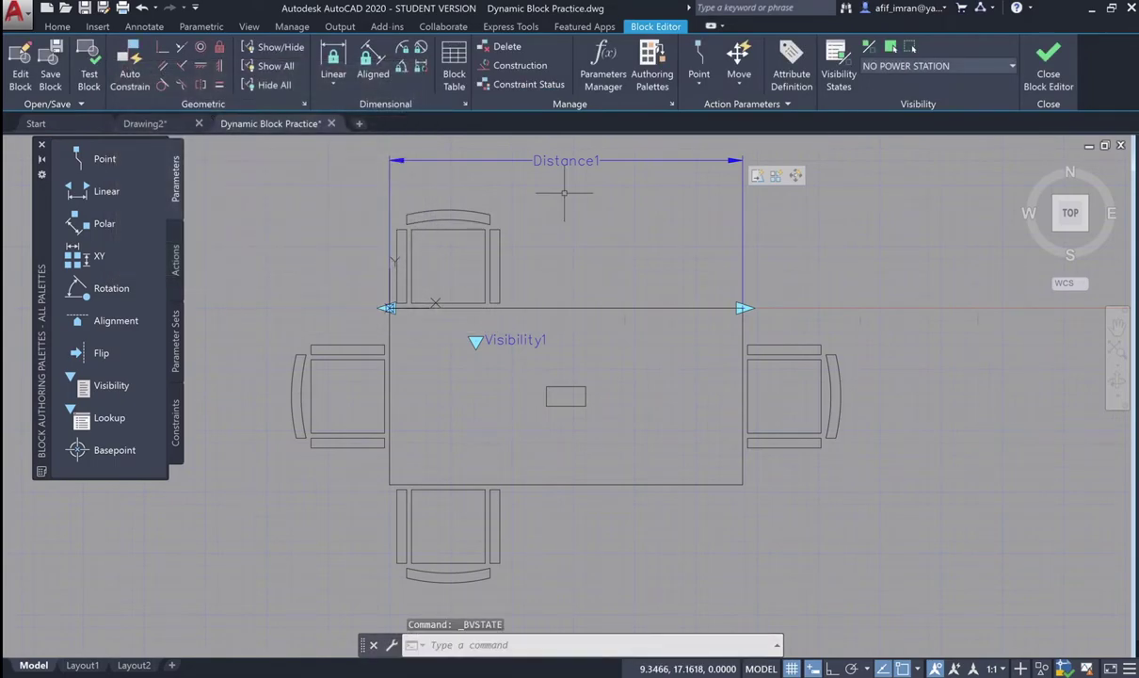
# Make the small power station rectangle invisible in the NO POWER STATION state
pyautogui.click(915, 52)
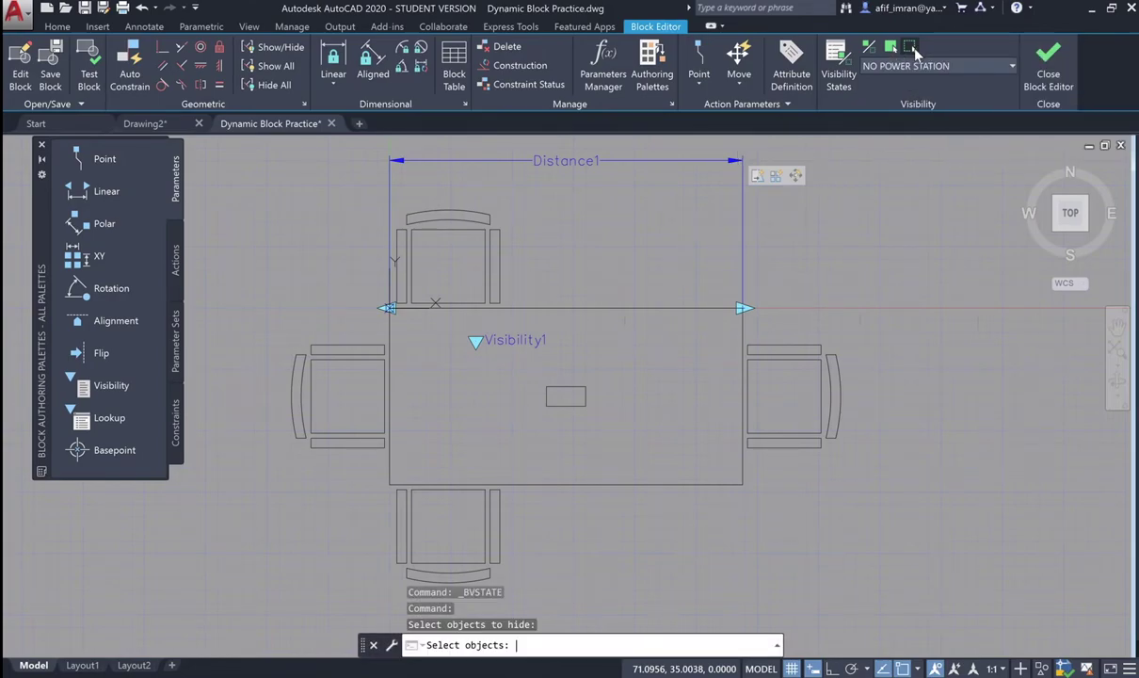
pyautogui.click(568, 386)
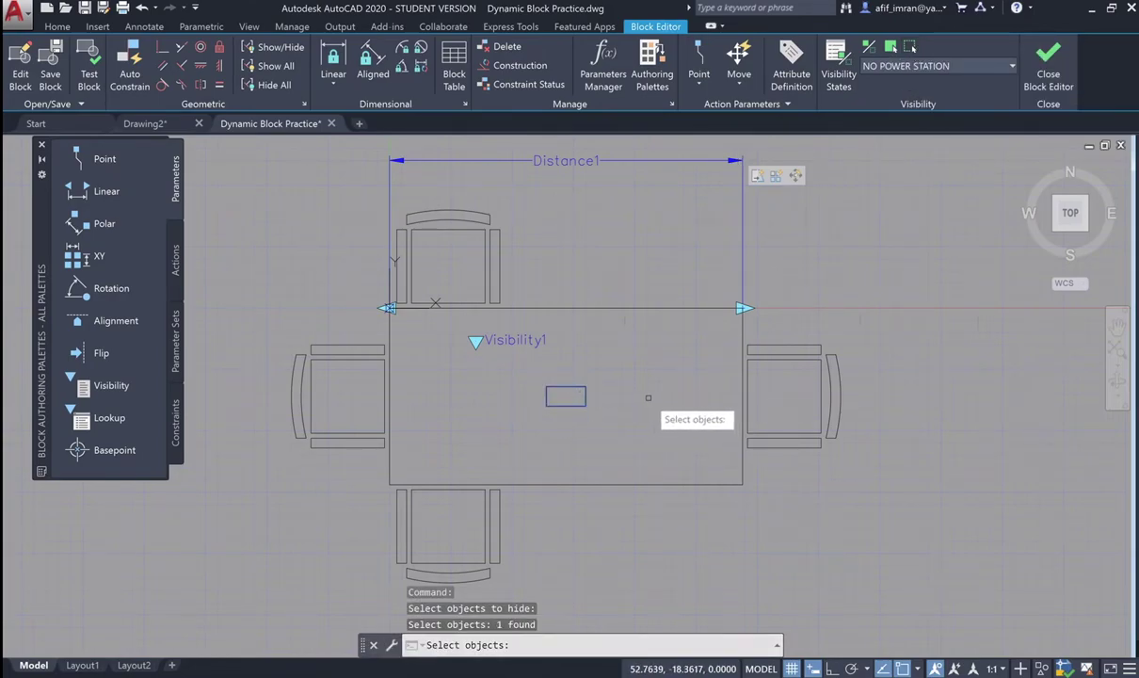
pyautogui.press('Return')
pyautogui.press('Return')
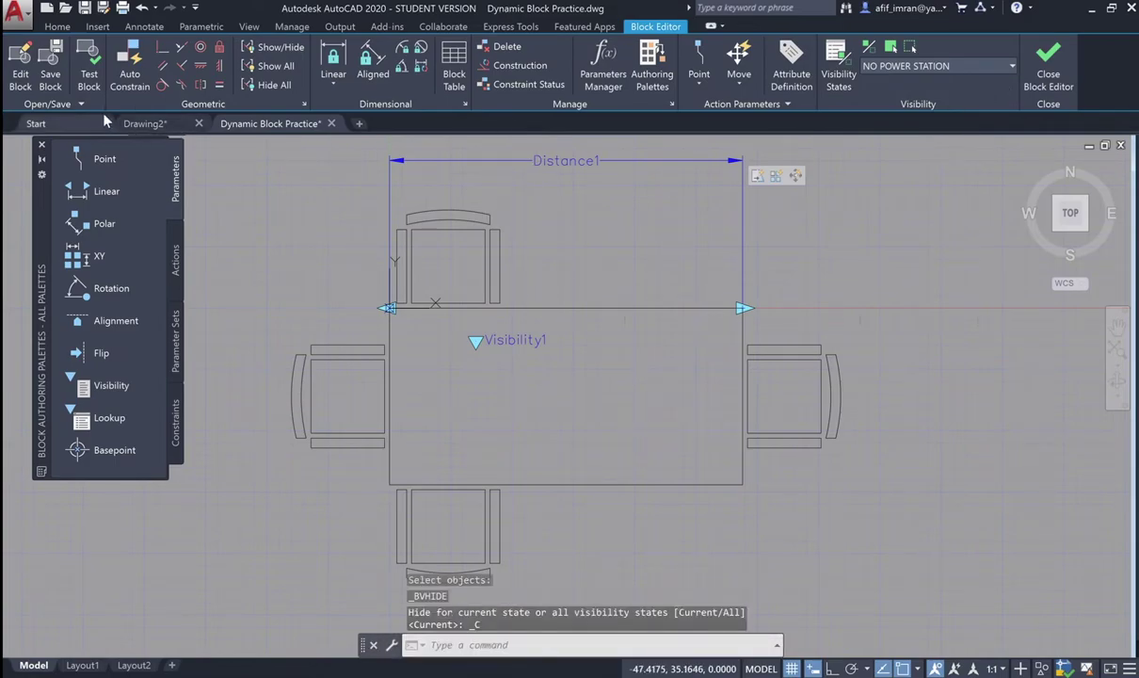
# Save the block, close the Block Editor, and select the placed conference table
pyautogui.click(53, 64)
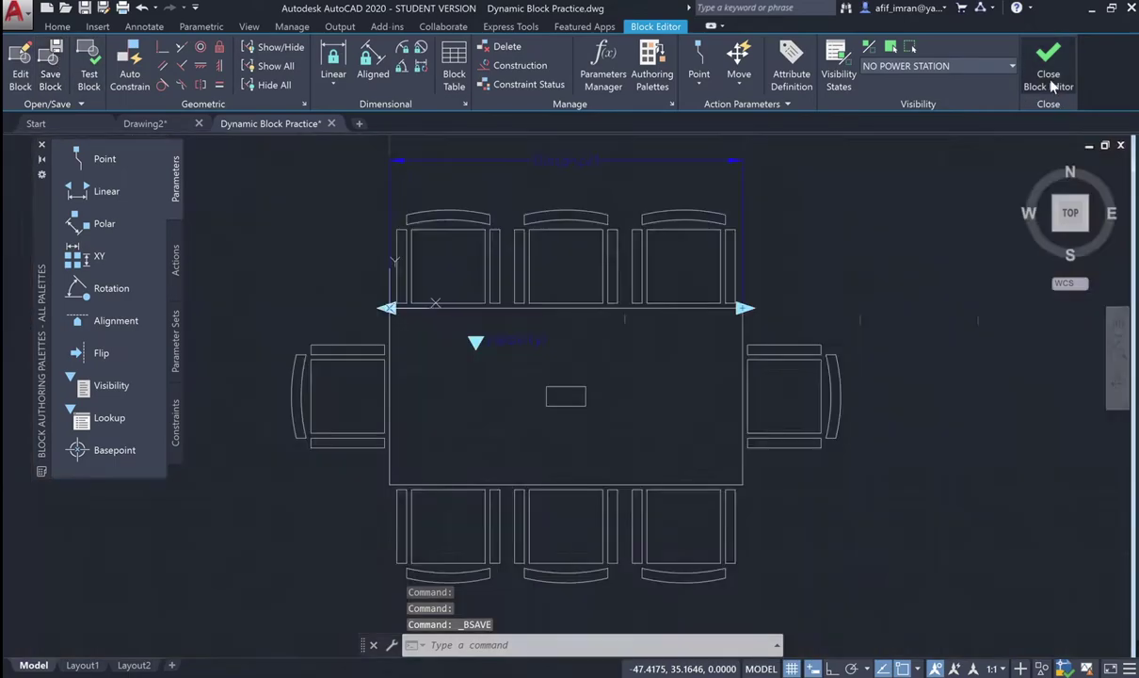
pyautogui.click(1049, 77)
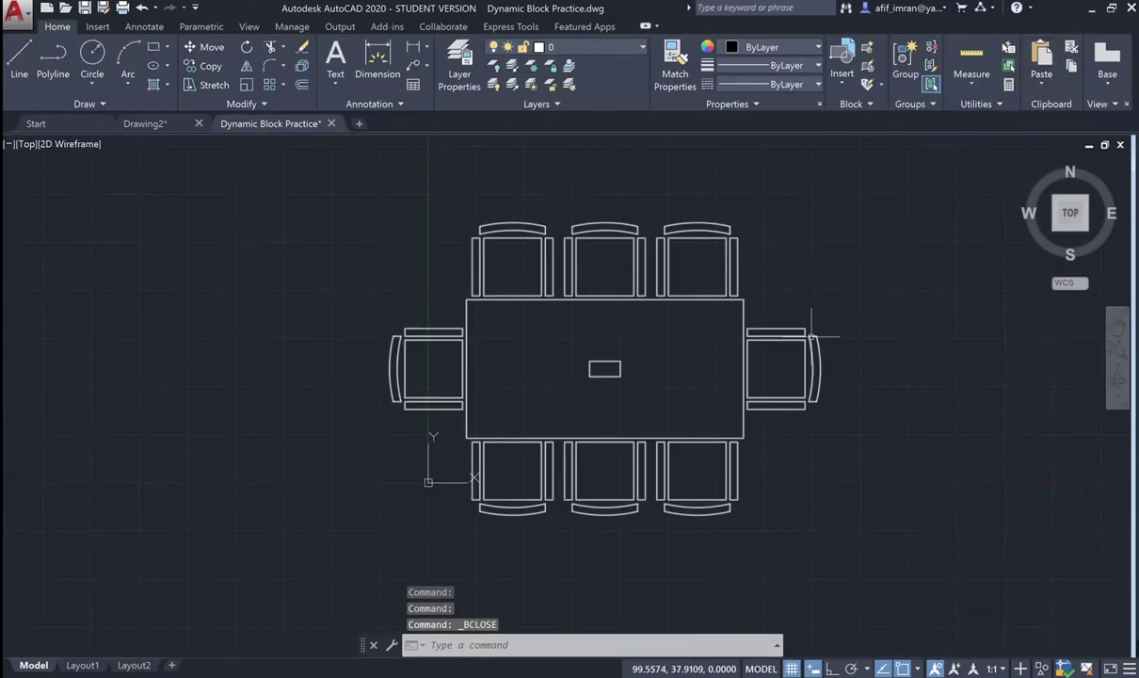
pyautogui.click(753, 303)
pyautogui.click(745, 302)
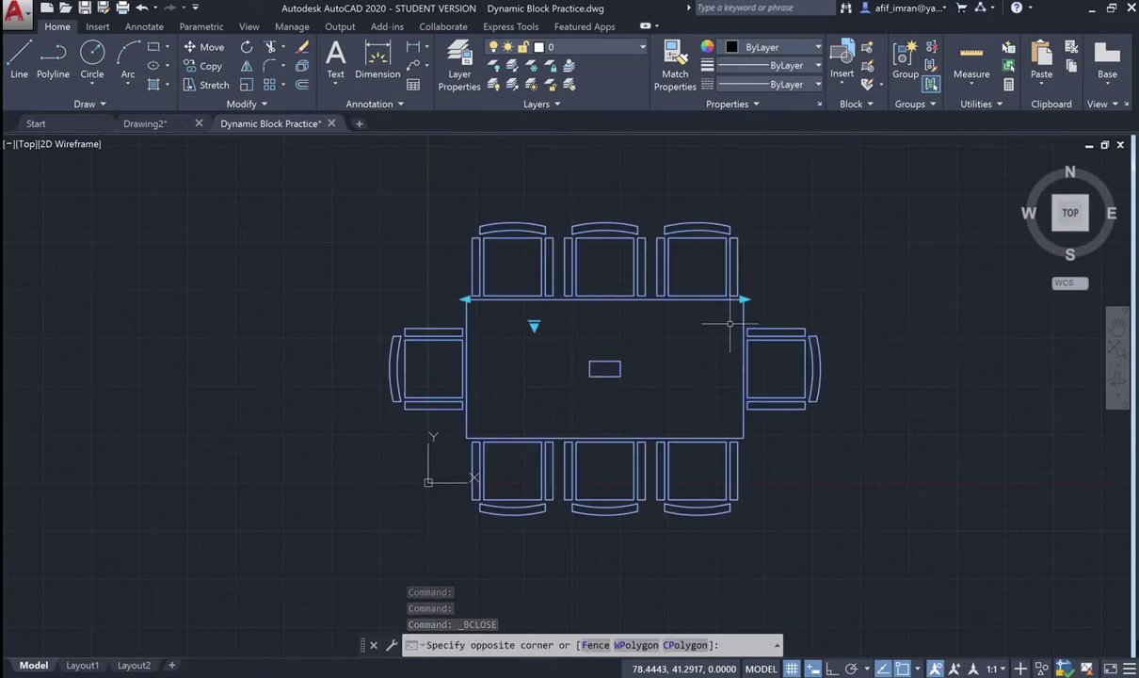
# Stretch the table to five chairs per side, then back to three
pyautogui.click(744, 299)
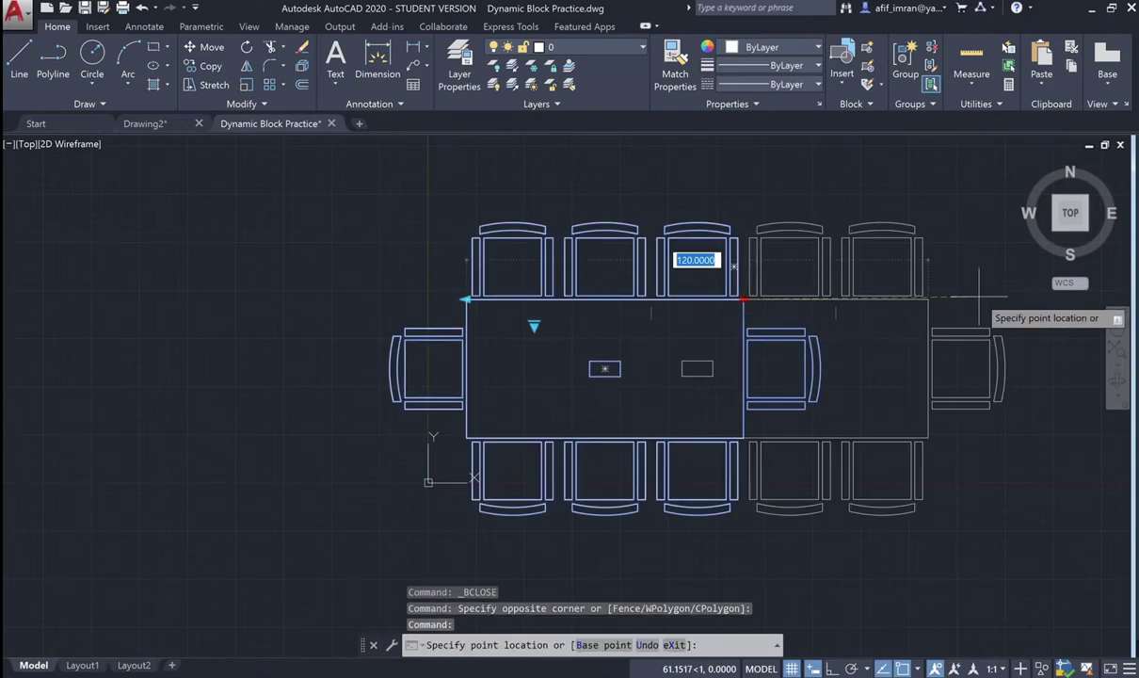
pyautogui.click(942, 303)
pyautogui.click(930, 300)
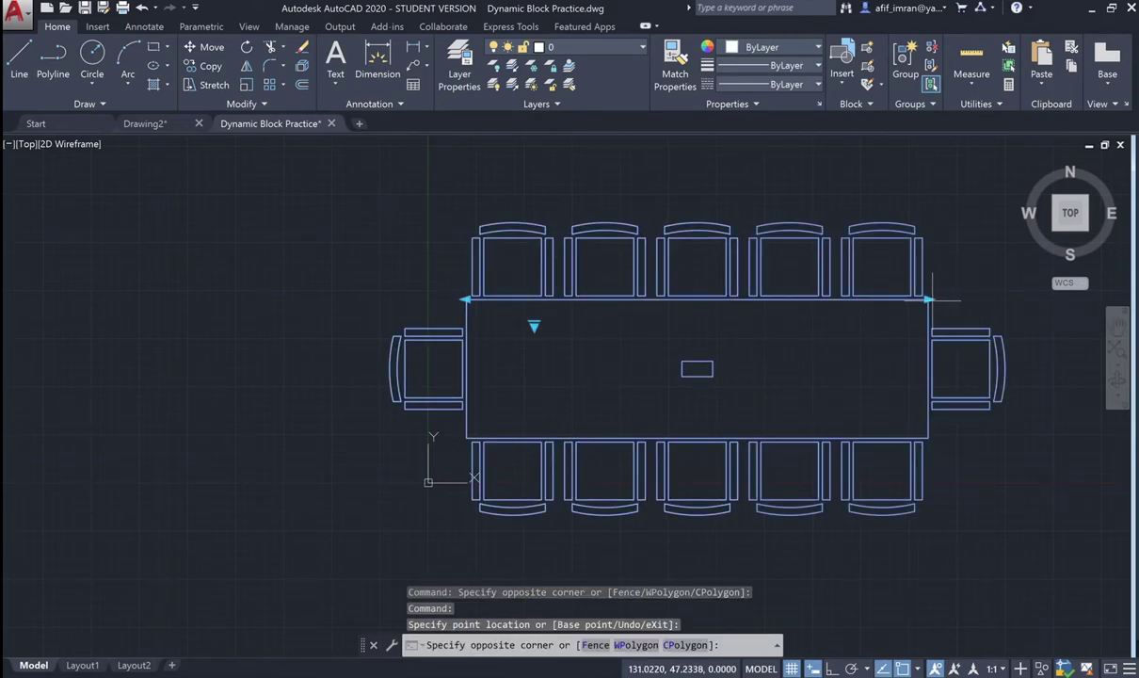
pyautogui.click(889, 286)
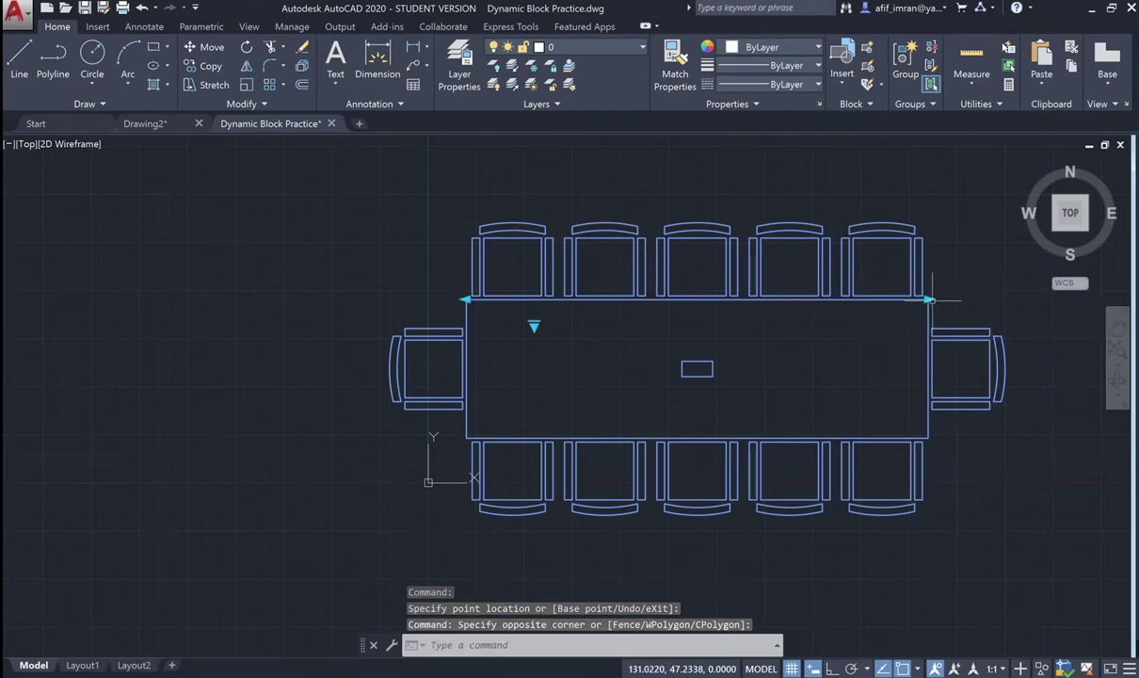
pyautogui.click(930, 300)
pyautogui.click(743, 299)
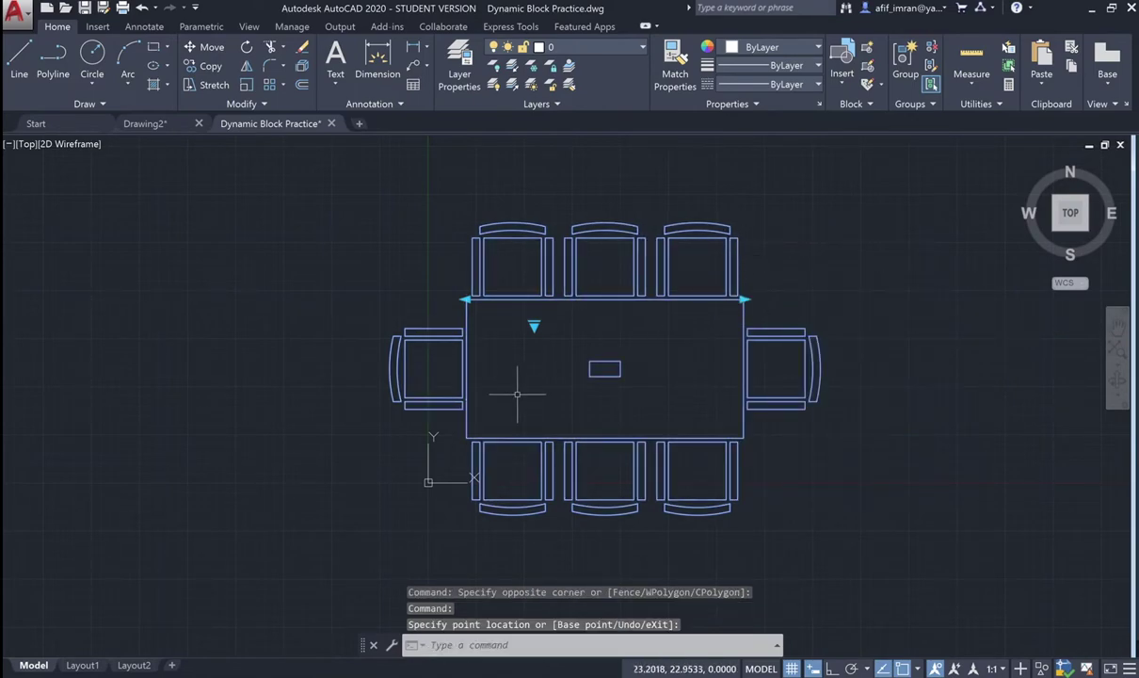
# Switch the table's visibility state to NO POWER STATION
pyautogui.click(533, 325)
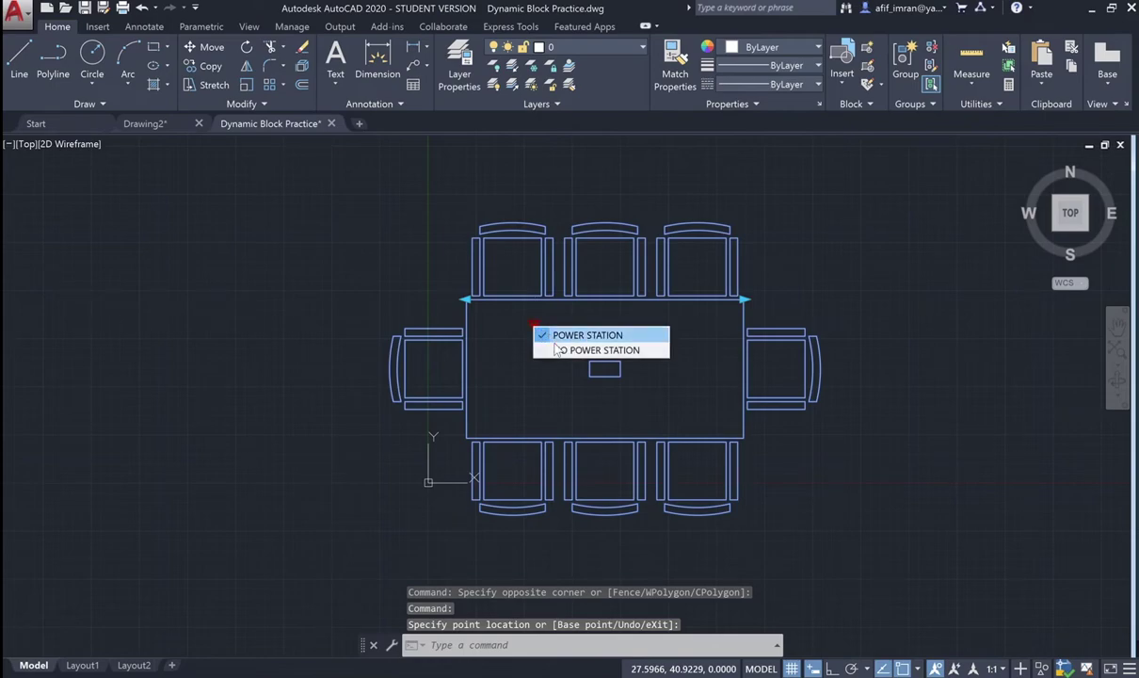
pyautogui.click(551, 348)
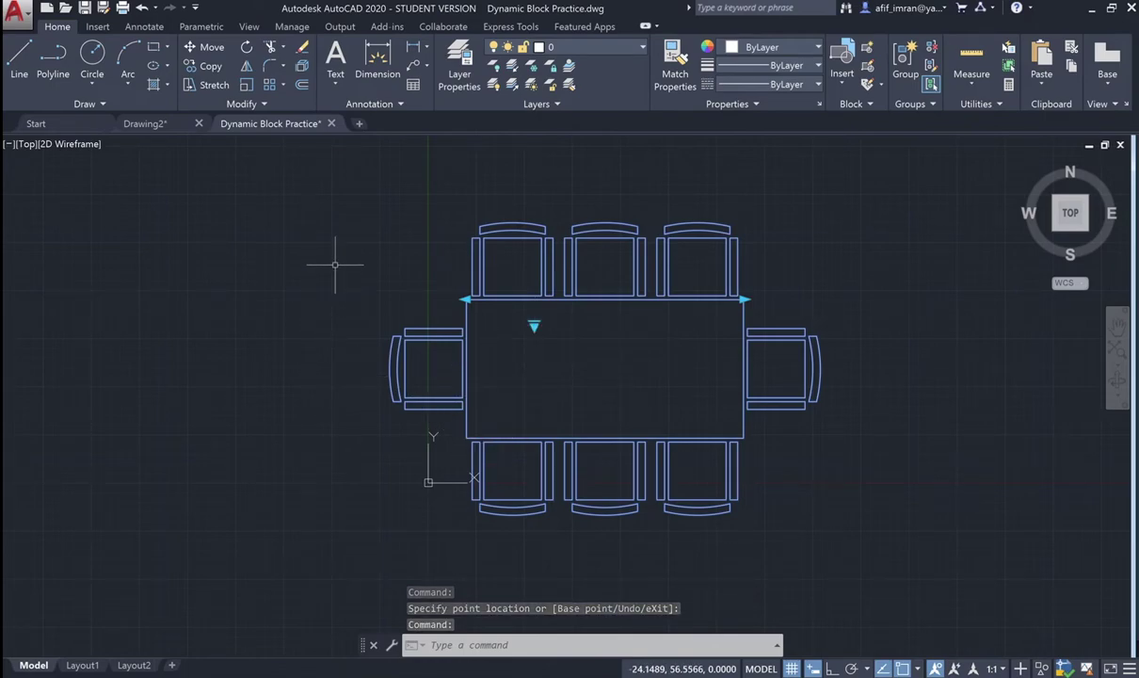
pyautogui.press('Escape')
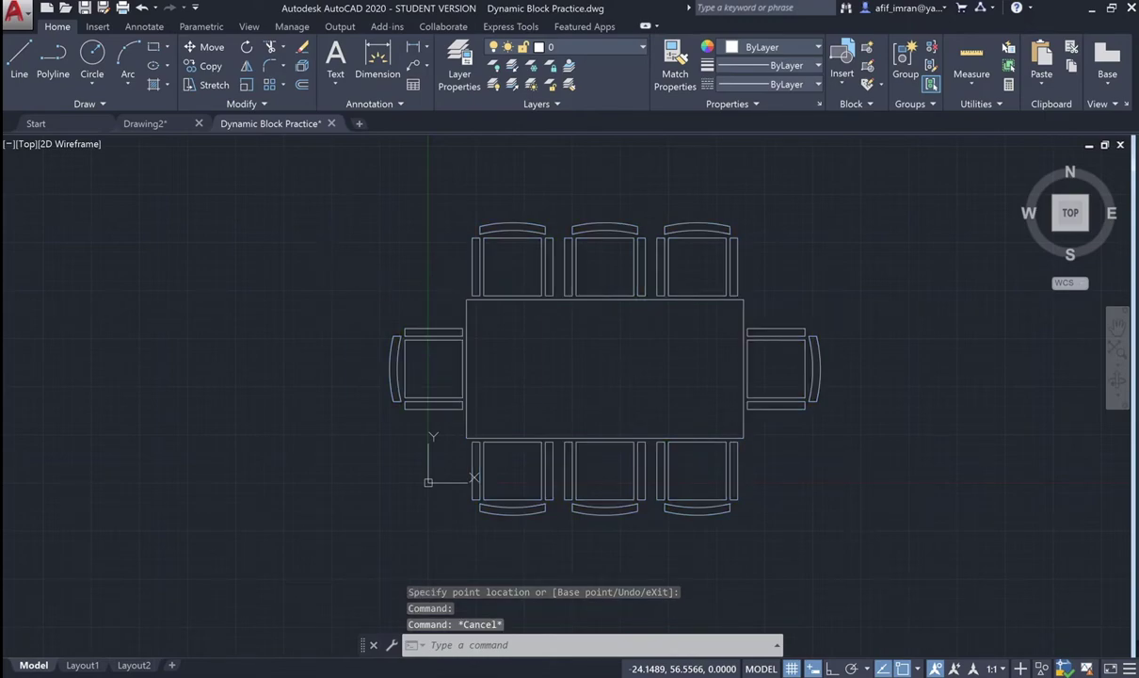
# Insert a second CONFERENCE block above-left of the first table
pyautogui.write('i')
pyautogui.press('Return')
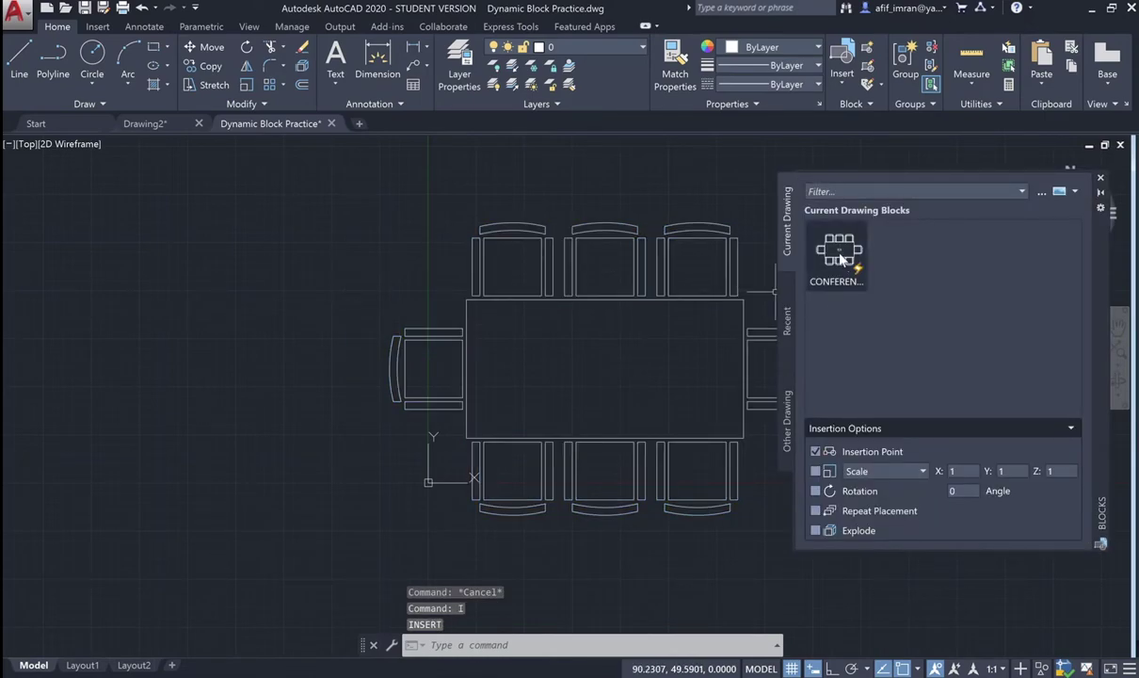
pyautogui.scroll(-3, 740, 335)
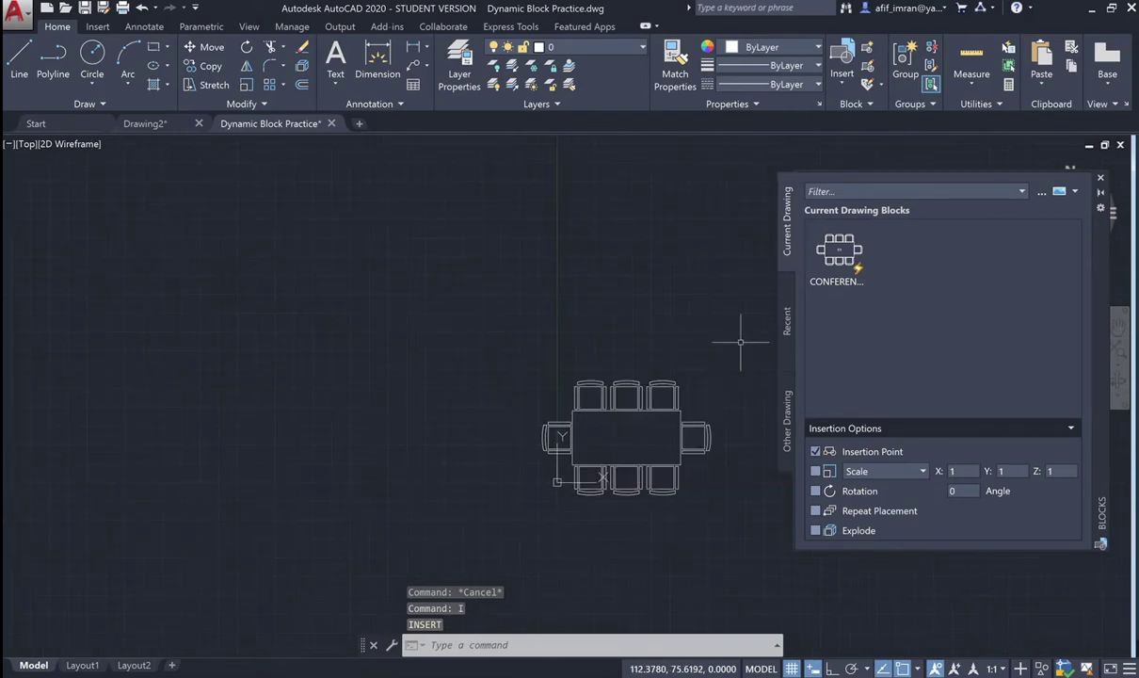
pyautogui.moveTo(836, 249); pyautogui.dragTo(539, 301)
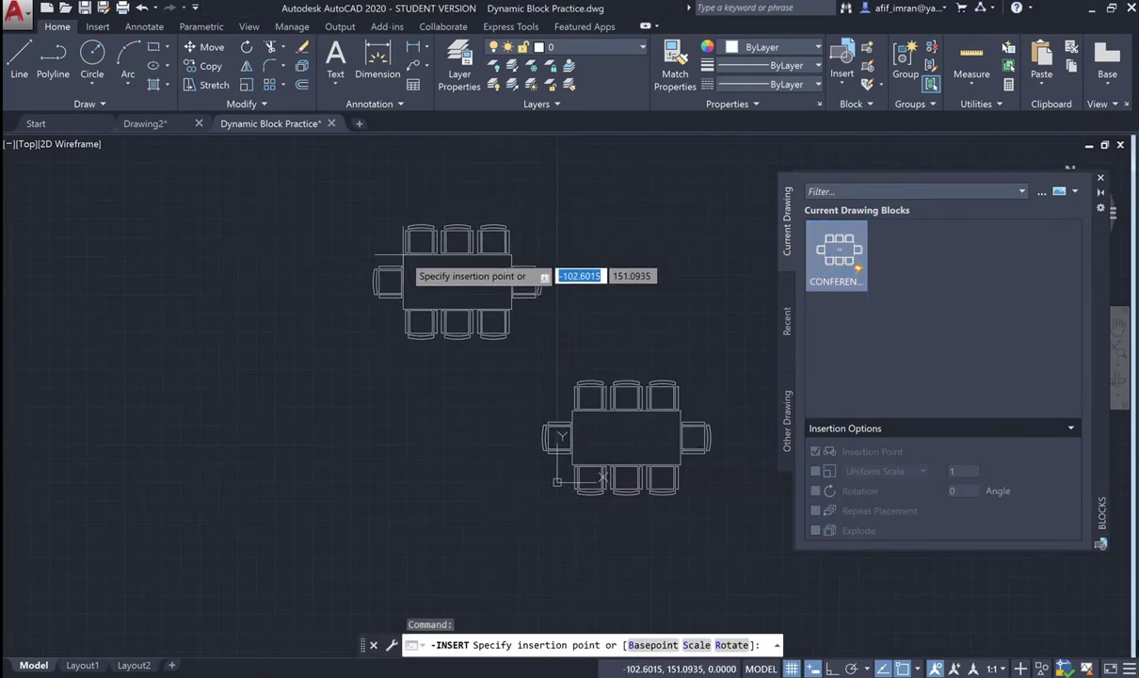
pyautogui.click(361, 268)
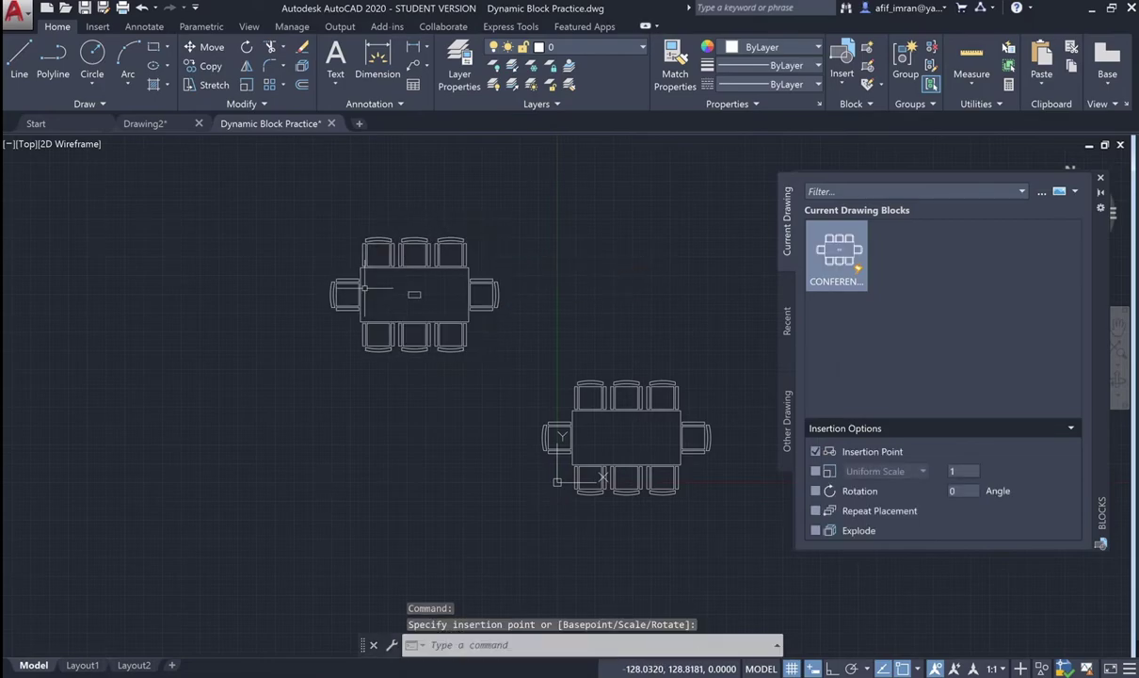
# Select the new table and stretch it to five chairs per side
pyautogui.scroll(2, 415, 261)
pyautogui.scroll(1, 524, 273)
pyautogui.click(631, 254)
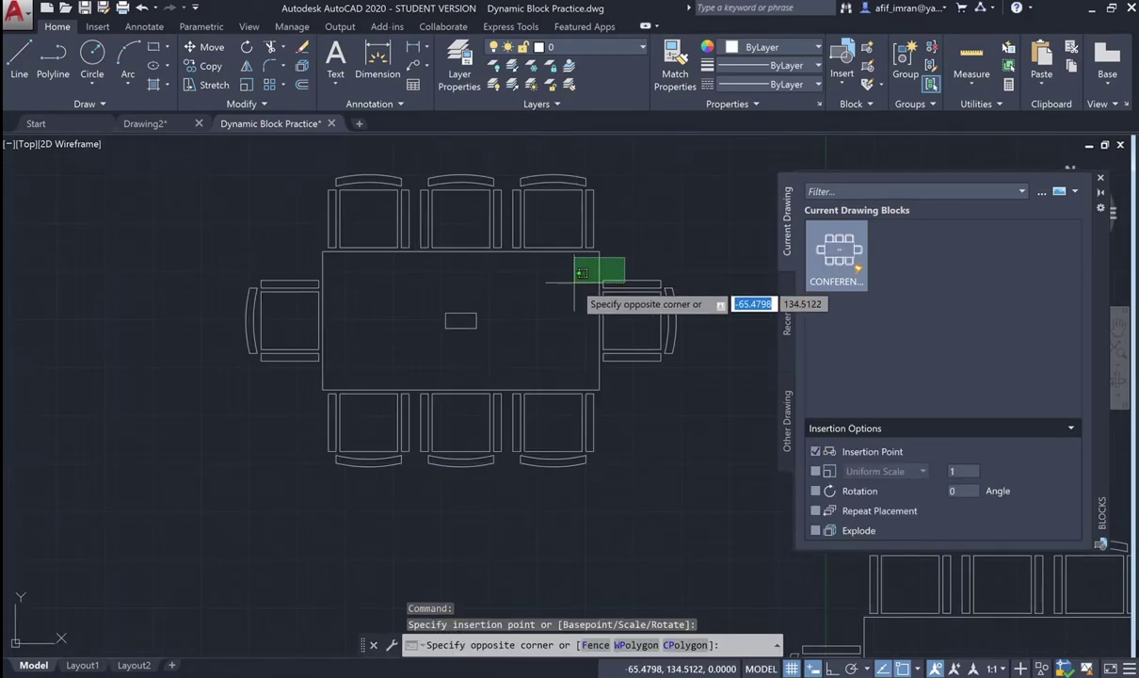
pyautogui.click(498, 351)
pyautogui.scroll(-1, 456, 376)
pyautogui.click(547, 297)
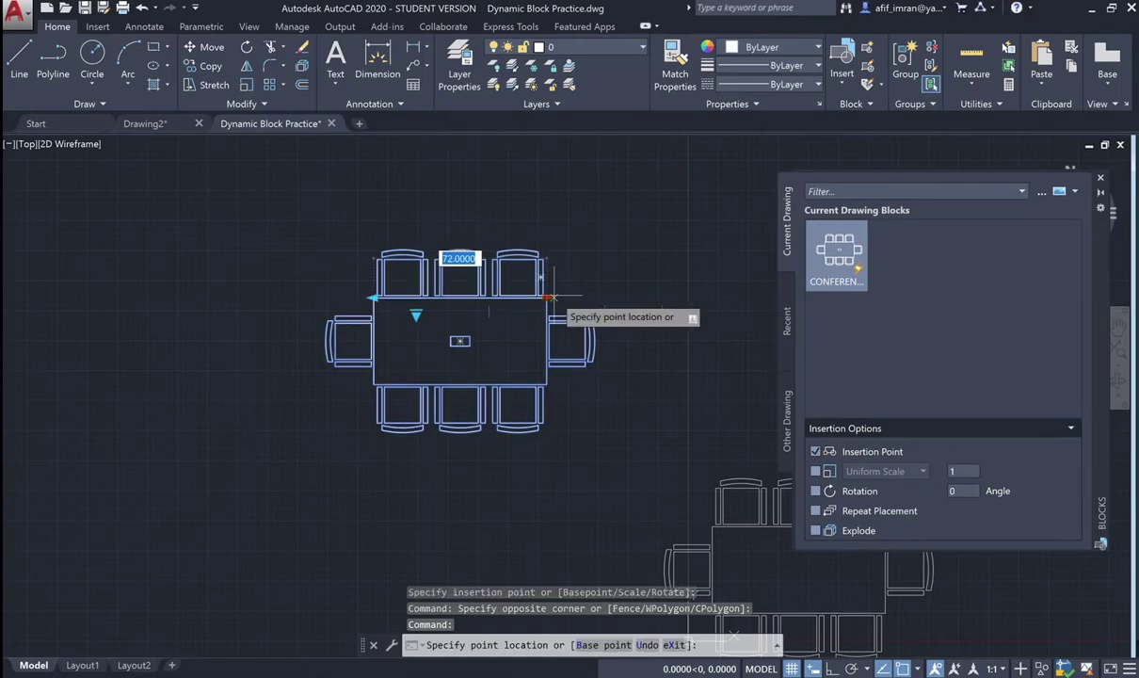
pyautogui.click(662, 297)
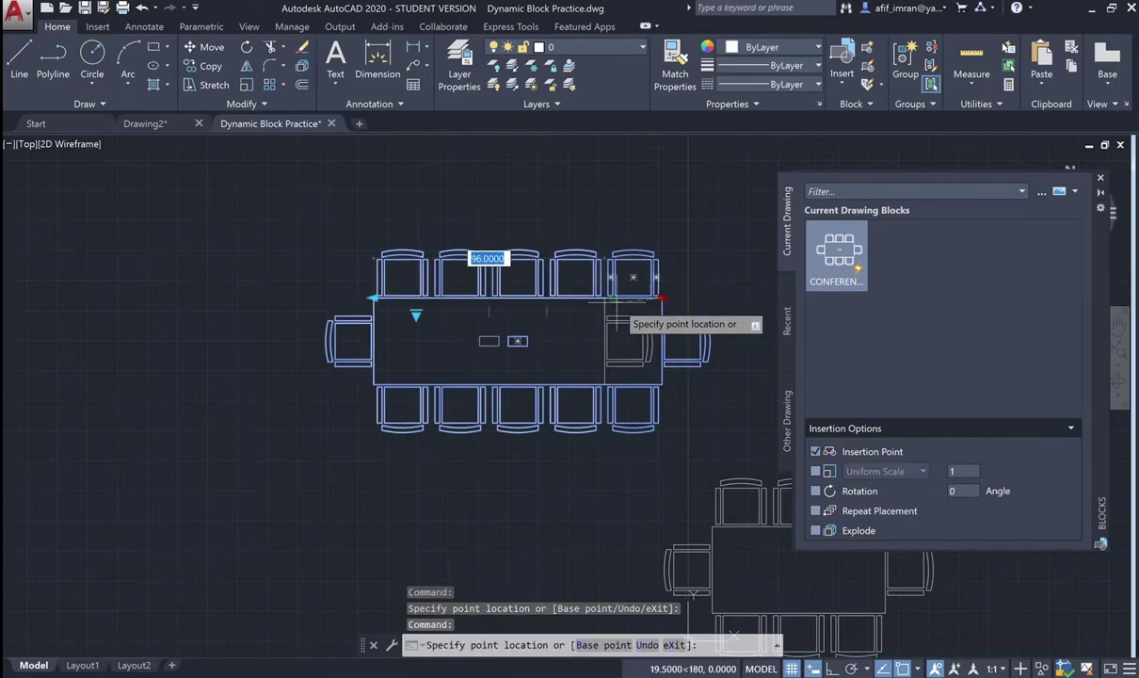
# Shorten the table to two chairs per side and hide its power station
pyautogui.click(490, 297)
pyautogui.click(415, 316)
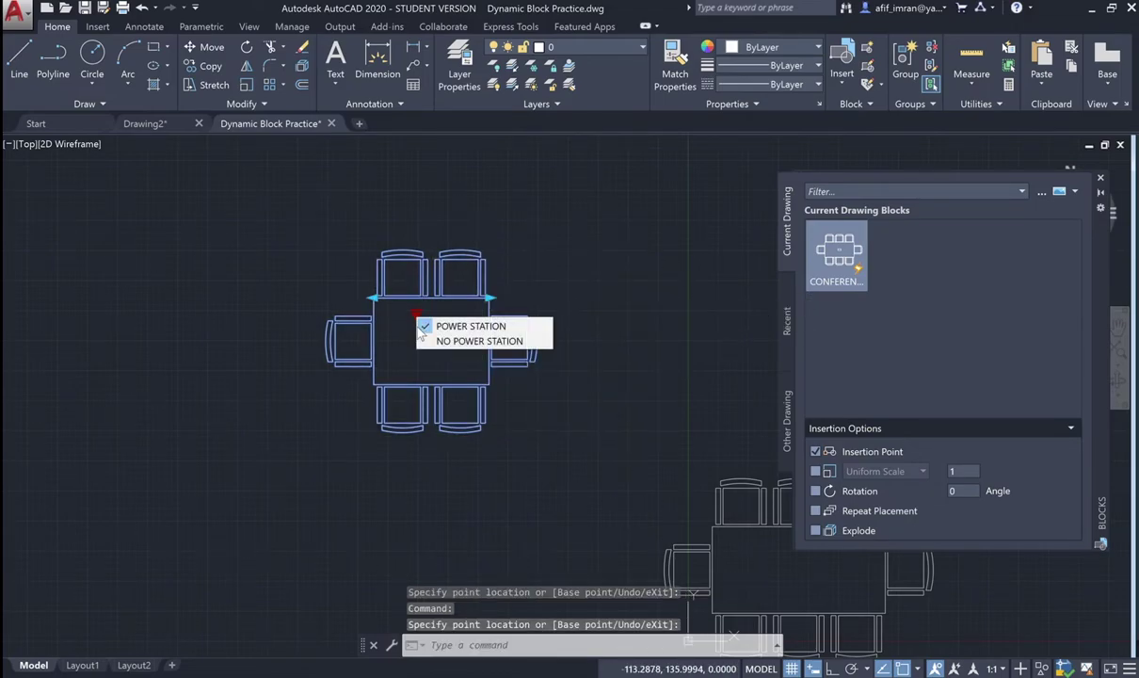
pyautogui.click(452, 340)
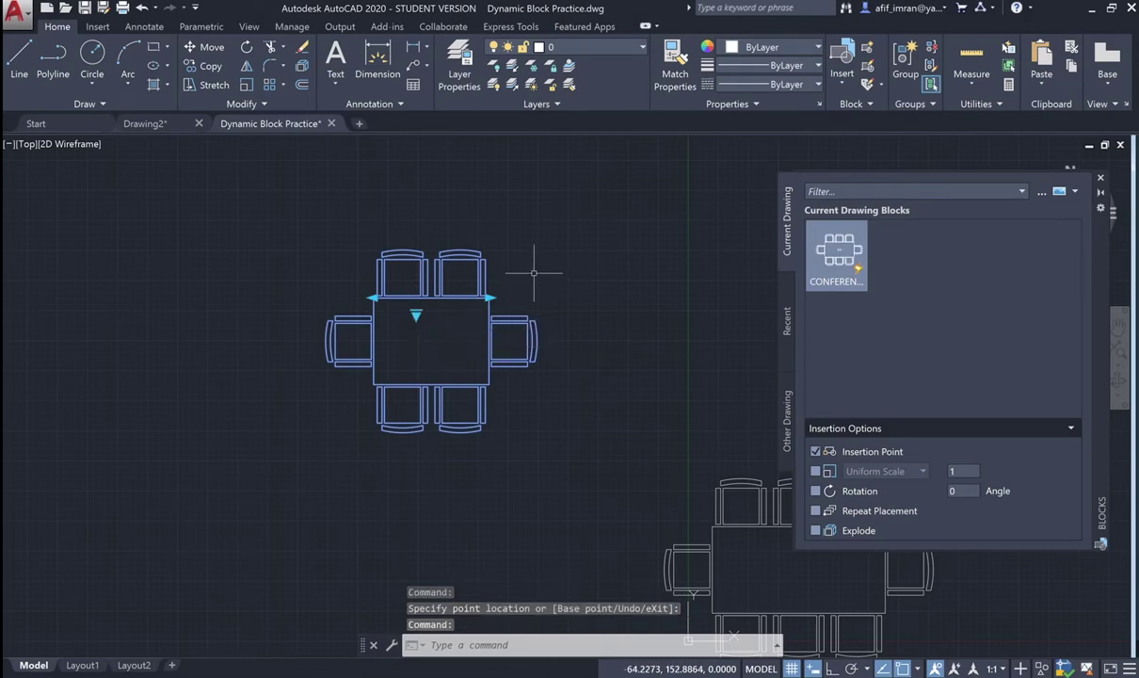
pyautogui.press('Escape')
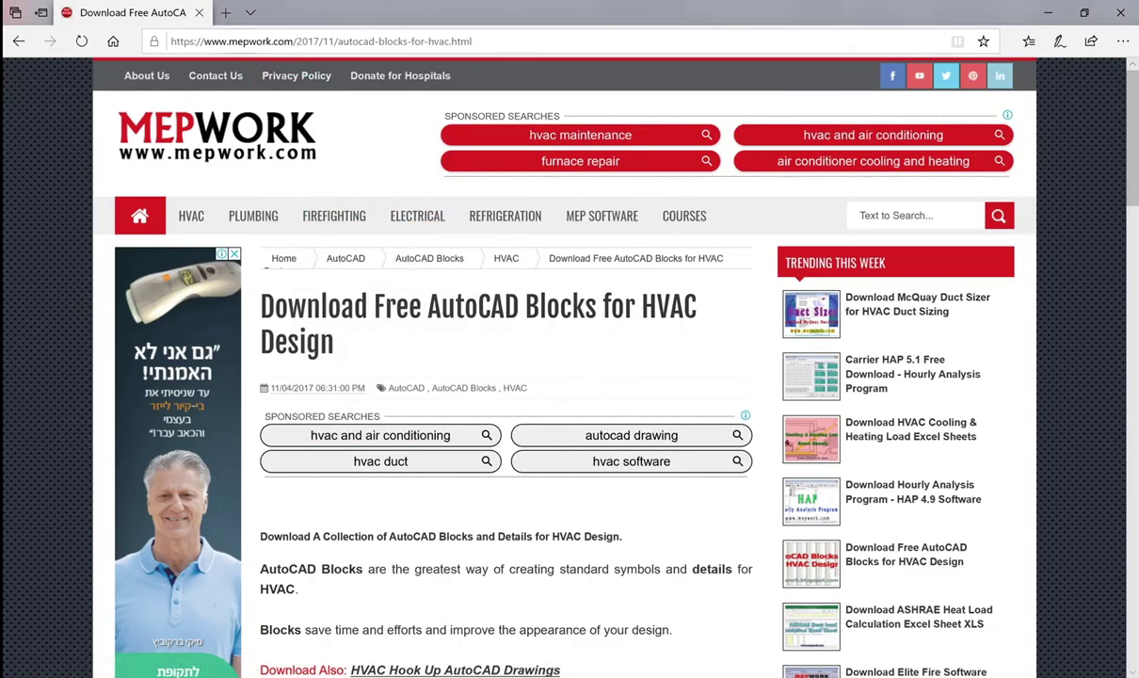
# Review the HVAC blocks page down to its download links, then bring the Desktop folder forward
pyautogui.scroll(-4, 365, 295)
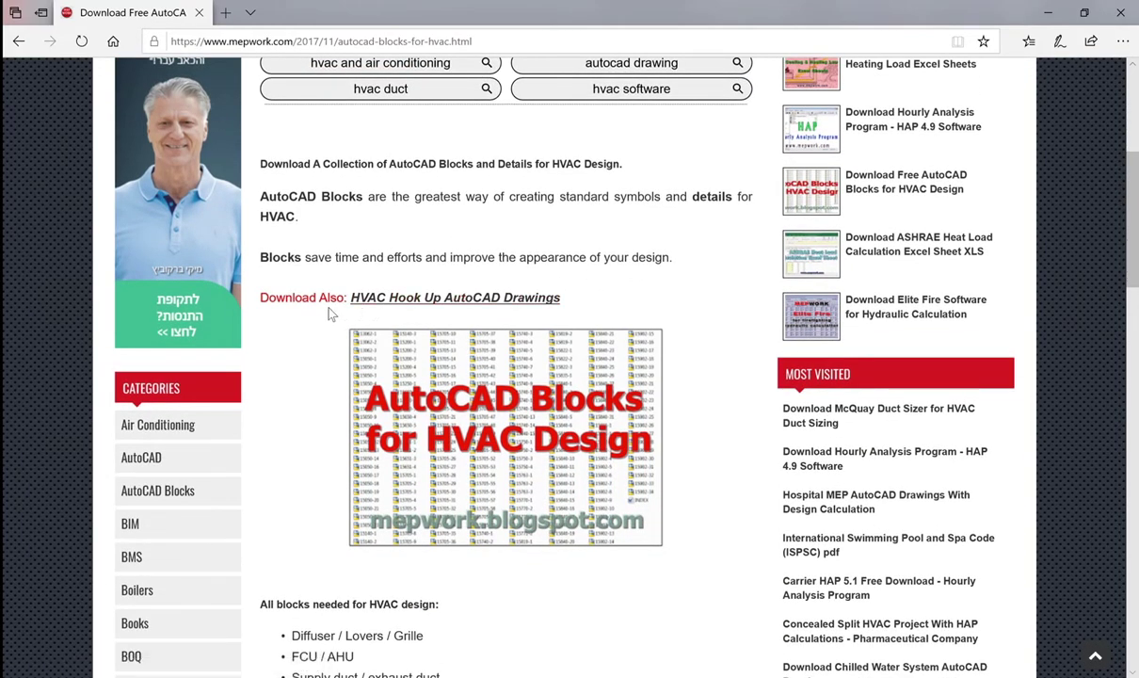
pyautogui.scroll(-3, 331, 314)
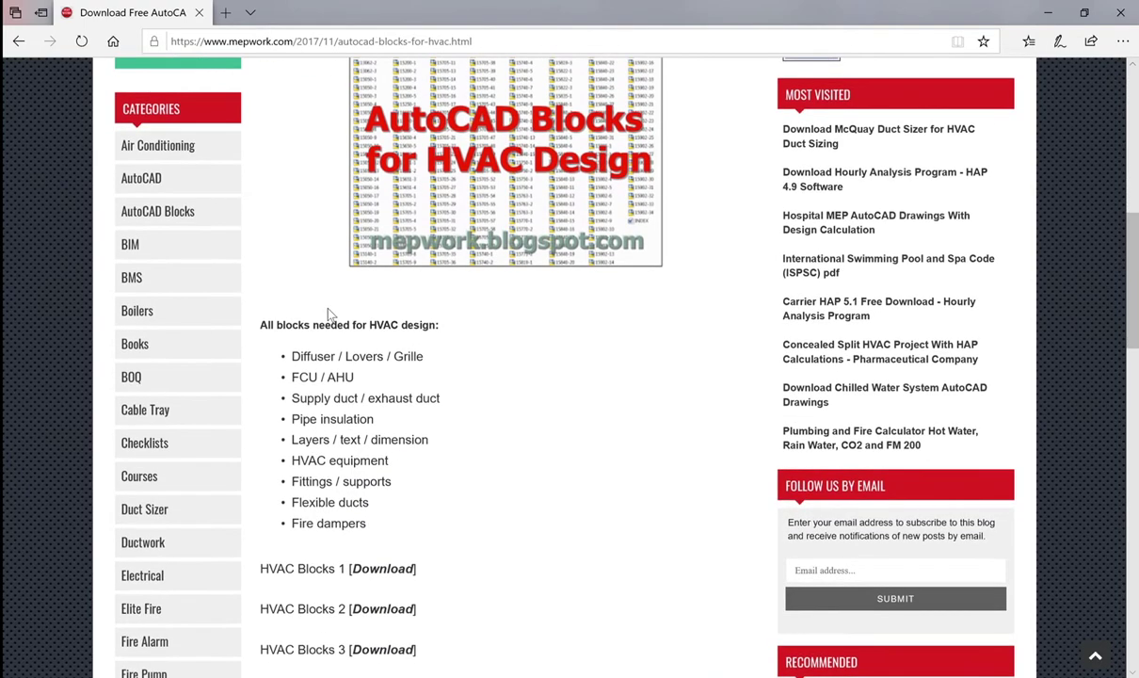
pyautogui.scroll(-2, 330, 314)
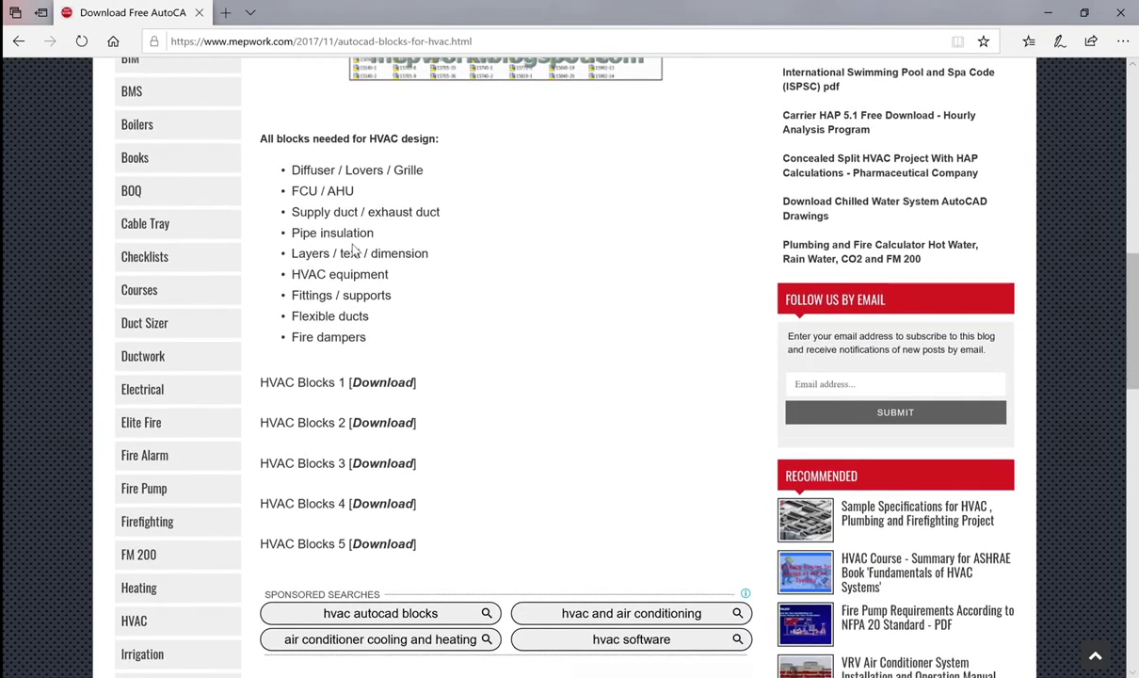
pyautogui.scroll(-1, 350, 290)
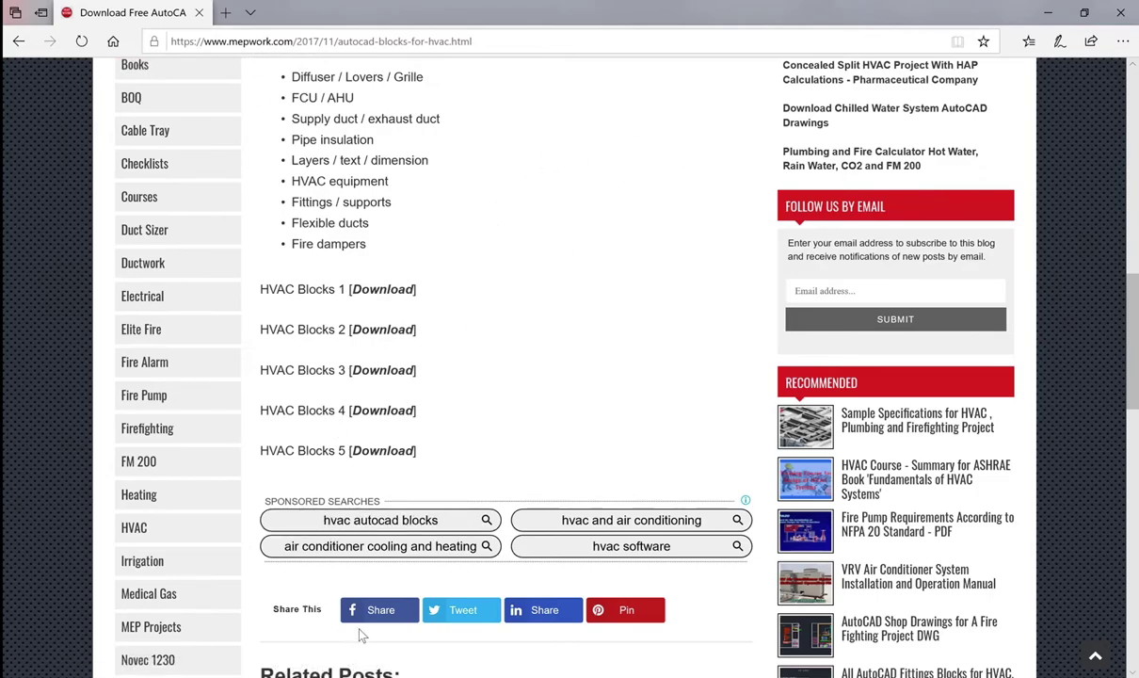
pyautogui.hotkey('alt', 'Tab')
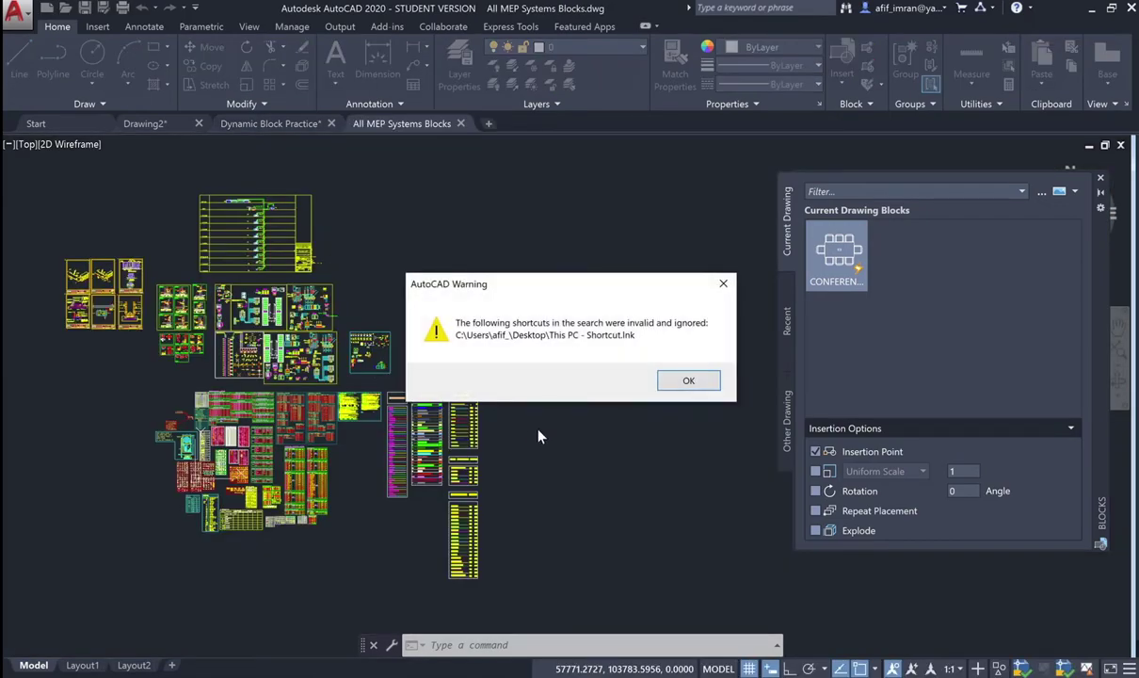
# Dismiss the invalid-shortcuts warning and zoom into the MEP blocks library drawing
pyautogui.click(683, 379)
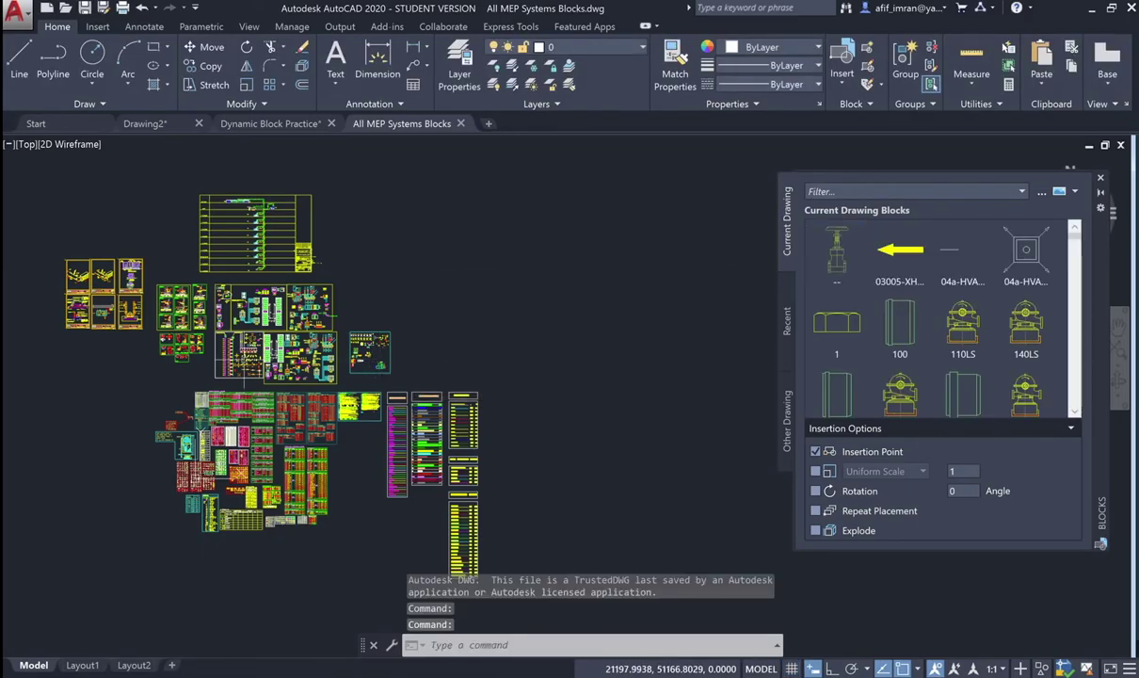
pyautogui.scroll(2, 139, 350)
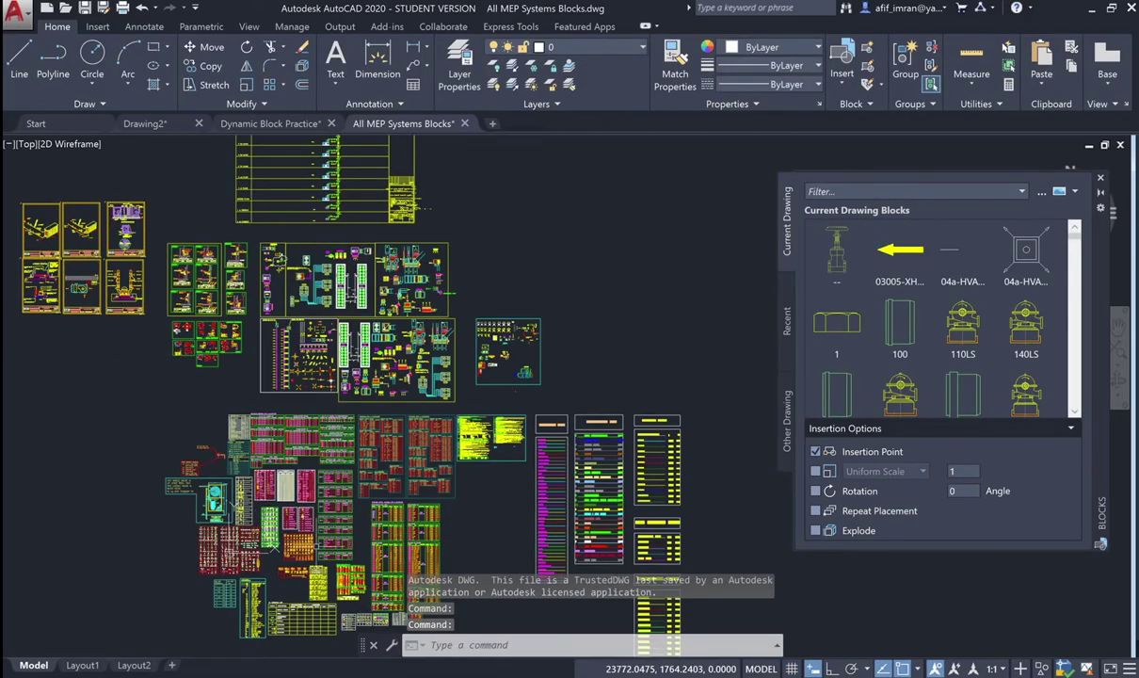
pyautogui.scroll(2, 334, 451)
pyautogui.scroll(2, 336, 453)
pyautogui.scroll(2, 337, 455)
pyautogui.scroll(2, 338, 457)
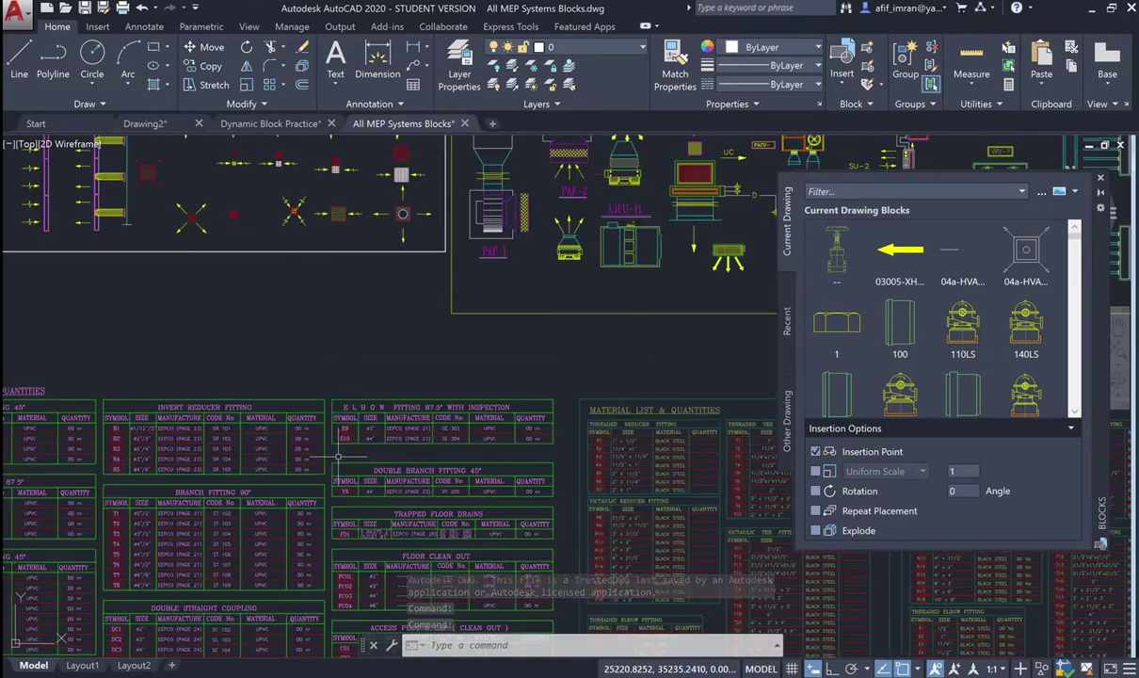
# Zoom in and out across the duct and pipe-fitting symbols to inspect them
pyautogui.scroll(-3, 338, 457)
pyautogui.scroll(3, 322, 269)
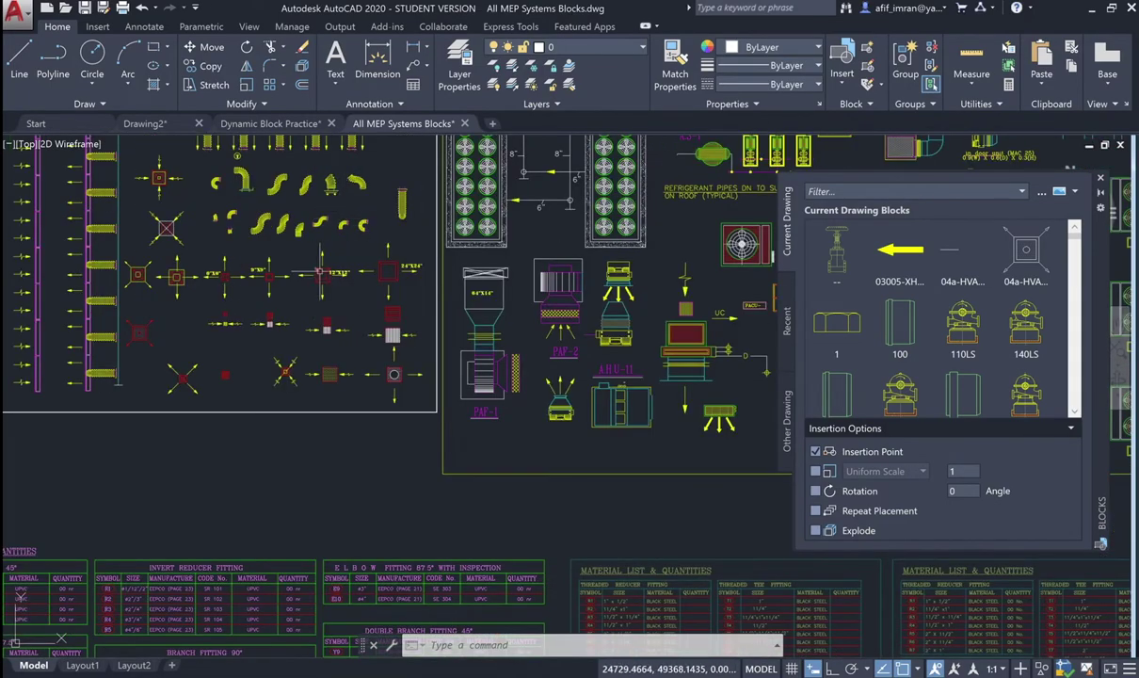
pyautogui.scroll(5, 320, 273)
pyautogui.scroll(-4, 570, 287)
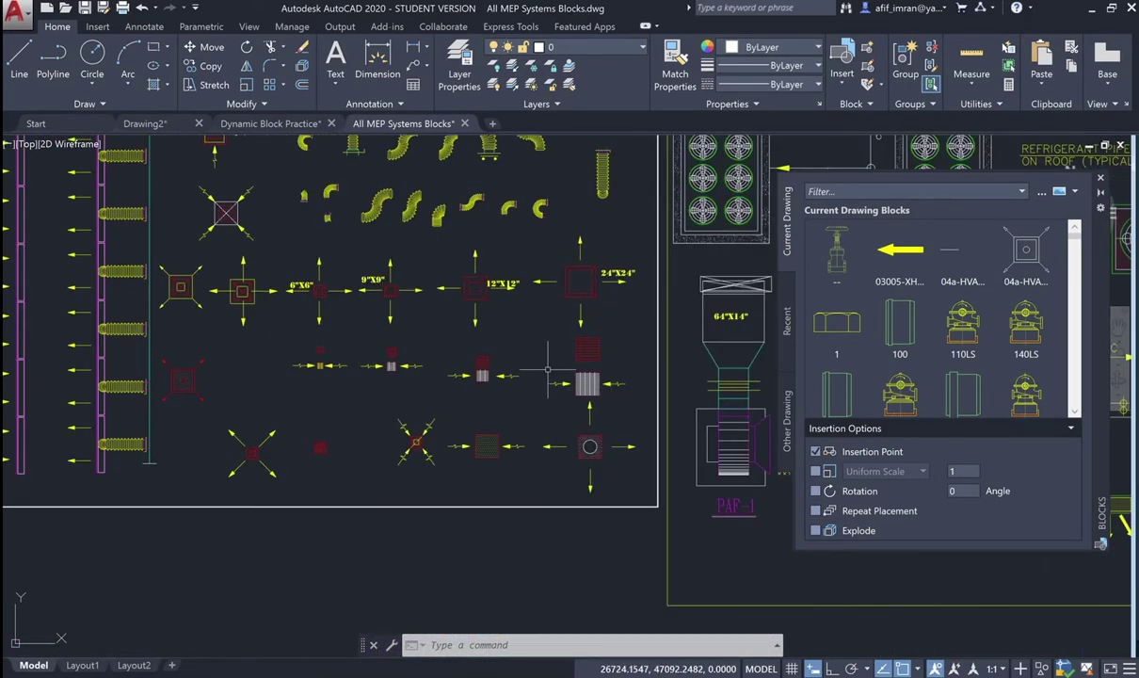
pyautogui.scroll(-2, 273, 370)
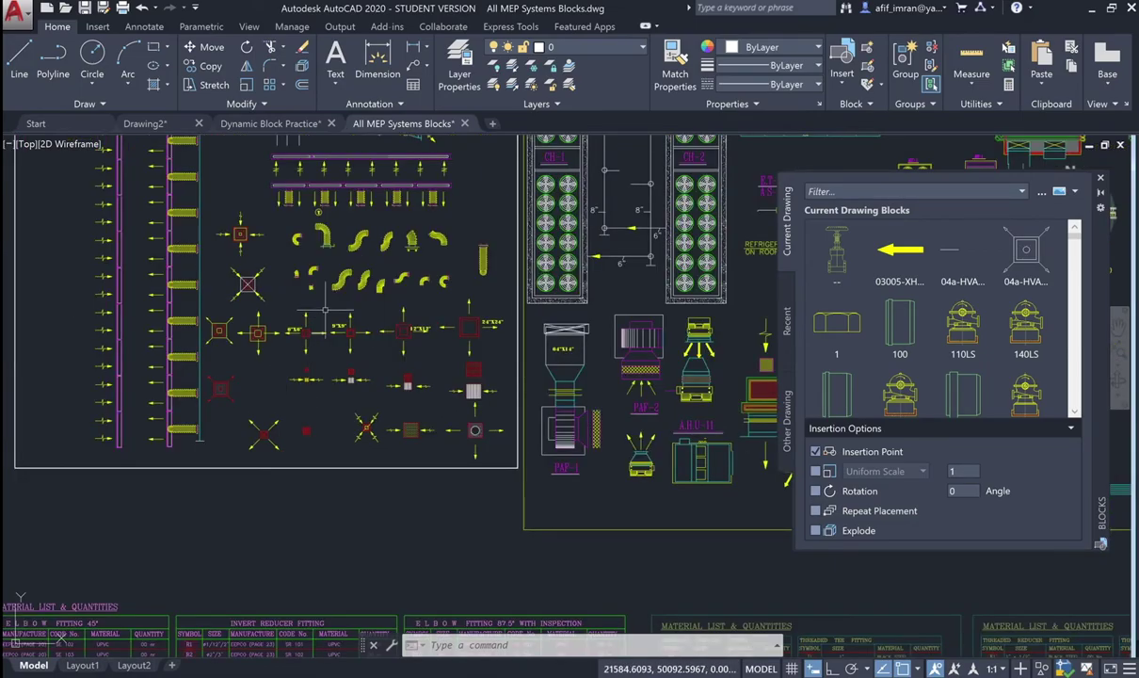
pyautogui.scroll(5, 324, 309)
pyautogui.scroll(-5, 305, 376)
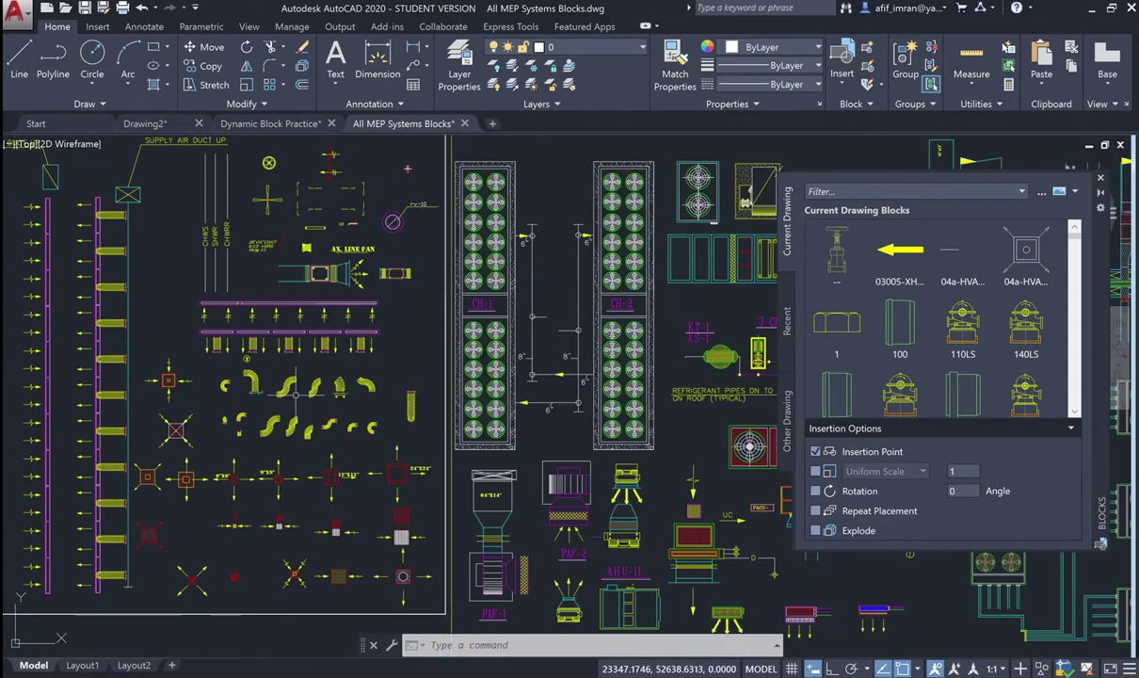
pyautogui.scroll(-3, 296, 392)
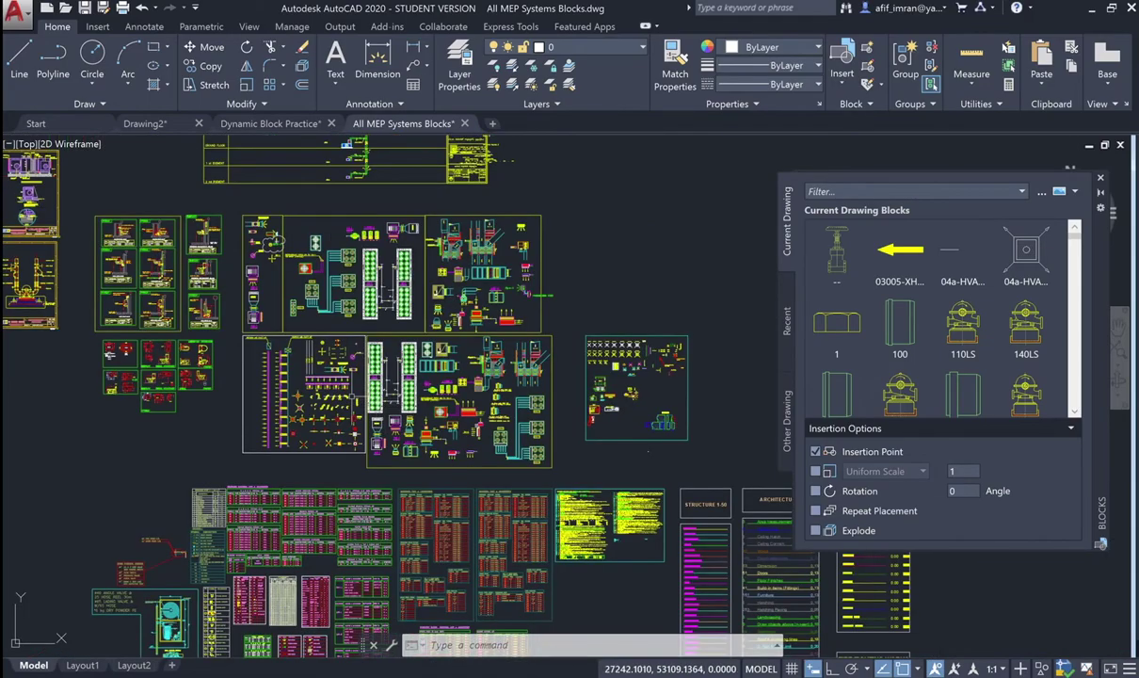
pyautogui.scroll(5, 132, 264)
pyautogui.scroll(-5, 282, 311)
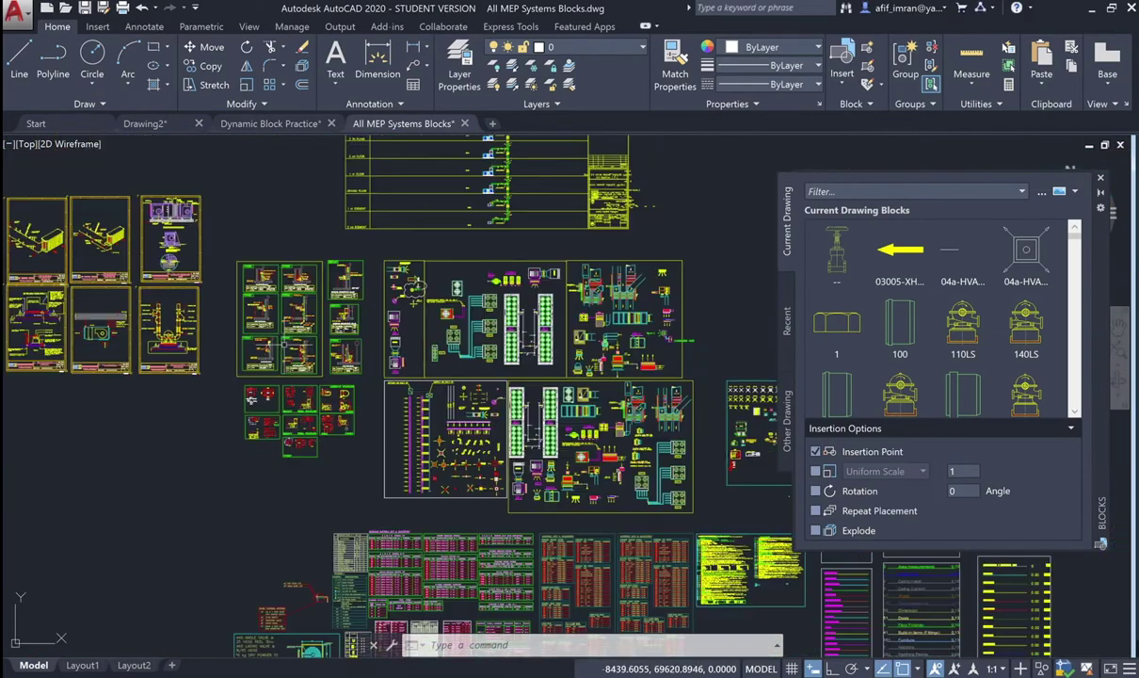
pyautogui.scroll(3, 455, 461)
pyautogui.scroll(4, 480, 490)
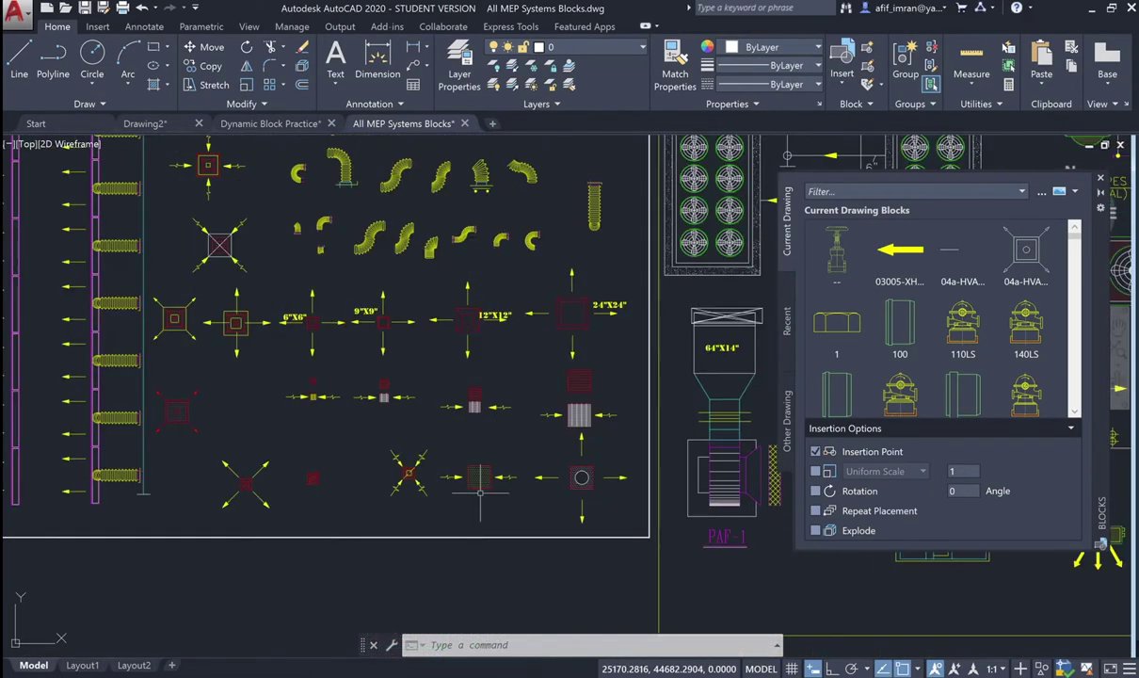
pyautogui.scroll(2, 480, 492)
pyautogui.scroll(-2, 409, 375)
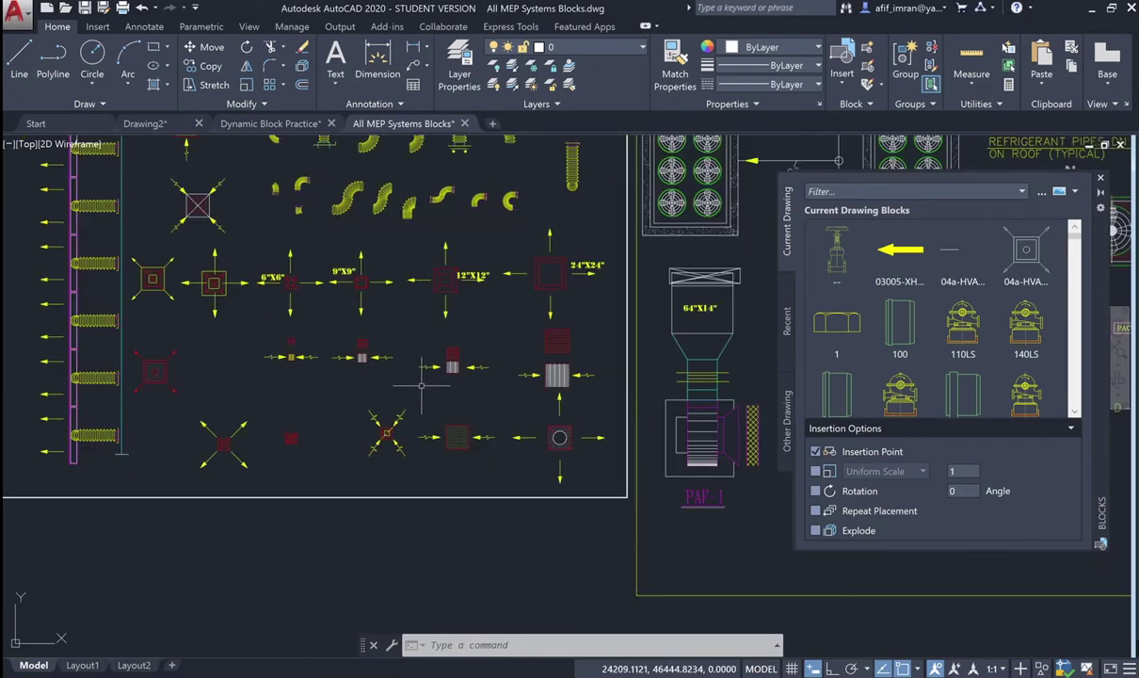
pyautogui.scroll(2, 423, 300)
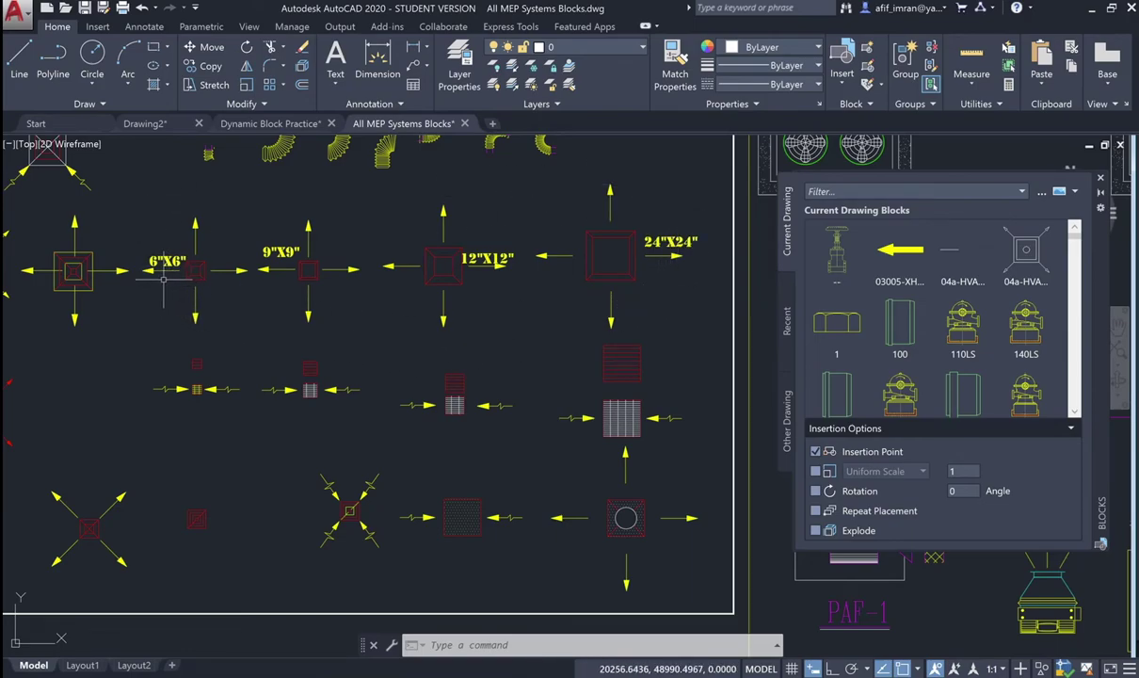
pyautogui.scroll(2, 162, 278)
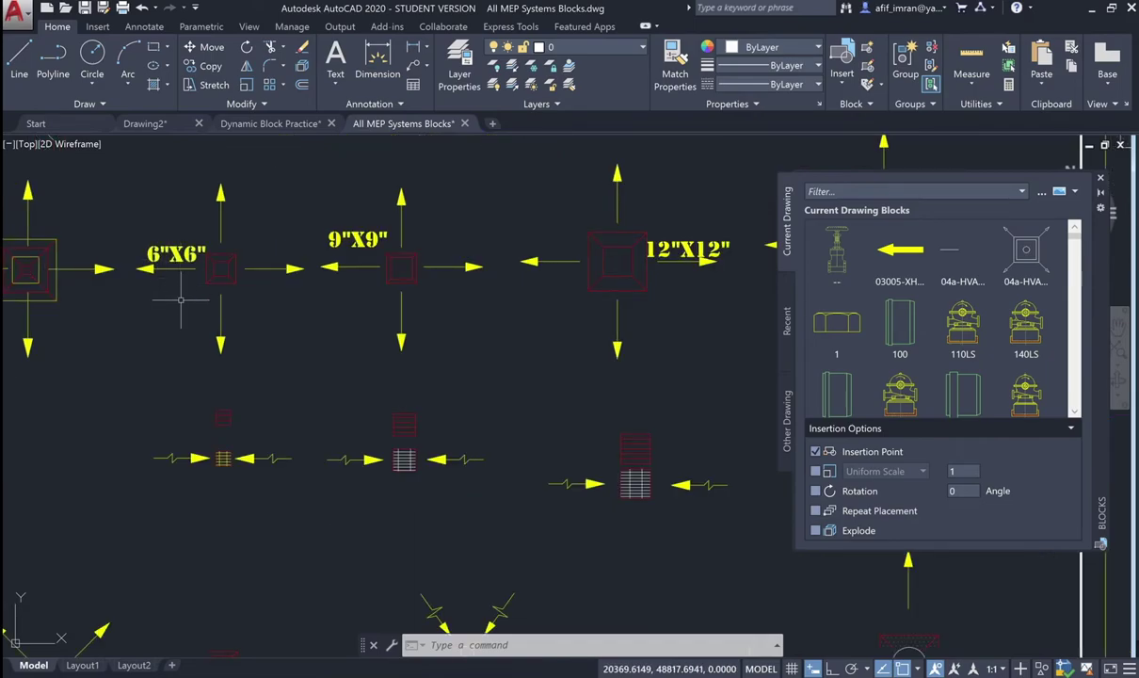
pyautogui.scroll(-2, 179, 301)
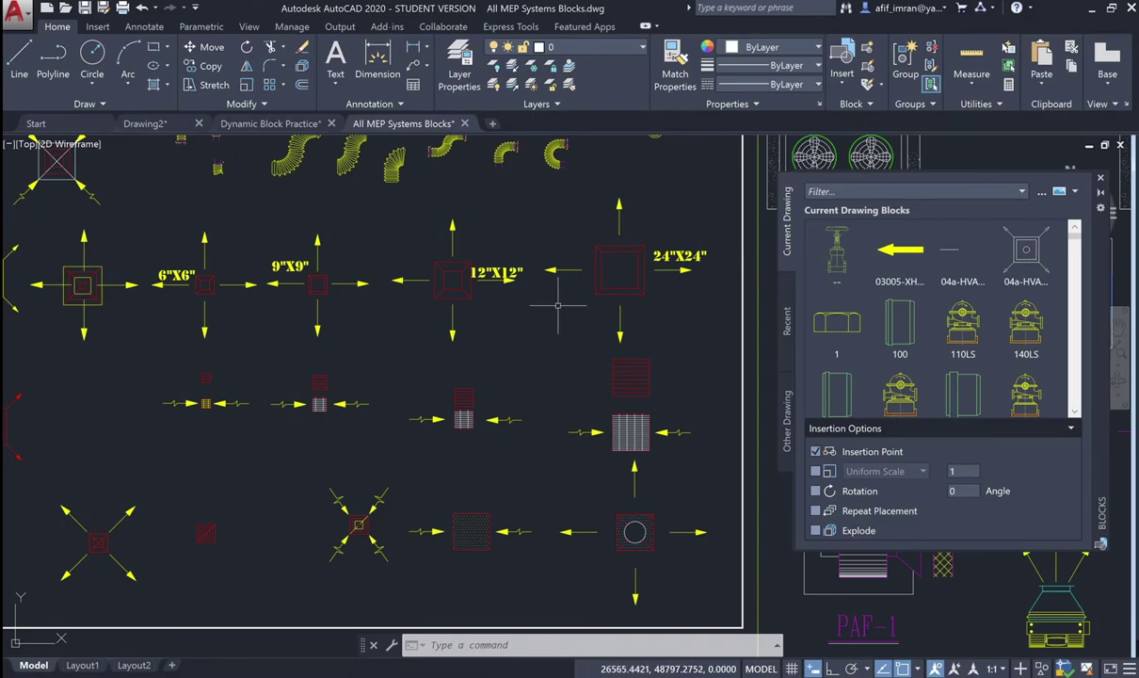
pyautogui.scroll(-3, 557, 305)
pyautogui.scroll(-3, 536, 311)
pyautogui.scroll(-3, 523, 316)
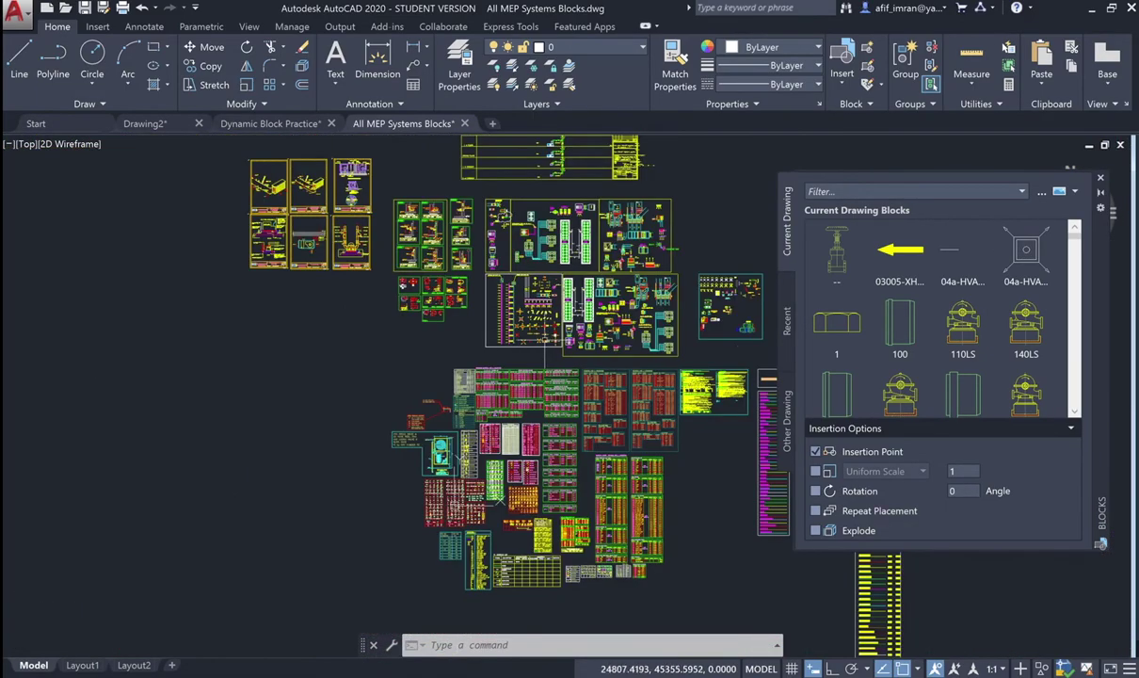
pyautogui.scroll(2, 396, 454)
pyautogui.scroll(3, 410, 448)
pyautogui.scroll(2, 419, 443)
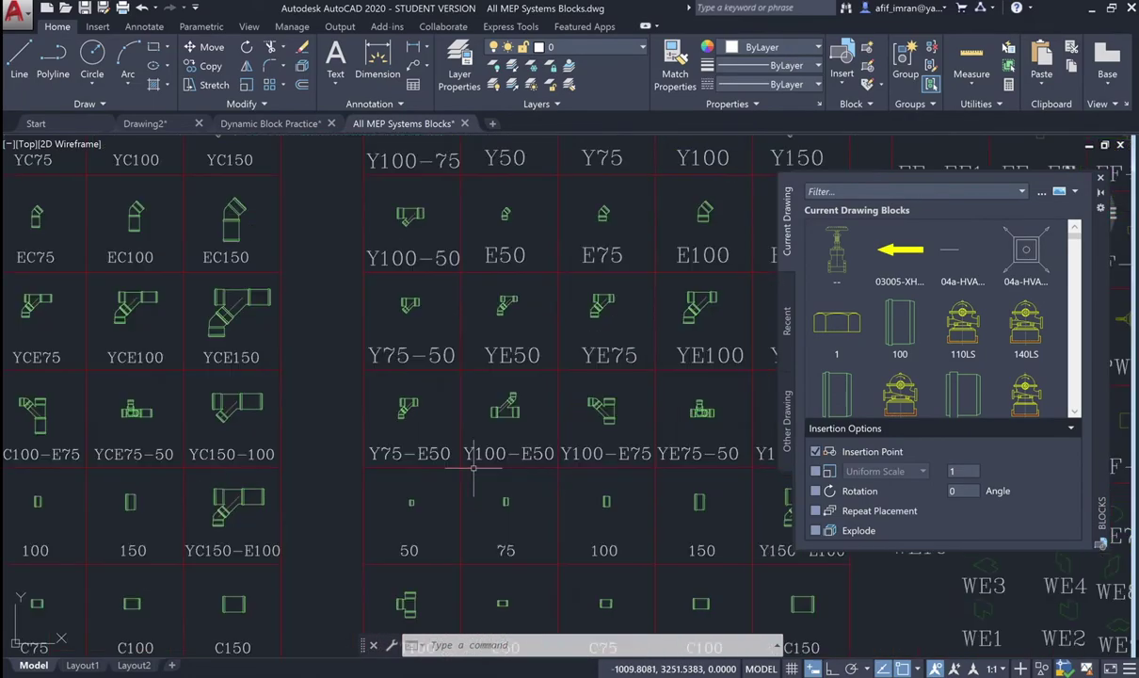
pyautogui.scroll(2, 438, 406)
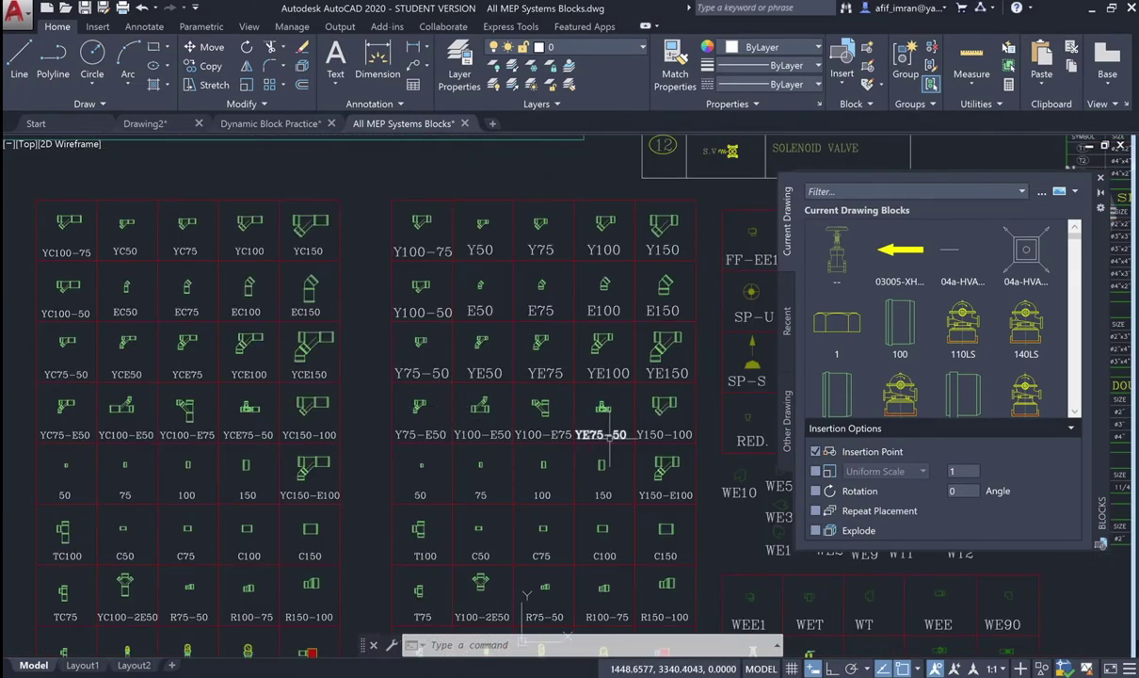
pyautogui.scroll(2, 648, 438)
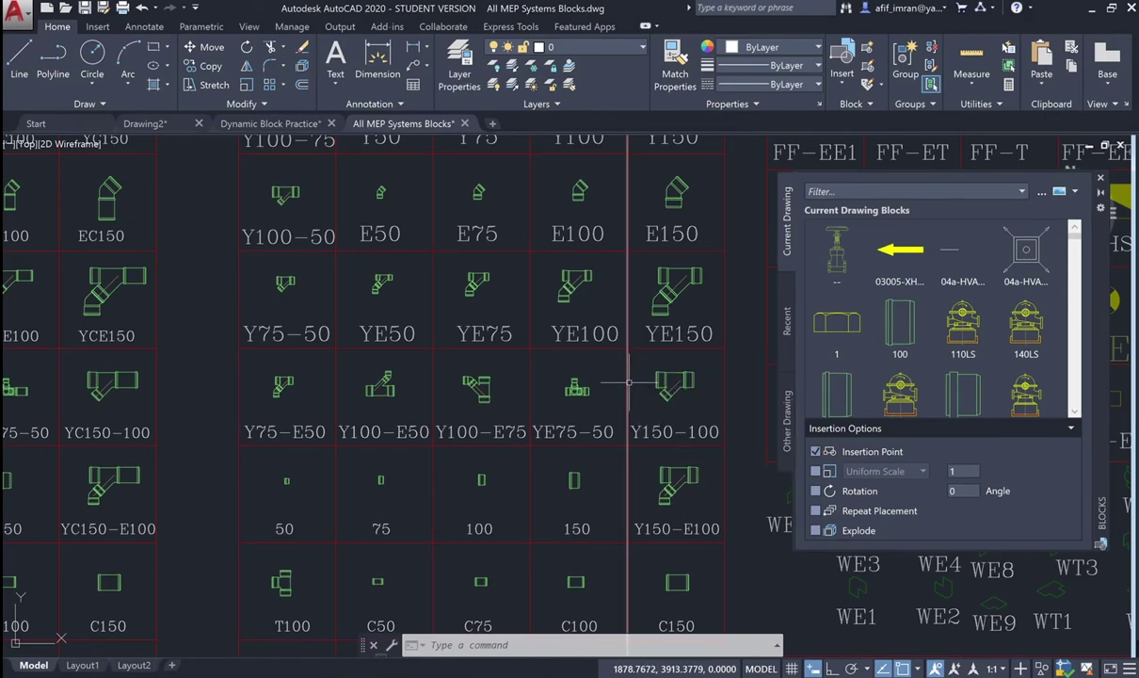
pyautogui.scroll(-5, 617, 405)
pyautogui.scroll(-2, 628, 384)
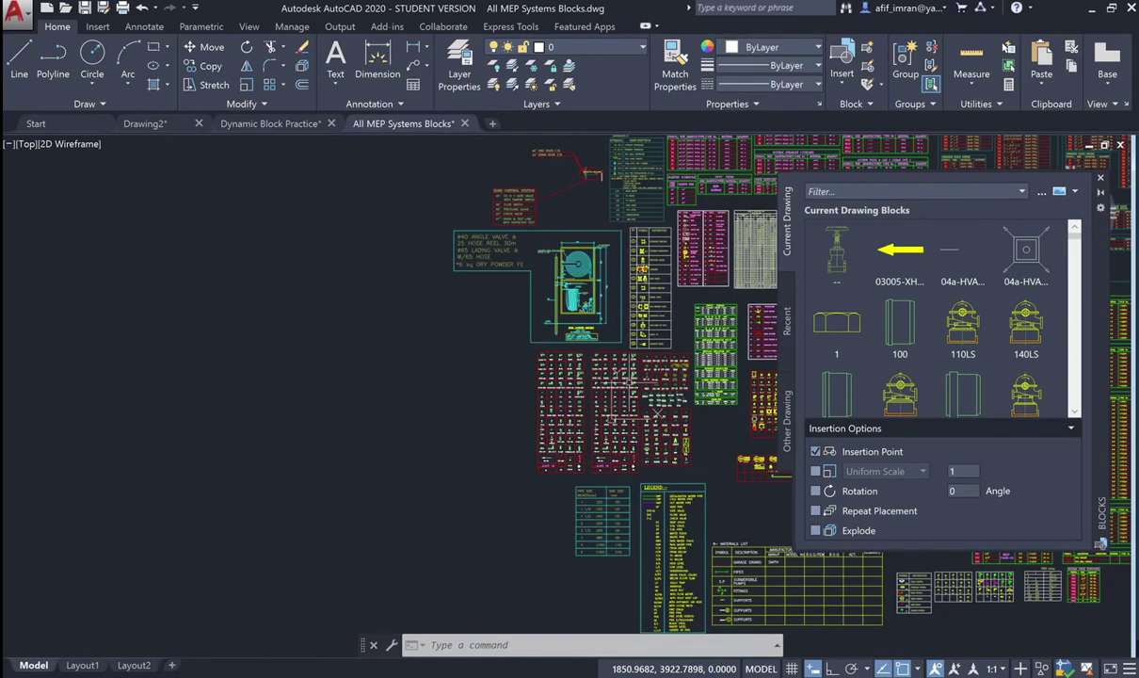